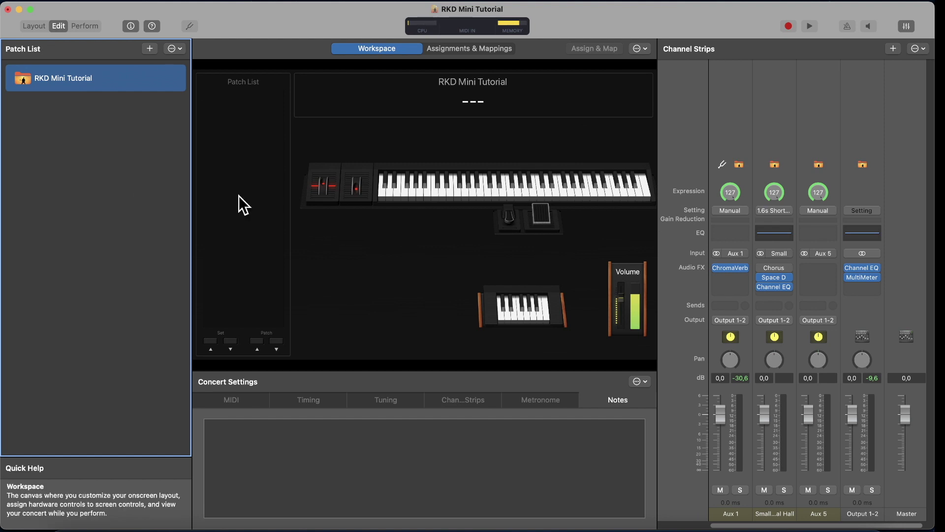
# Step: Inspect the large keyboard, expression pedal and small keyboard screen controls in the workspace
pyautogui.click(515, 186)
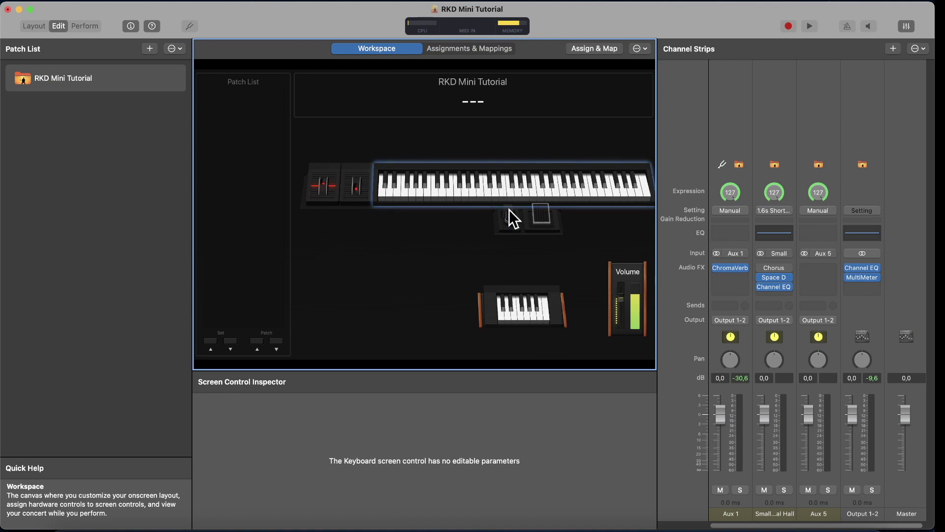
pyautogui.click(541, 218)
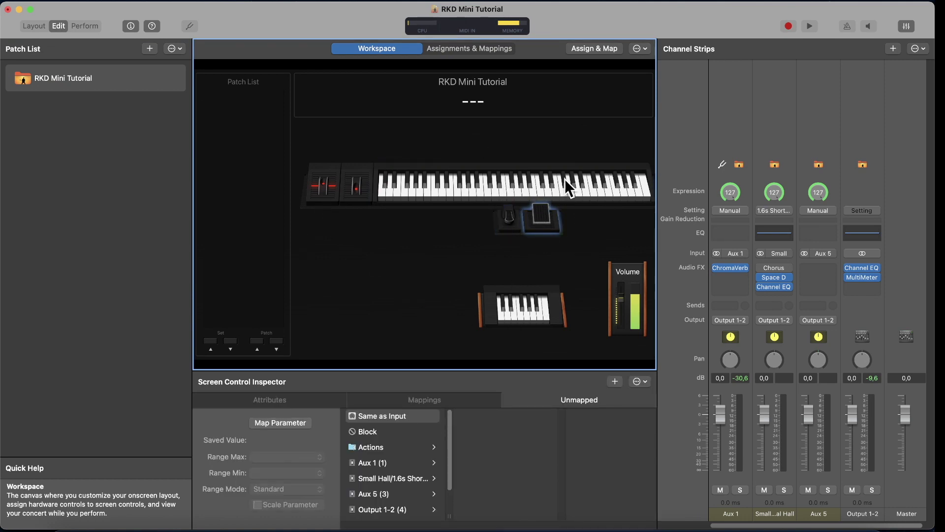
pyautogui.click(452, 255)
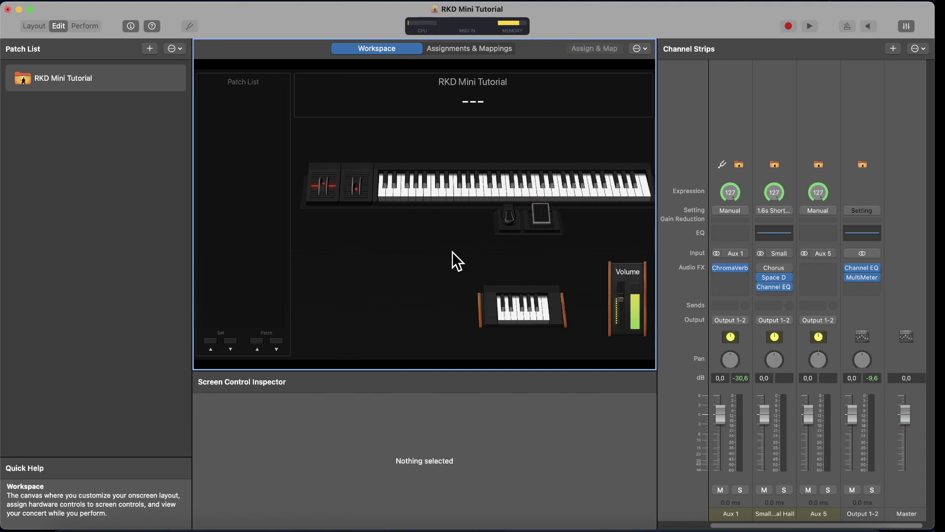
pyautogui.click(472, 172)
pyautogui.click(512, 301)
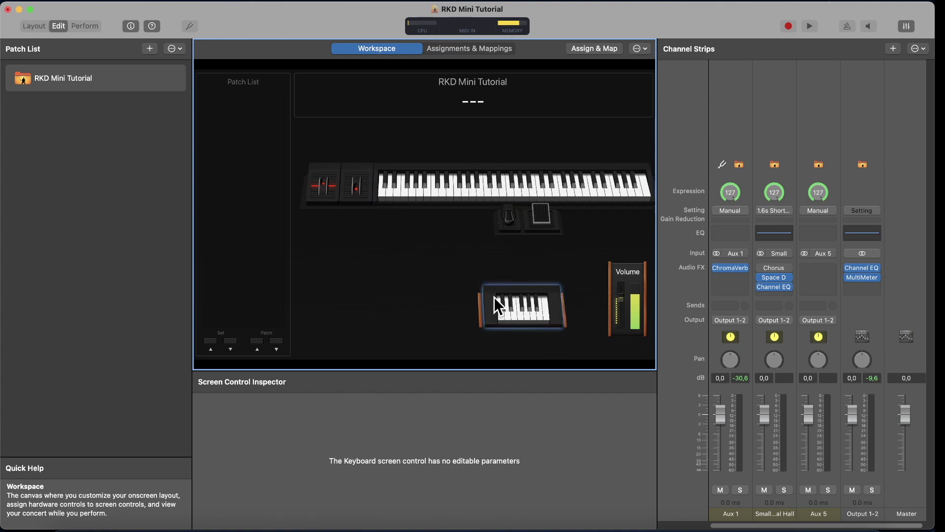
pyautogui.click(548, 259)
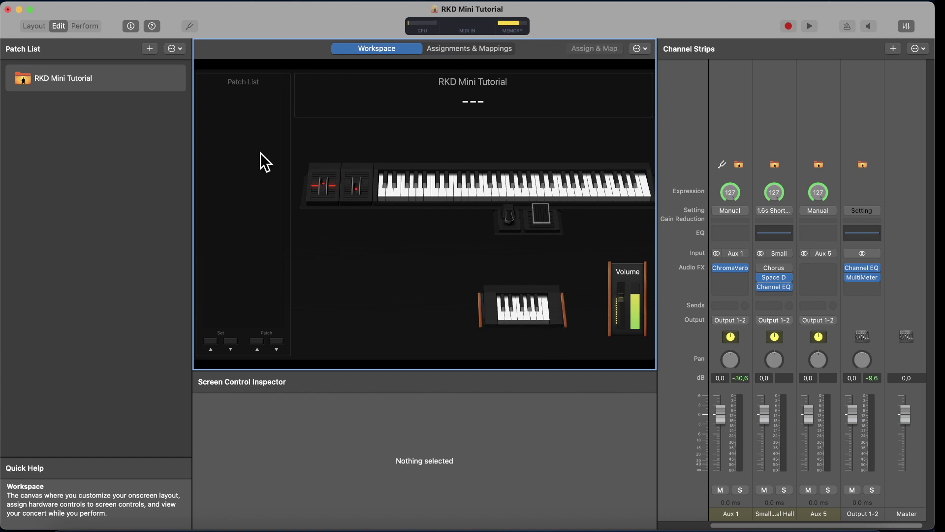
# Step: View the concert in Perform mode, return to Edit mode and look over the channel strip commands
pyautogui.click(85, 25)
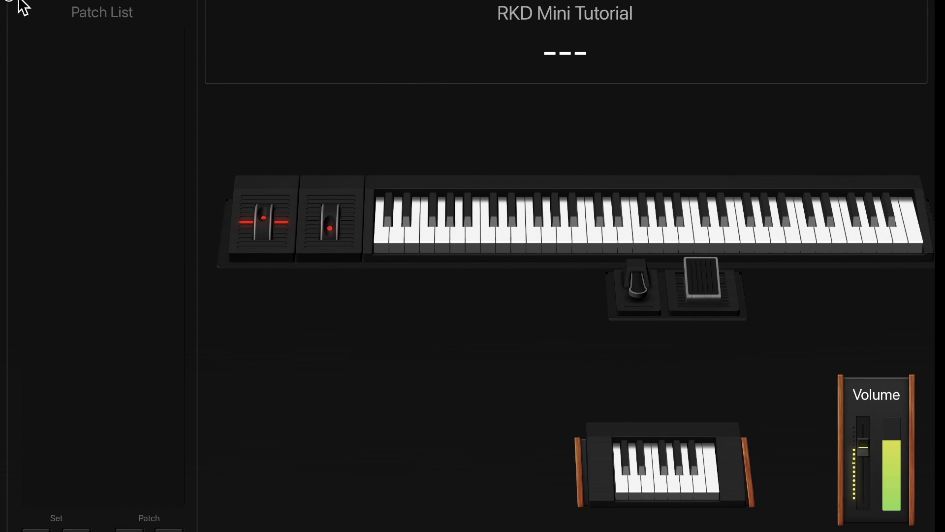
pyautogui.press('super+2')
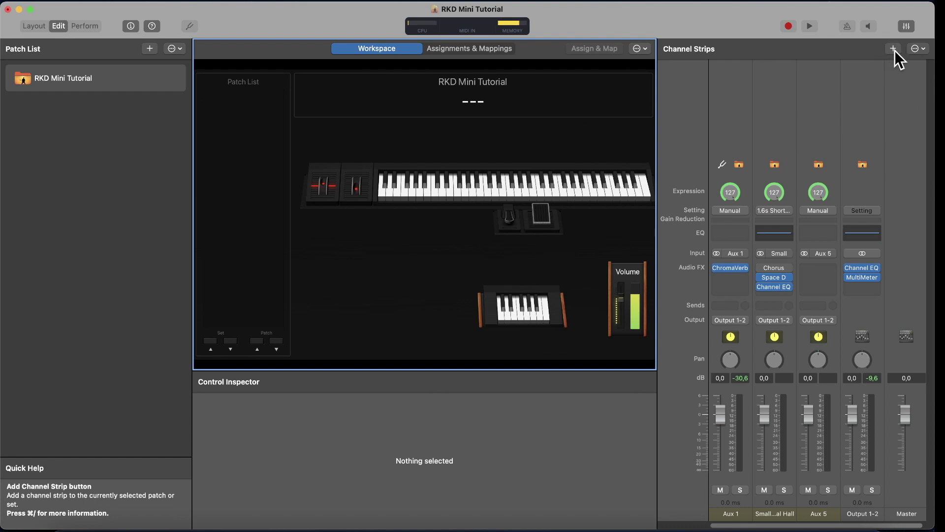
pyautogui.click(920, 49)
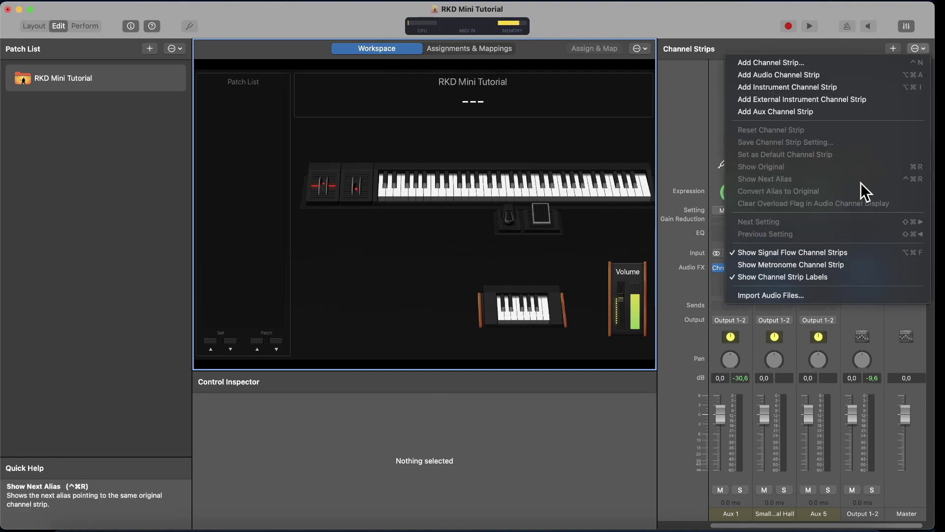
pyautogui.click(927, 48)
# Step: Add a new patch to the RKD Mini Tutorial concert and name it Subdivisions
pyautogui.click(60, 165)
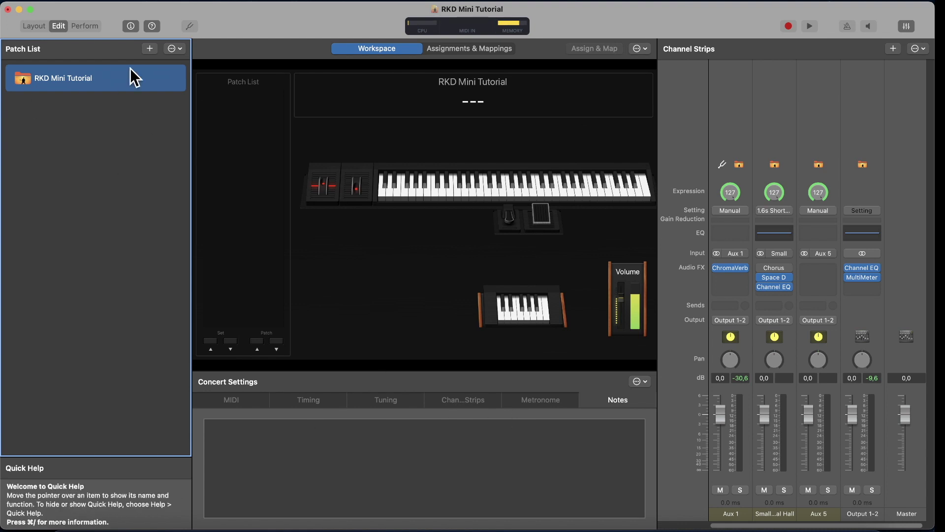
pyautogui.click(153, 48)
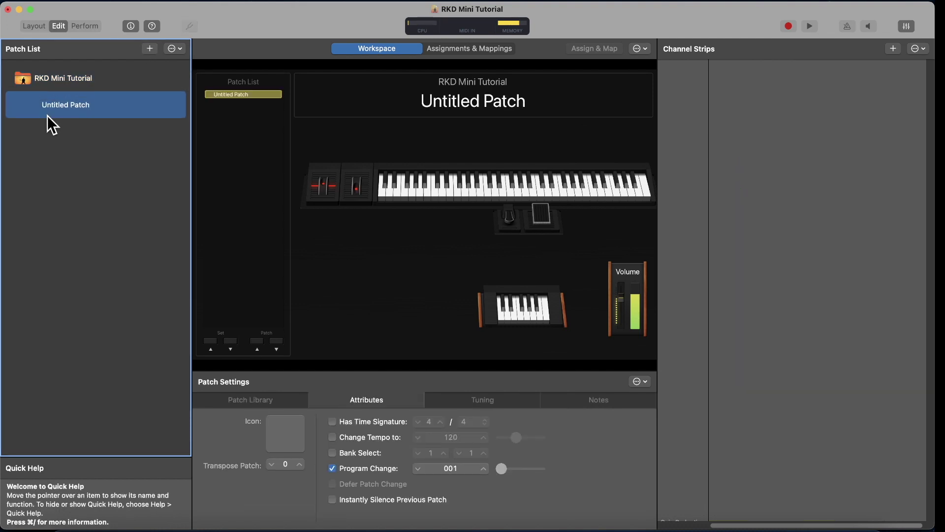
pyautogui.doubleClick(87, 105)
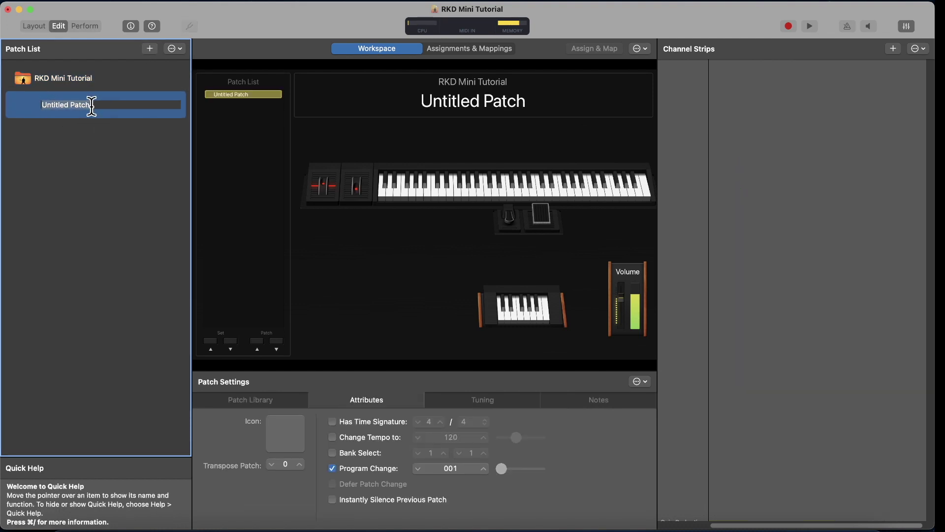
pyautogui.write('Subdivisions')
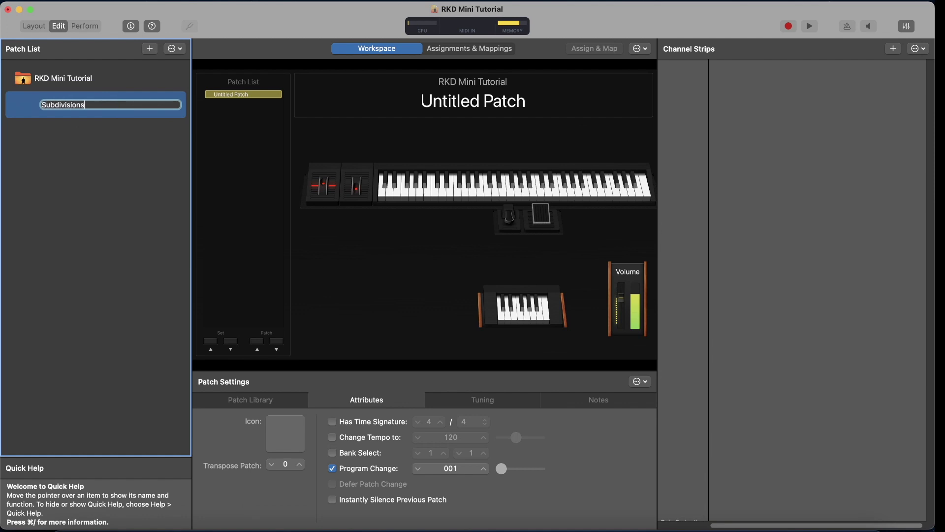
pyautogui.press('Return')
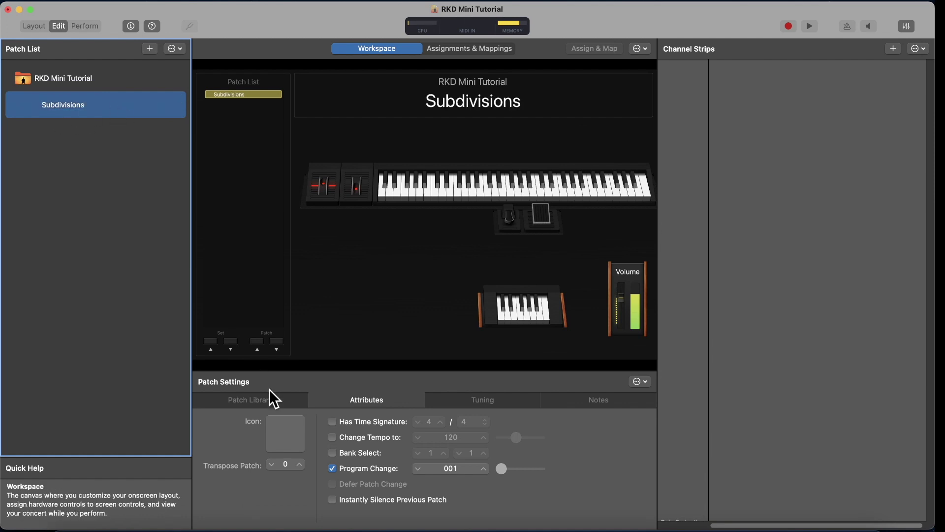
# Step: Give the Subdivisions patch the Keyboards icon showing a dark synthesizer on a stand
pyautogui.click(288, 434)
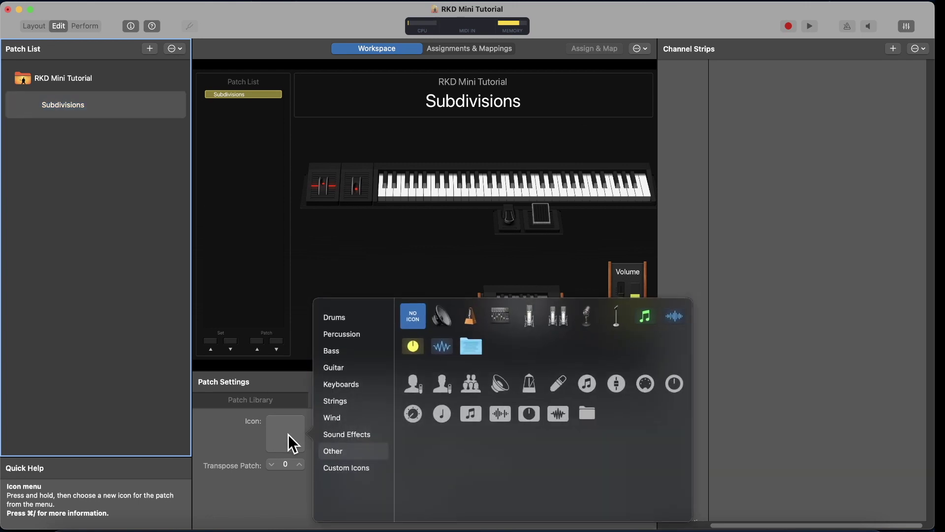
pyautogui.moveTo(357, 385)
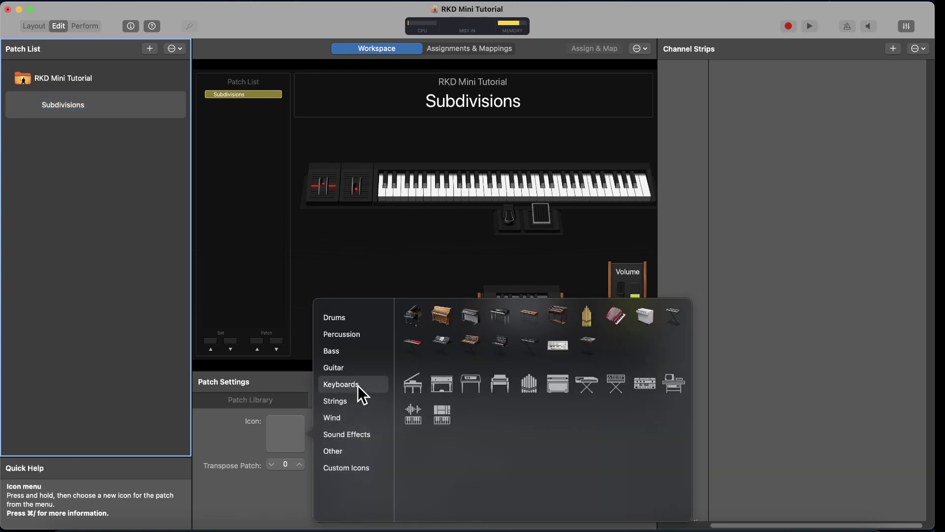
pyautogui.click(439, 342)
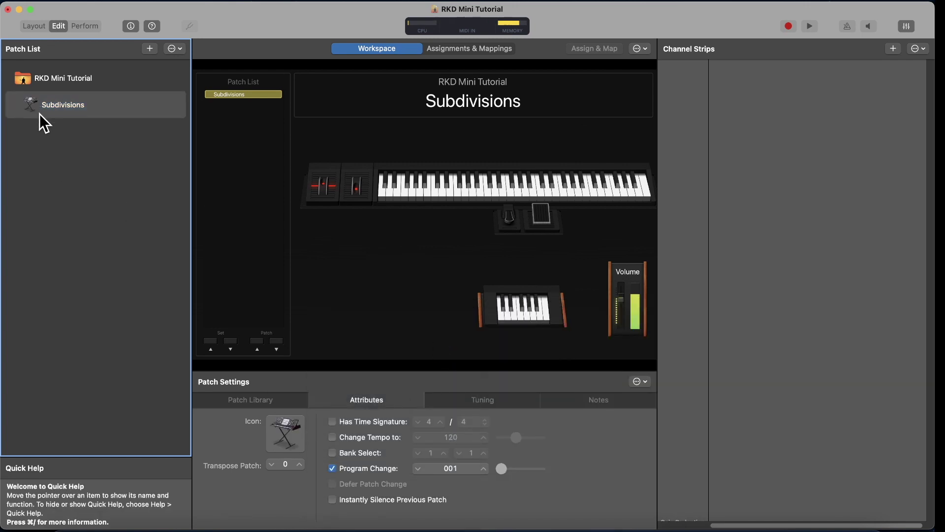
pyautogui.click(73, 76)
pyautogui.click(72, 106)
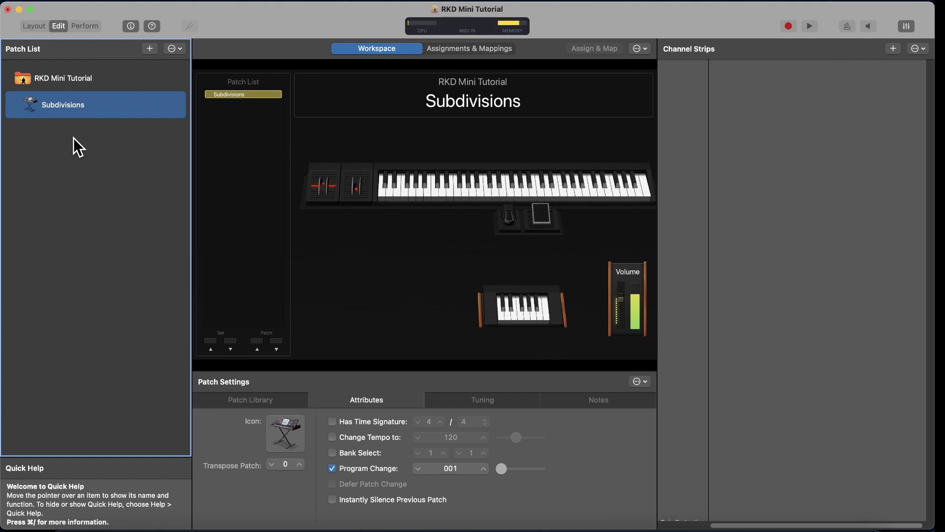
# Step: Create a new set below the Subdivisions patch and name it Signals
pyautogui.click(180, 50)
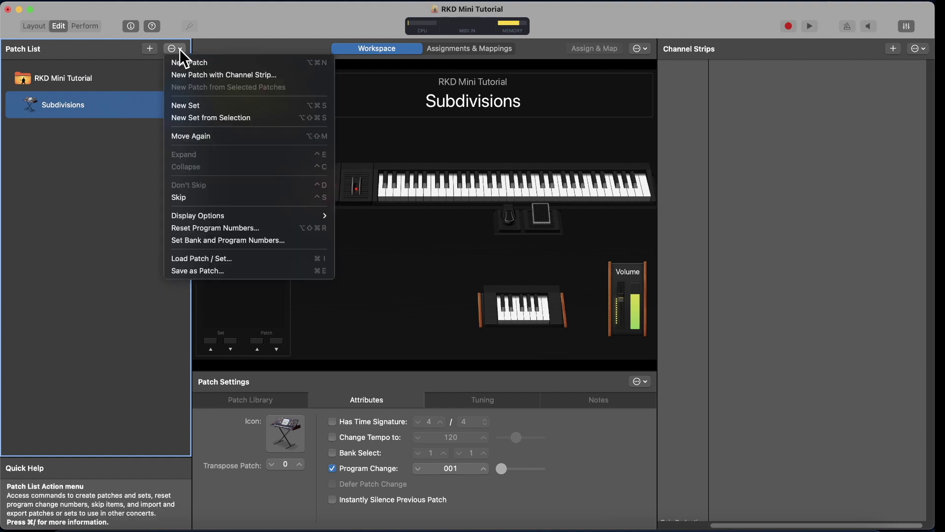
pyautogui.click(225, 105)
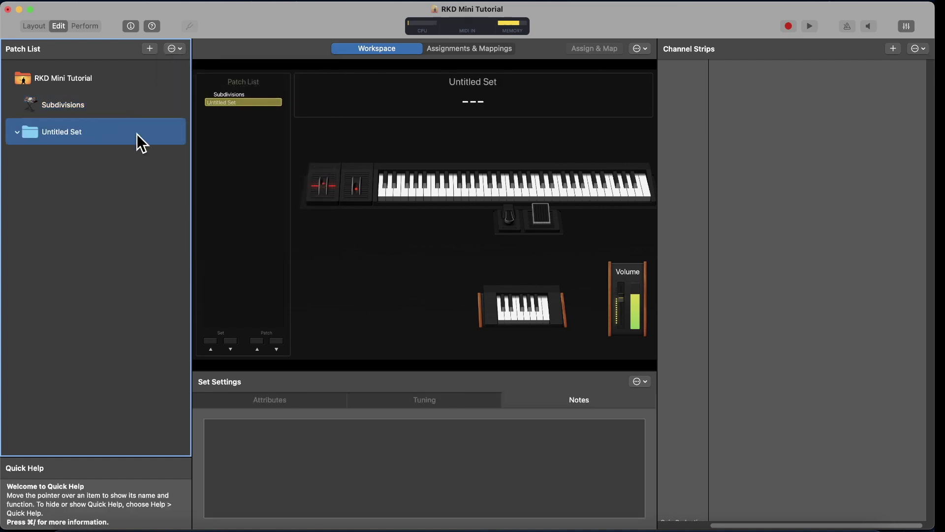
pyautogui.click(70, 134)
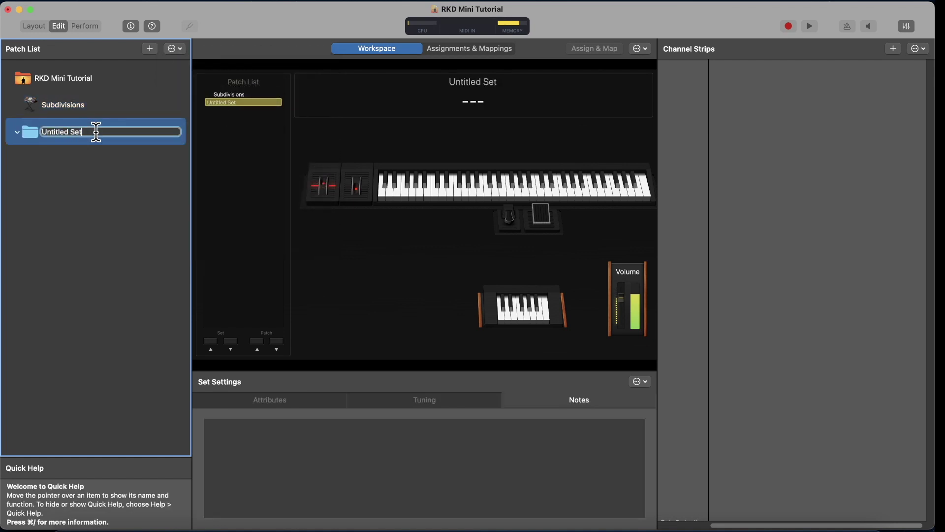
pyautogui.write('Signals')
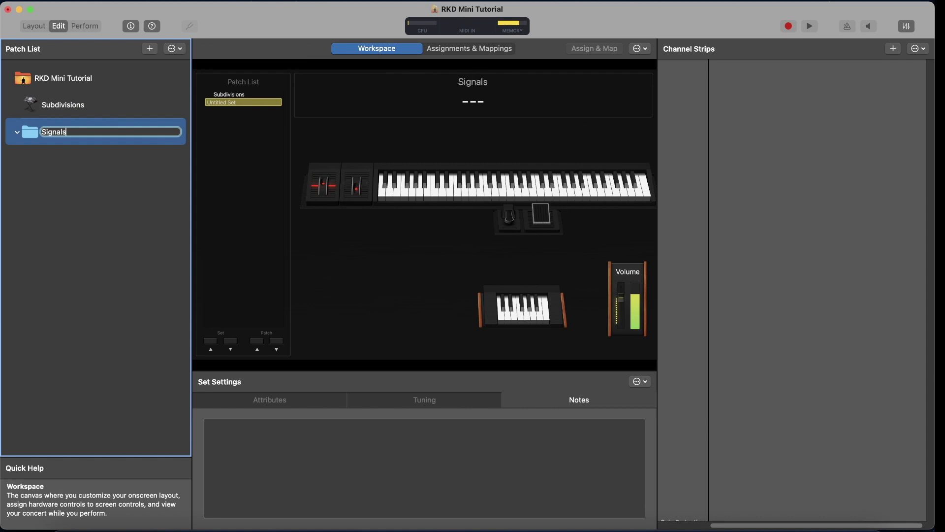
pyautogui.press('Return')
# Step: Create a second set below Signals and name it Moving Pictures
pyautogui.click(175, 48)
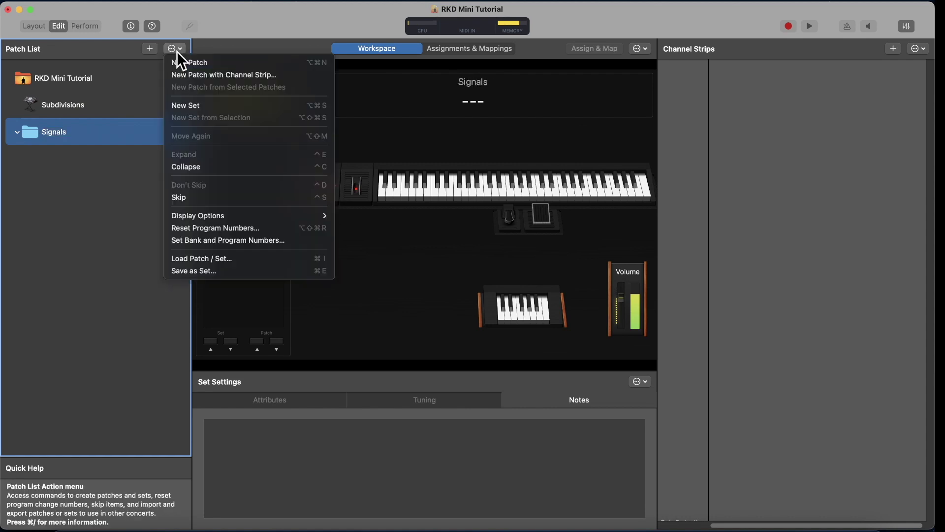
pyautogui.click(194, 106)
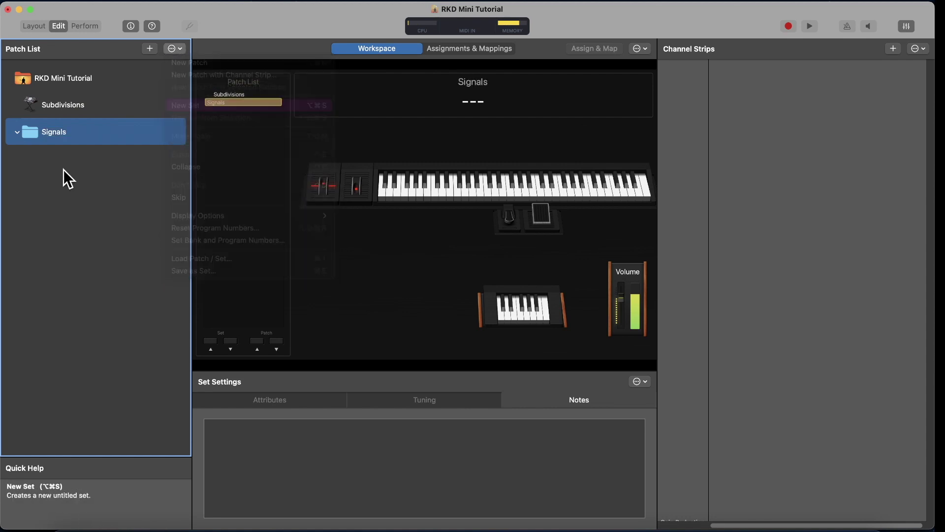
pyautogui.doubleClick(84, 159)
pyautogui.write('M')
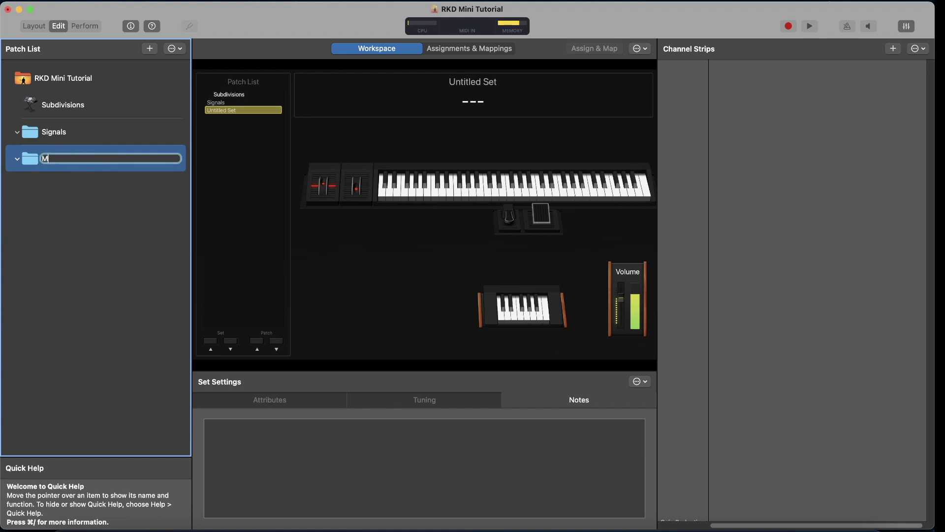
pyautogui.write('oving Pictures')
pyautogui.press('Return')
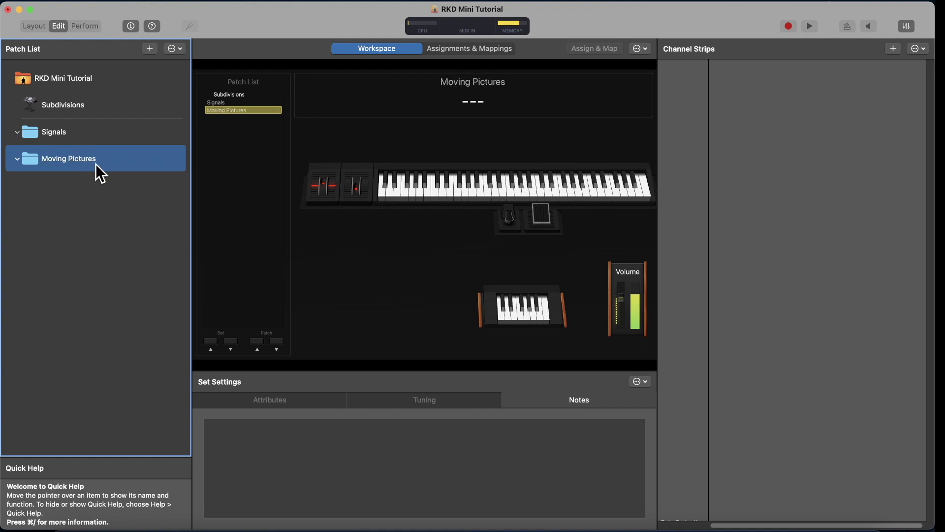
# Step: Add a new patch inside the Moving Pictures set and name it Tom Sawyer
pyautogui.click(150, 51)
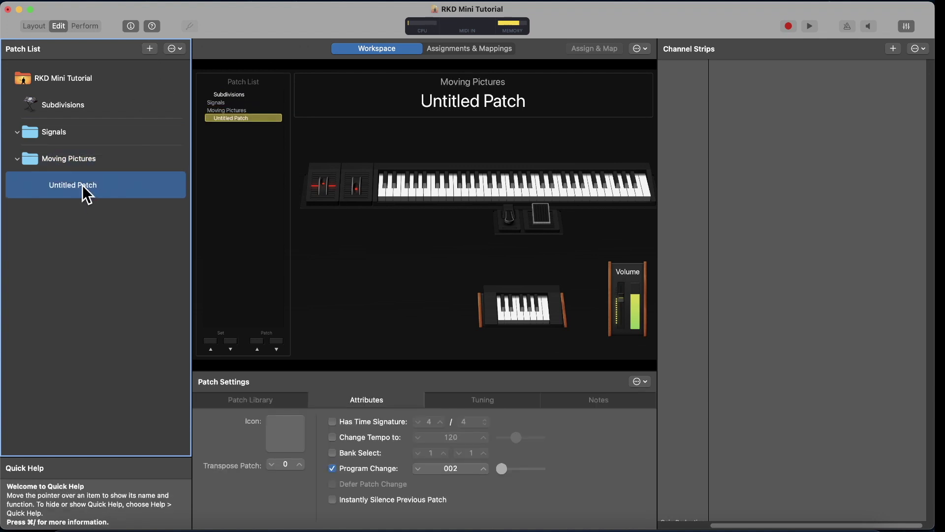
pyautogui.doubleClick(83, 184)
pyautogui.write('Tom Sawyer')
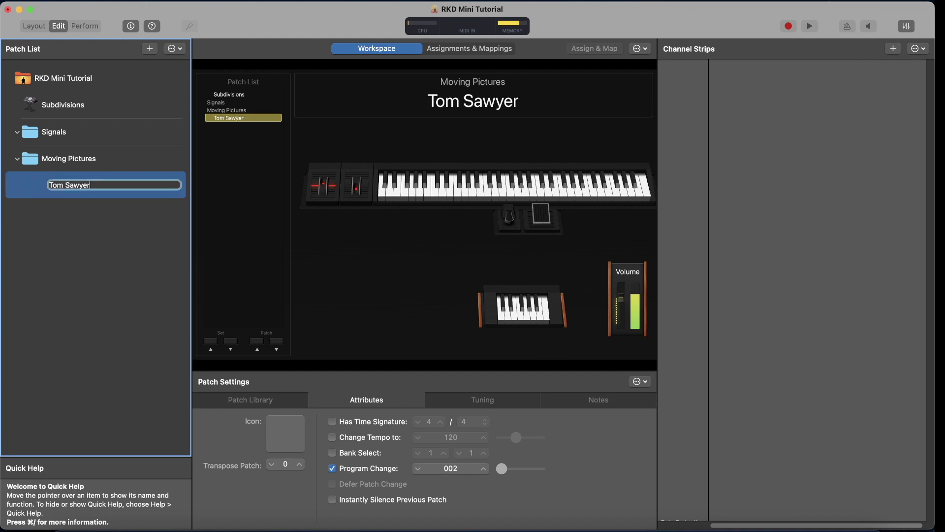
pyautogui.press('Return')
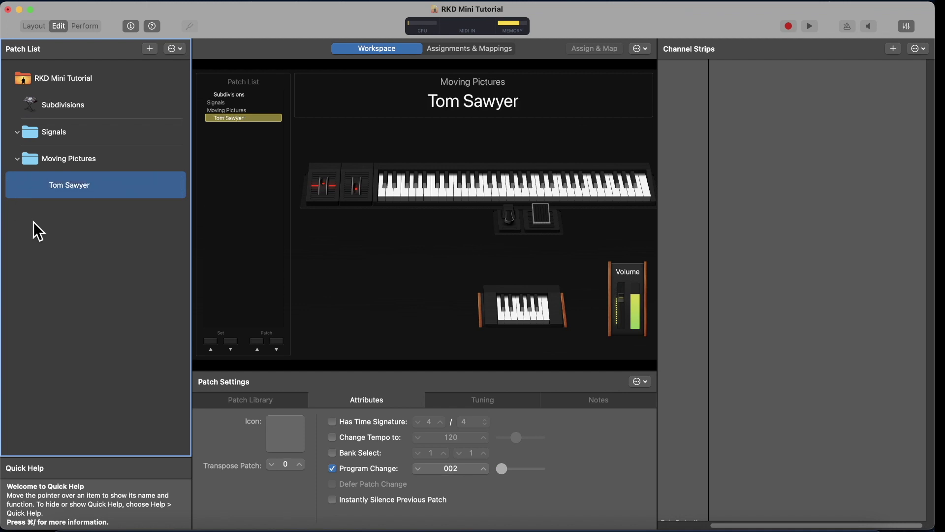
# Step: Move the Subdivisions patch into the Signals set and check both sets and their patches
pyautogui.click(71, 133)
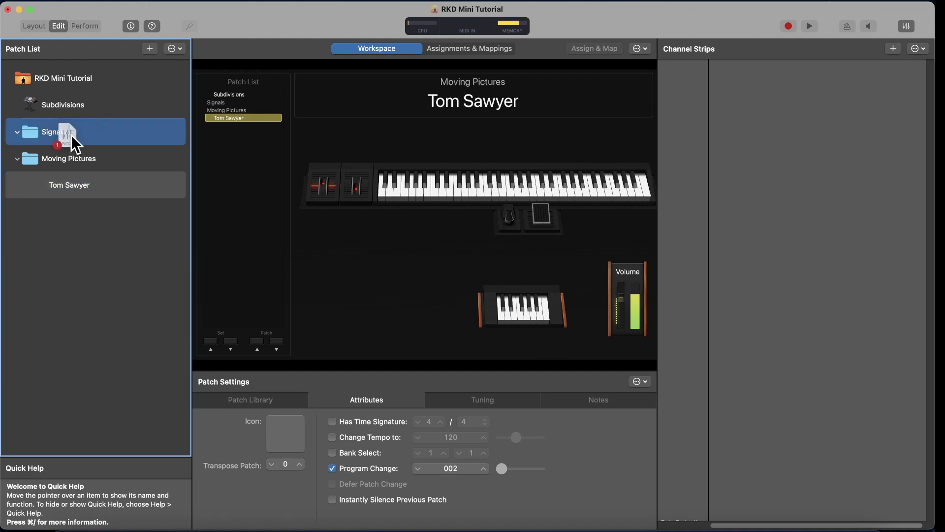
pyautogui.moveTo(71, 133); pyautogui.dragTo(67, 112)
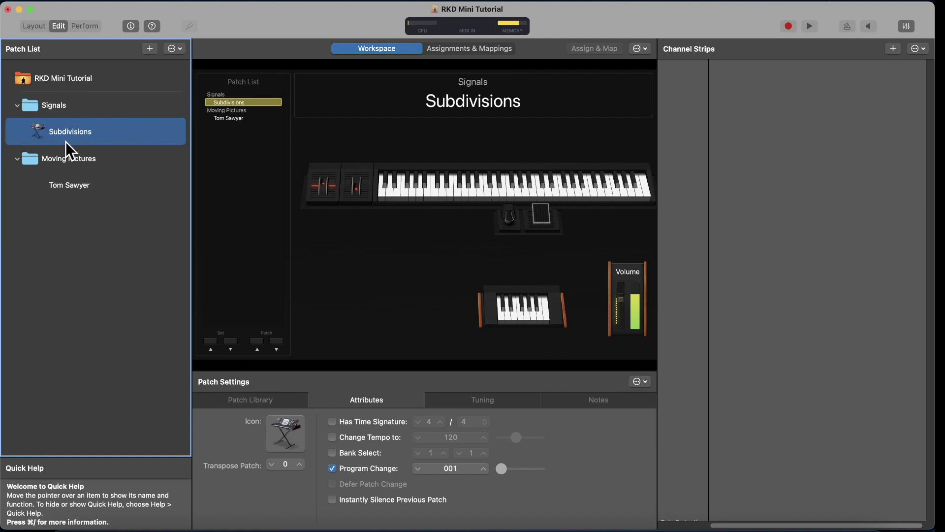
pyautogui.click(66, 175)
pyautogui.click(71, 157)
pyautogui.click(73, 105)
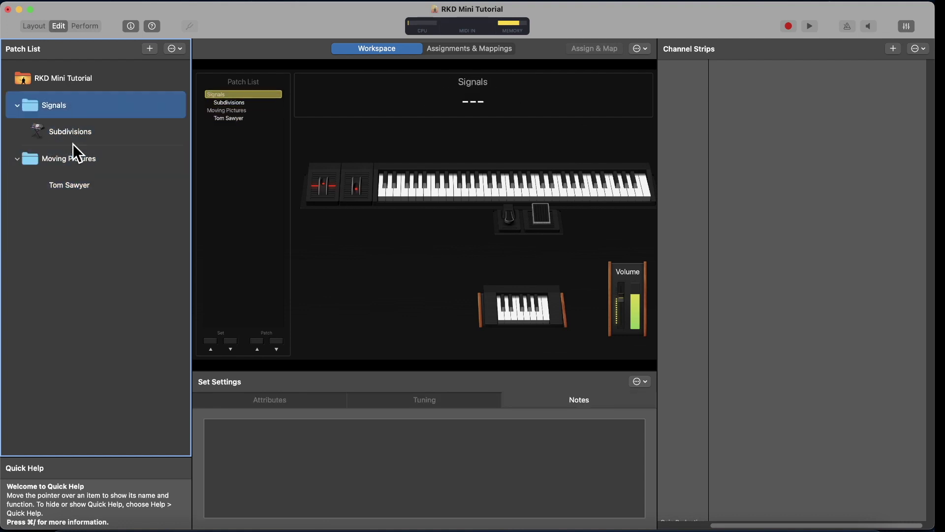
pyautogui.click(72, 158)
pyautogui.click(73, 185)
pyautogui.click(75, 133)
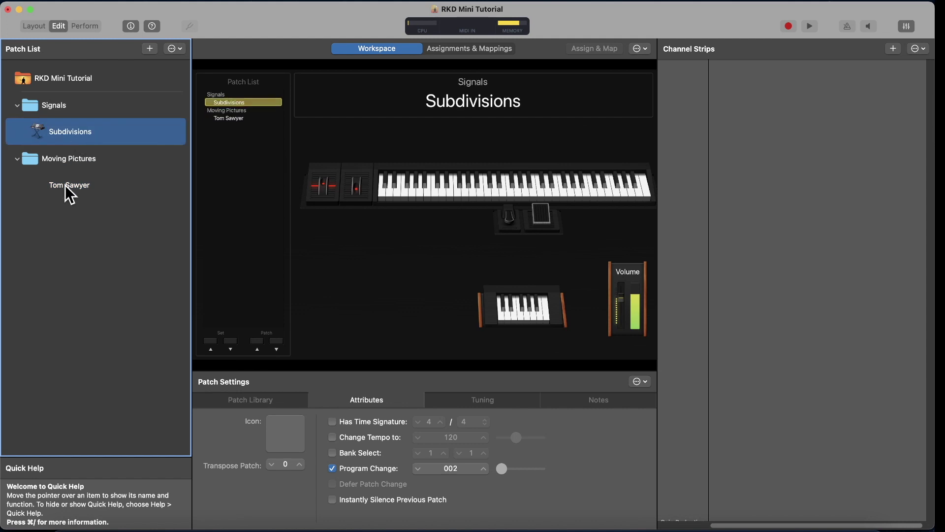
# Step: Give the Tom Sawyer patch the Keyboards icon showing a wooden synthesizer on a stand, and reselect the Subdivisions patch
pyautogui.click(65, 185)
pyautogui.click(286, 430)
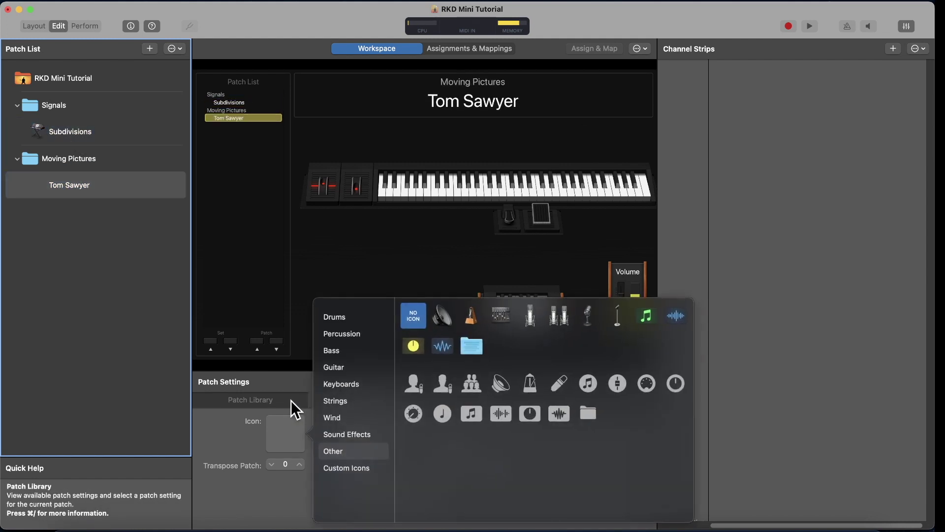
pyautogui.click(335, 384)
pyautogui.click(474, 344)
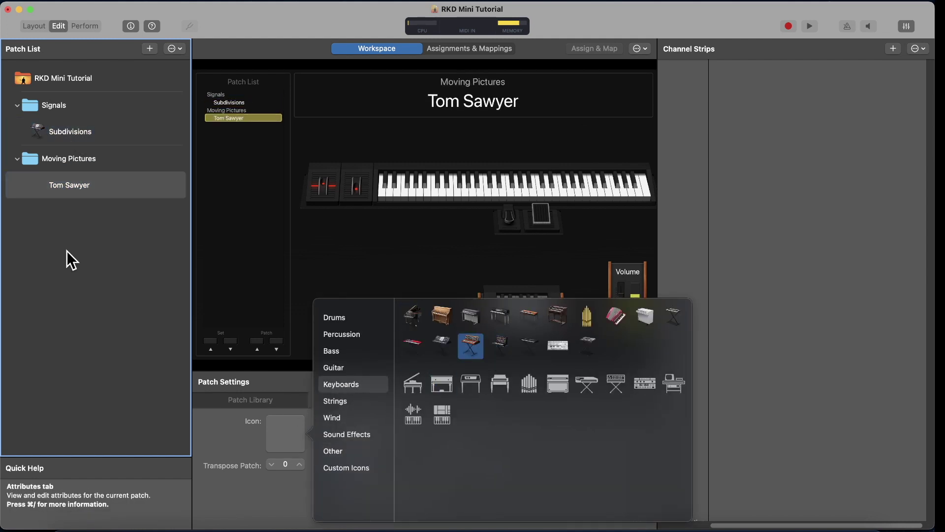
pyautogui.click(66, 251)
pyautogui.click(83, 132)
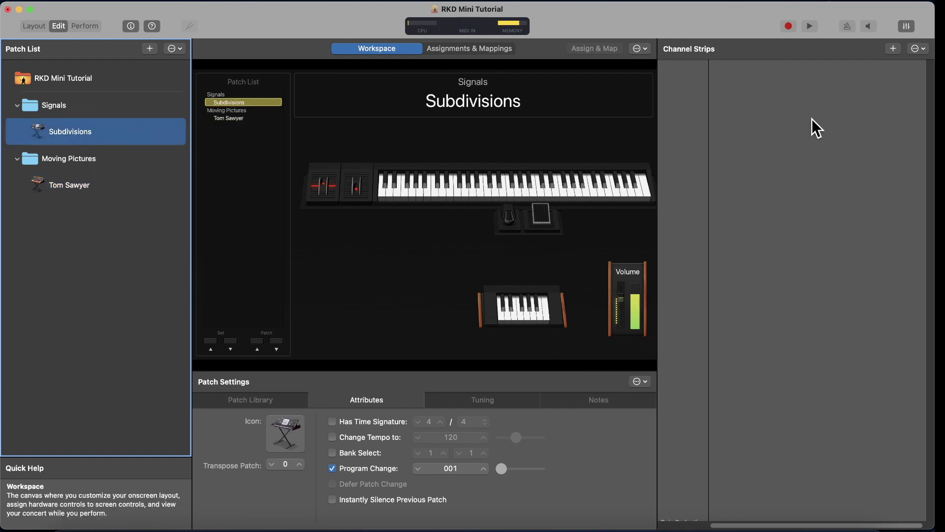
# Step: Create four software instrument channel strips in the Subdivisions patch with Keylab as input and Output 1-2 as output
pyautogui.click(893, 50)
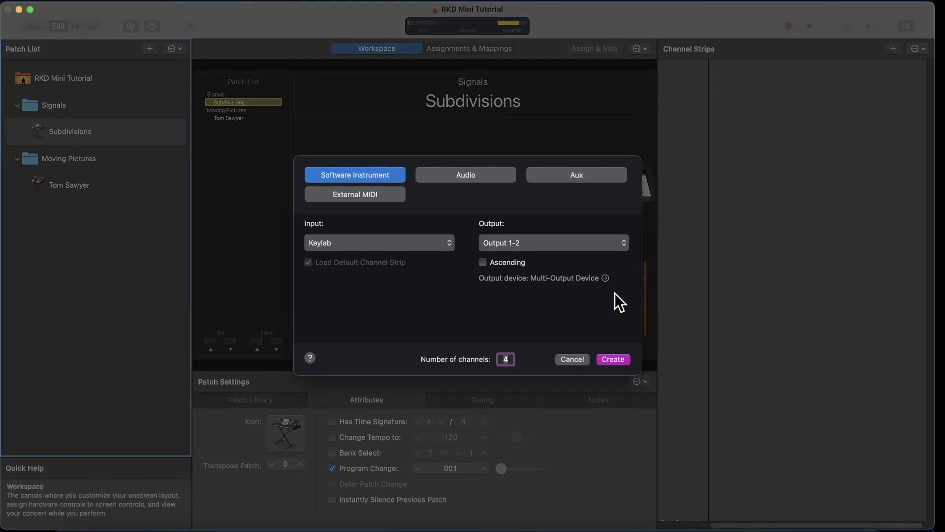
pyautogui.click(620, 356)
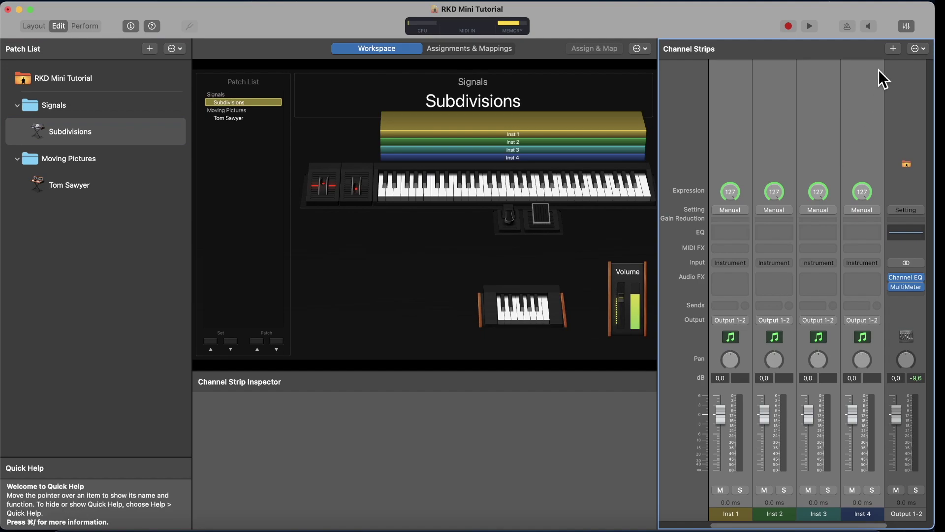
pyautogui.click(893, 48)
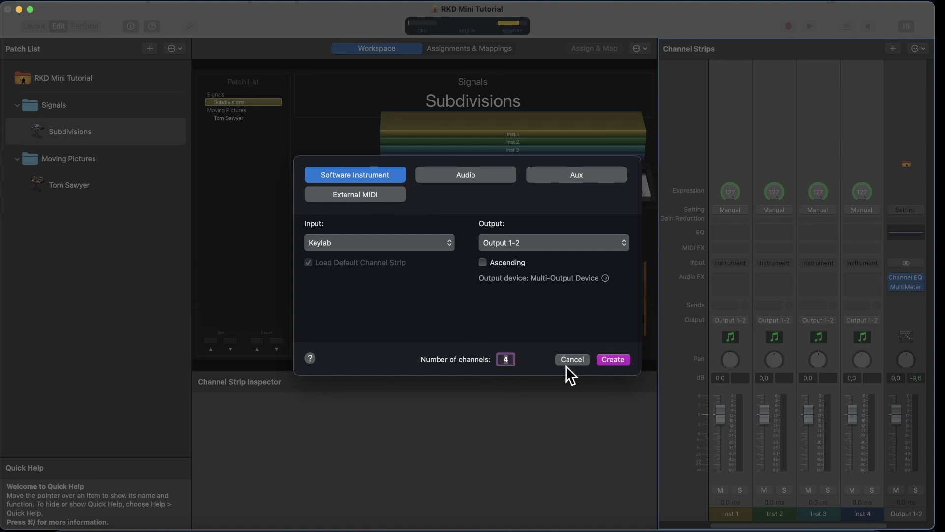
pyautogui.click(358, 243)
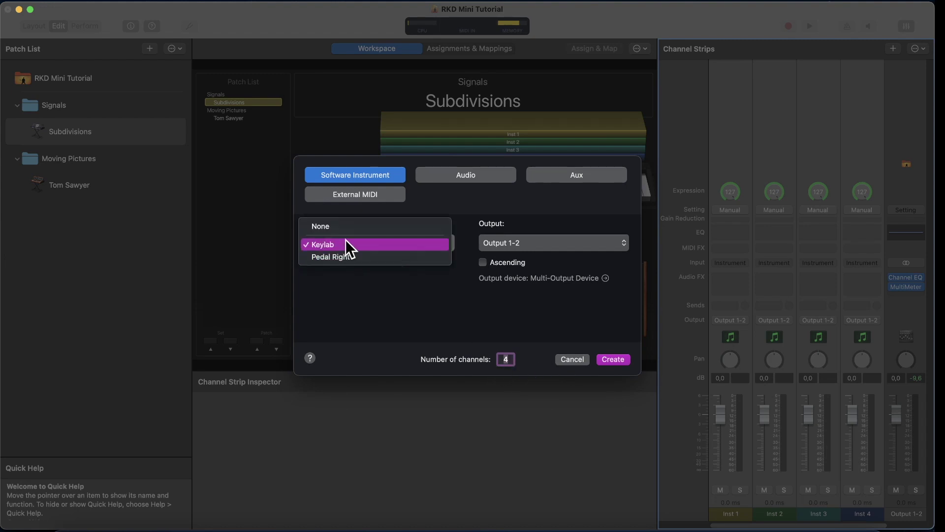
pyautogui.click(362, 248)
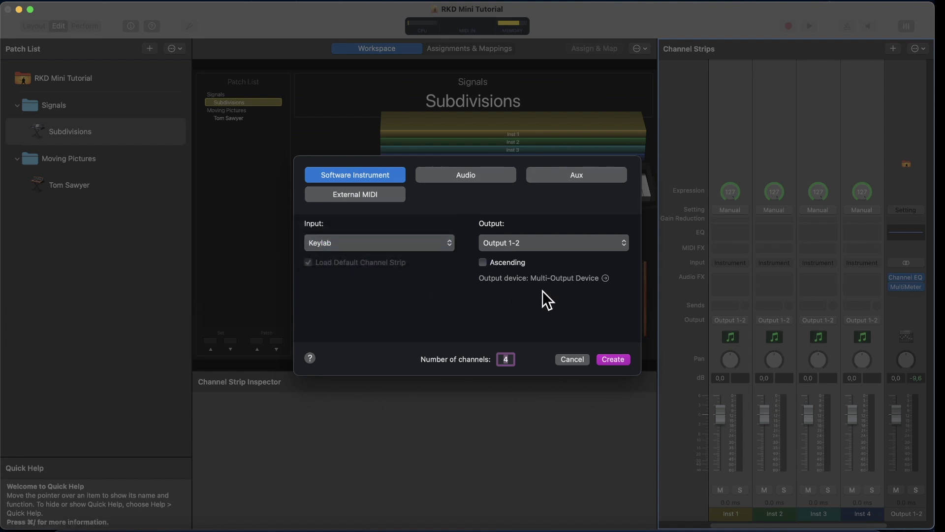
pyautogui.click(573, 359)
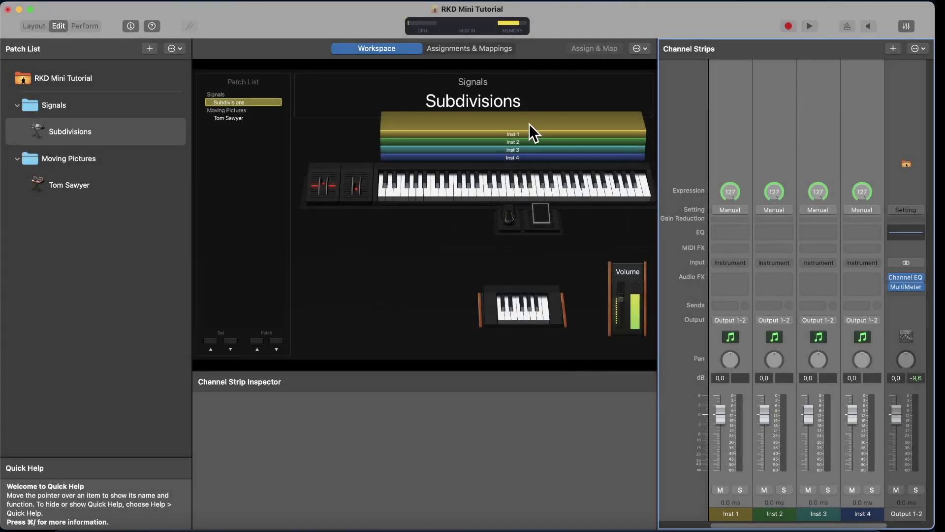
# Step: Resize the window areas so the Channel Strips and Patch List are narrower and the Workspace is wider, with a slightly taller inspector
pyautogui.click(749, 129)
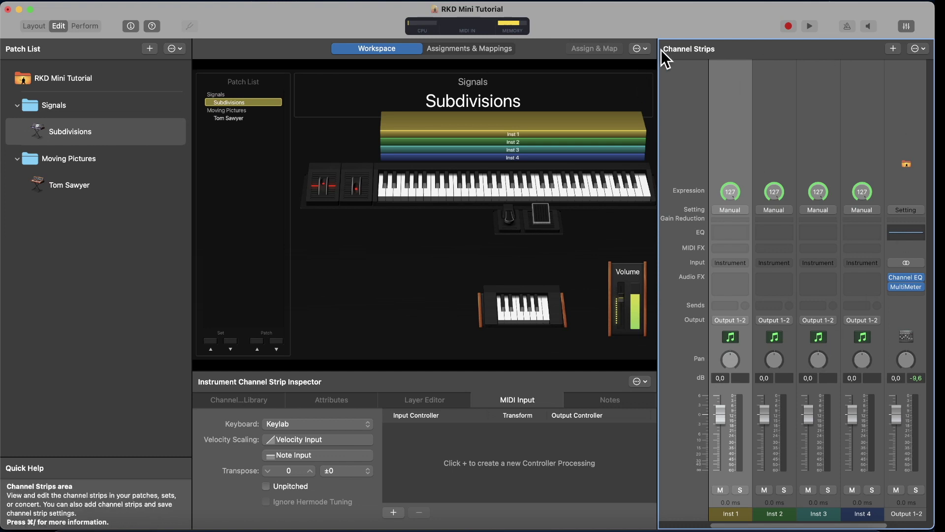
pyautogui.moveTo(659, 47); pyautogui.dragTo(704, 46)
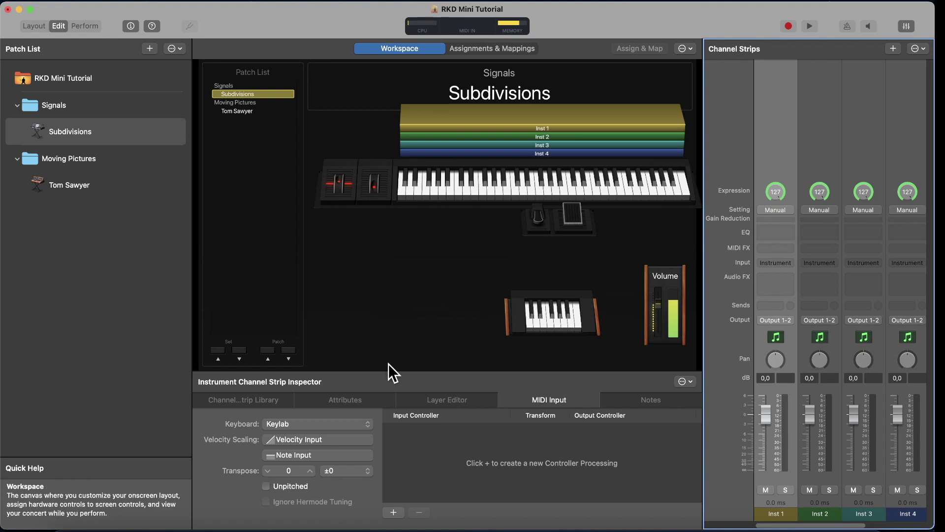
pyautogui.moveTo(393, 370)
pyautogui.mouseDown()
pyautogui.moveTo(412, 228)
pyautogui.moveTo(392, 376)
pyautogui.mouseUp()
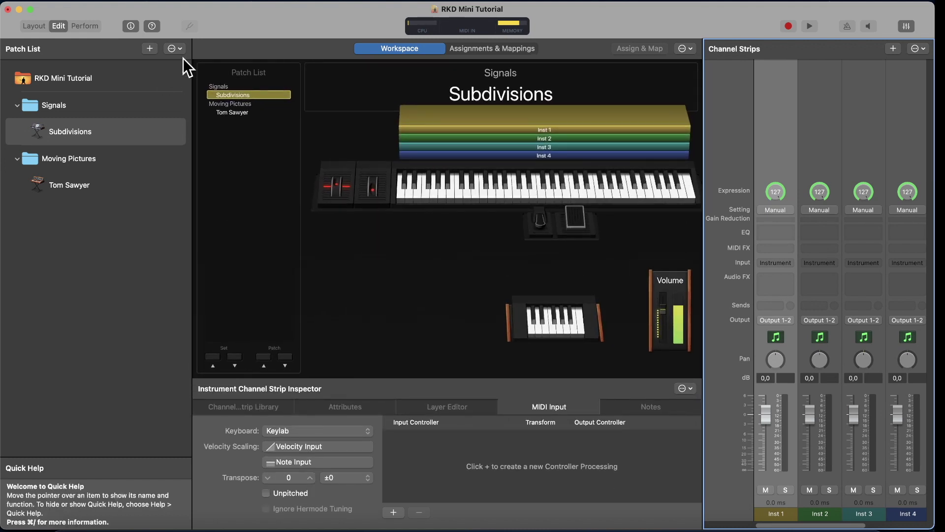
pyautogui.click(193, 49)
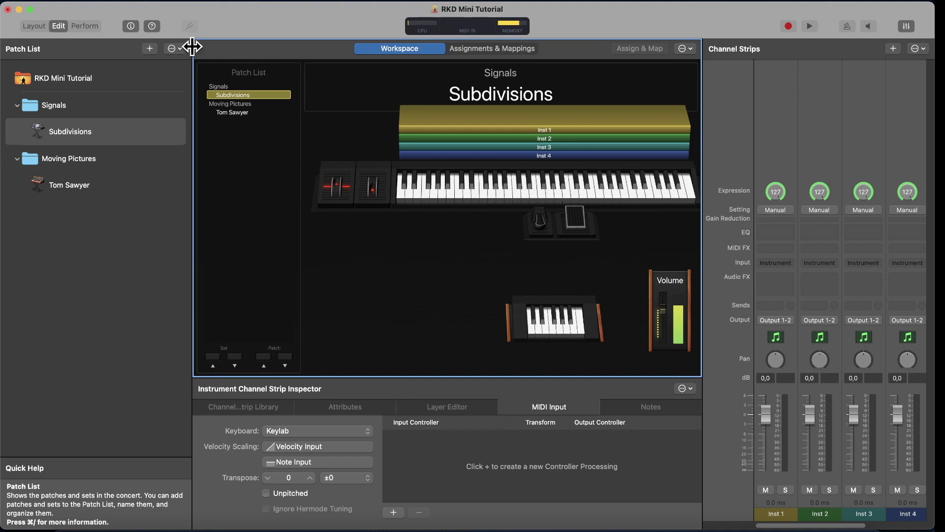
pyautogui.moveTo(192, 47); pyautogui.dragTo(305, 47)
pyautogui.moveTo(211, 51); pyautogui.dragTo(170, 50)
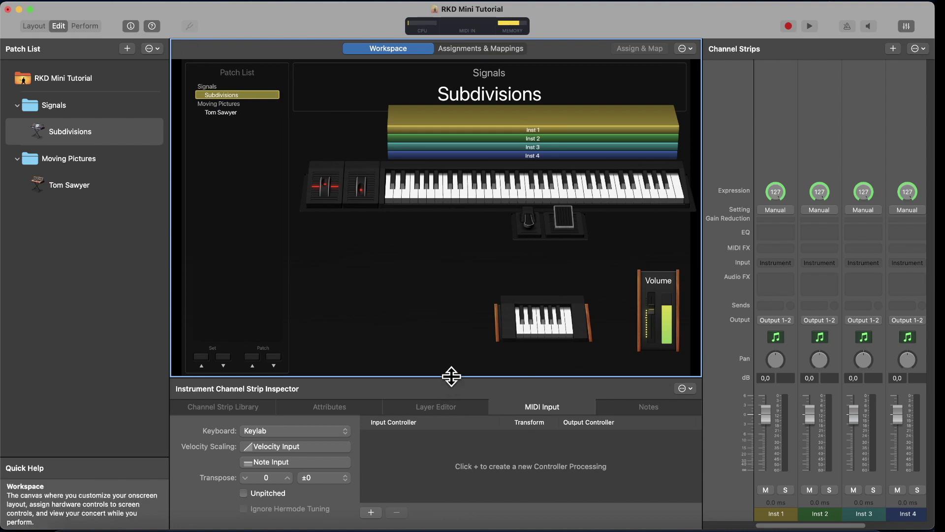
pyautogui.moveTo(451, 377); pyautogui.dragTo(451, 364)
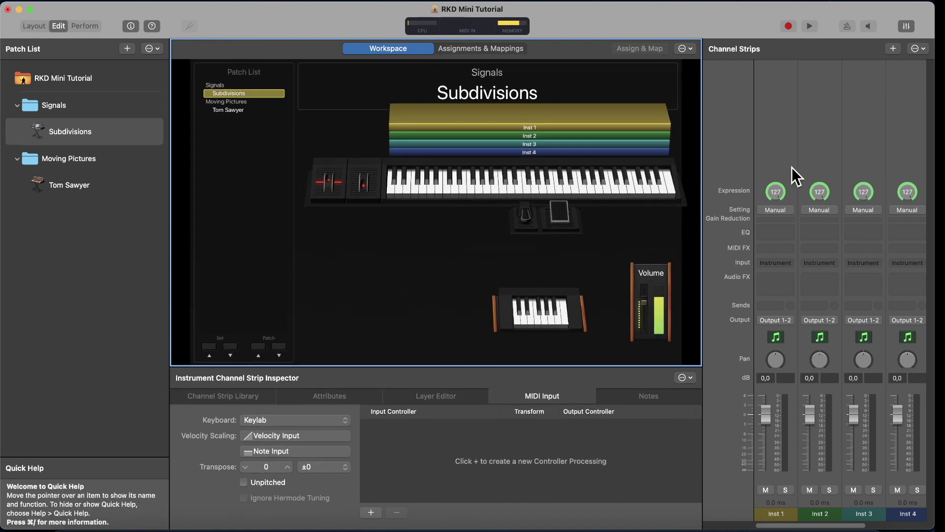
# Step: Rename the first channel strip, Inst 1, as OB-X in its attributes
pyautogui.click(773, 84)
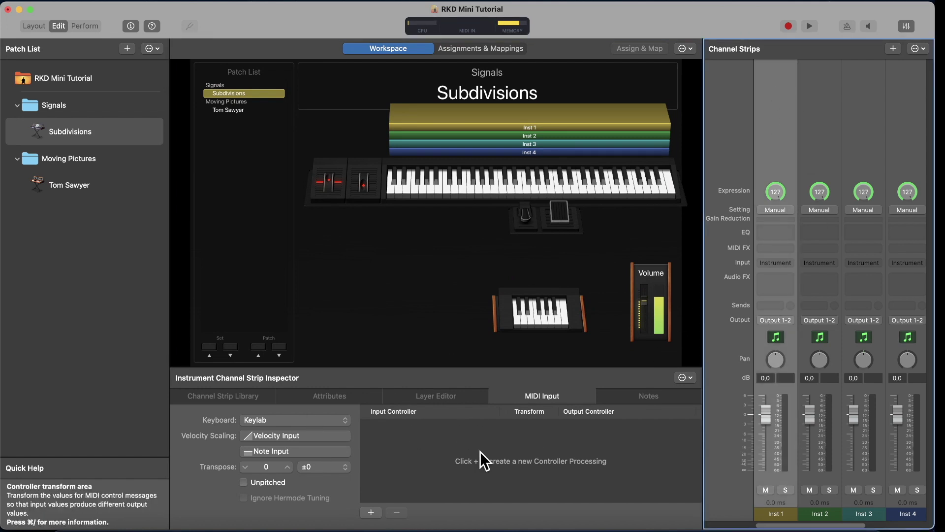
pyautogui.click(225, 395)
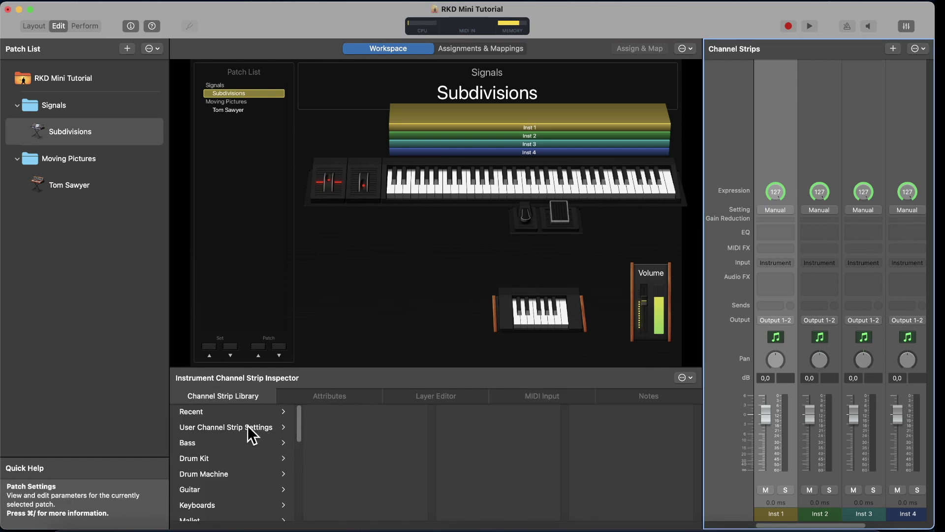
pyautogui.click(342, 398)
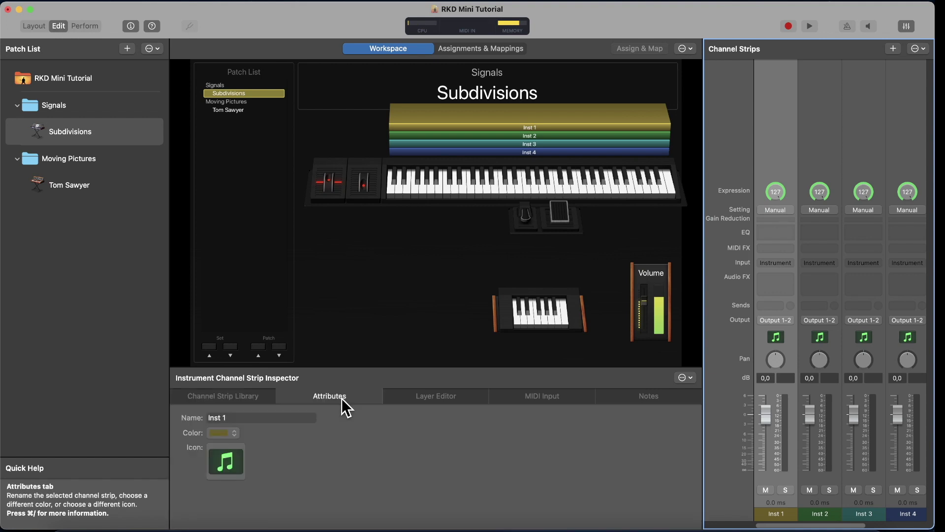
pyautogui.click(228, 418)
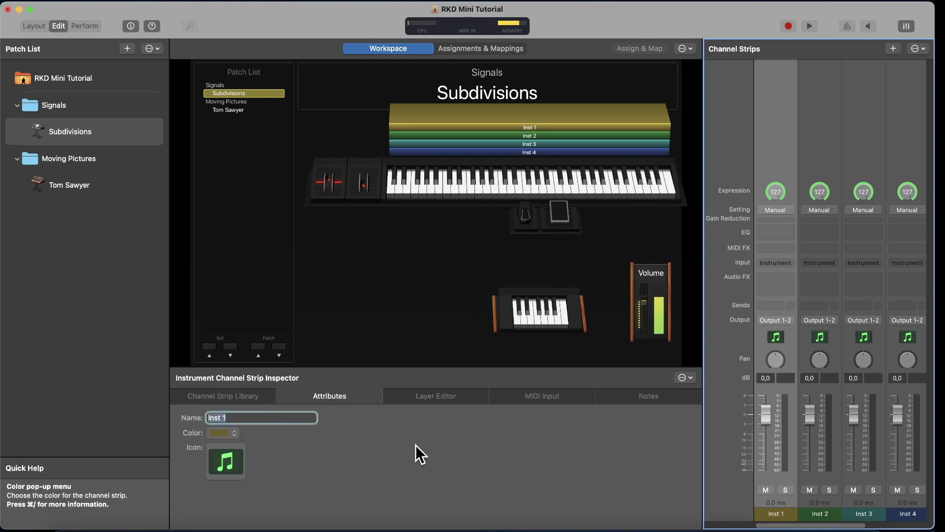
pyautogui.write('OB-X')
# Step: Color the OB-X channel strip green and give it the Keyboards icon showing a dark synthesizer on a stand
pyautogui.click(225, 434)
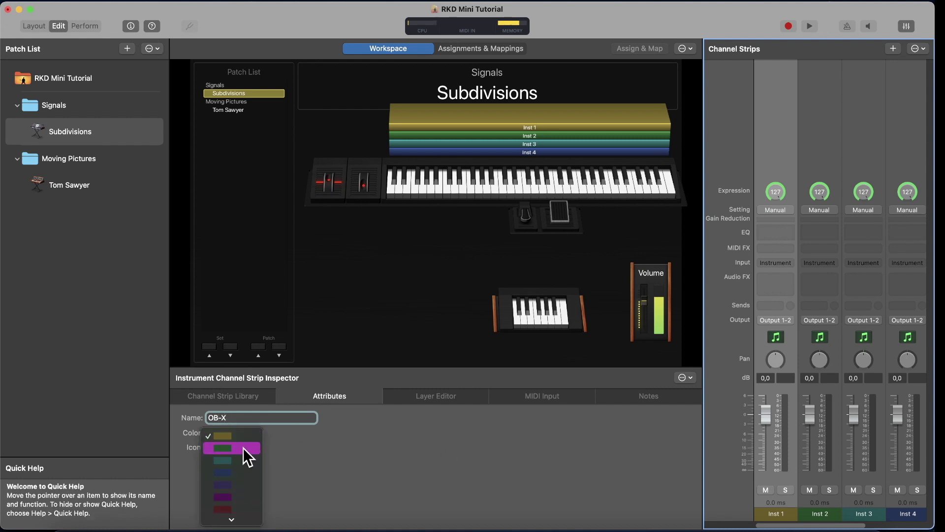
pyautogui.click(243, 448)
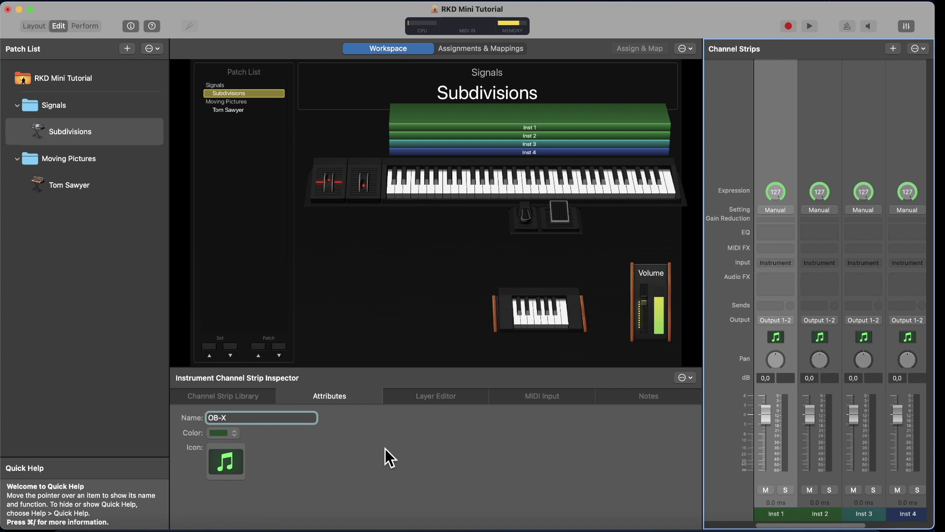
pyautogui.click(231, 464)
pyautogui.moveTo(288, 387)
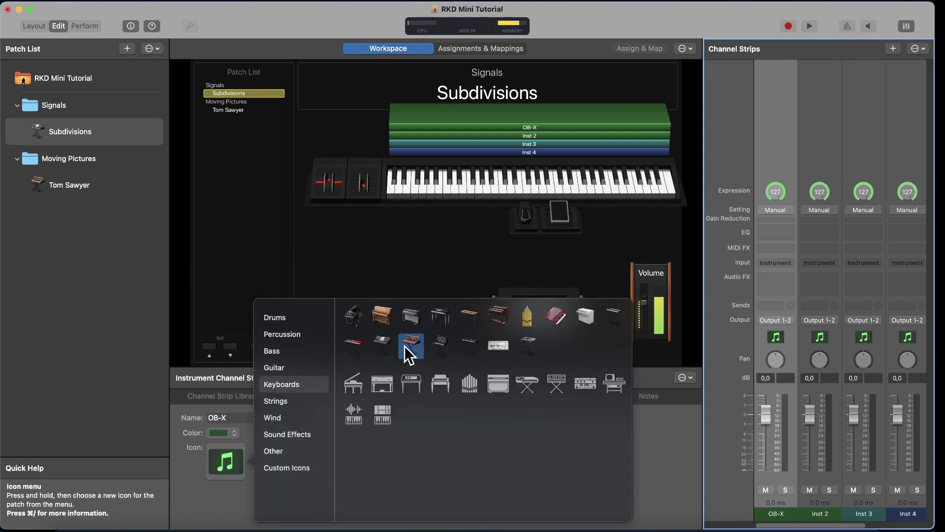
pyautogui.click(411, 346)
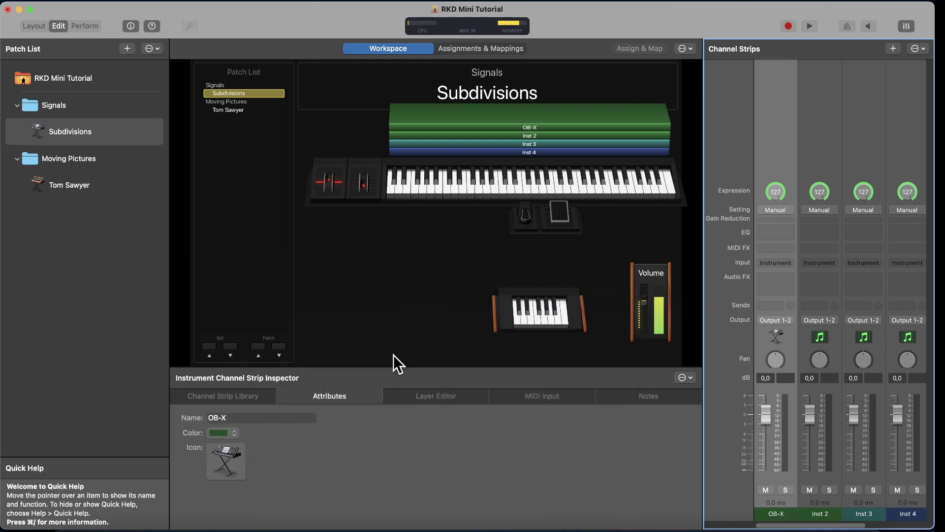
# Step: Rename the second channel strip, Inst 2, as Moog Lead
pyautogui.click(811, 81)
pyautogui.click(286, 417)
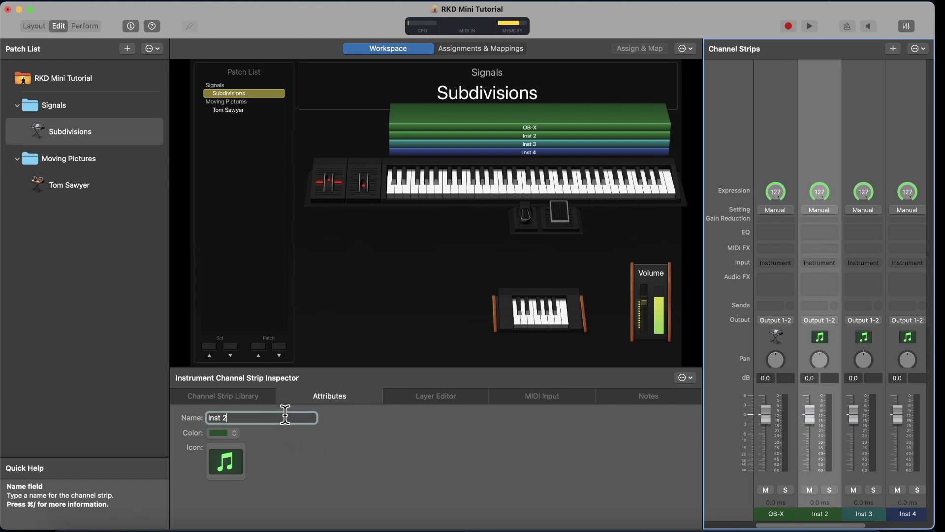
pyautogui.write('Mogg')
pyautogui.press('BackSpace')
pyautogui.press('BackSpace')
pyautogui.write('og ')
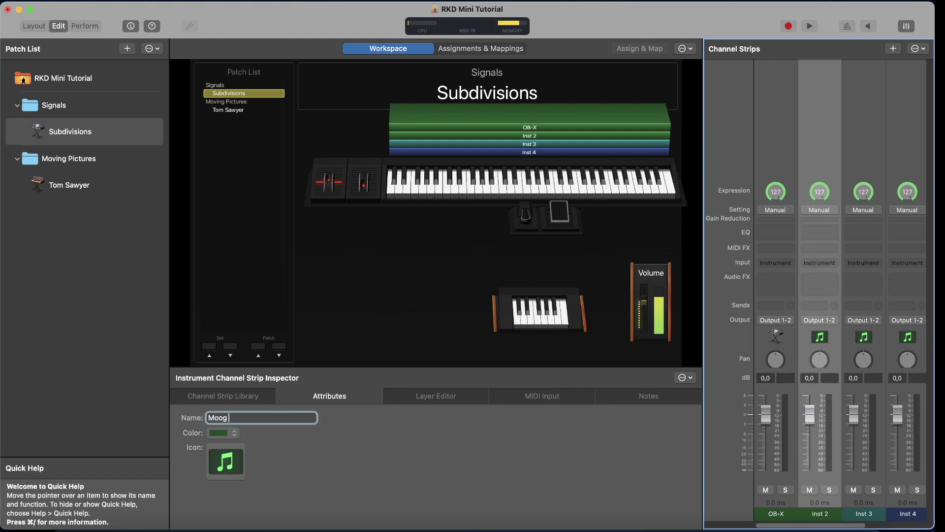
pyautogui.write('Lead')
# Step: Color the Moog Lead channel strip purple and give it the Keyboards icon showing a wooden synthesizer on a stand
pyautogui.click(227, 433)
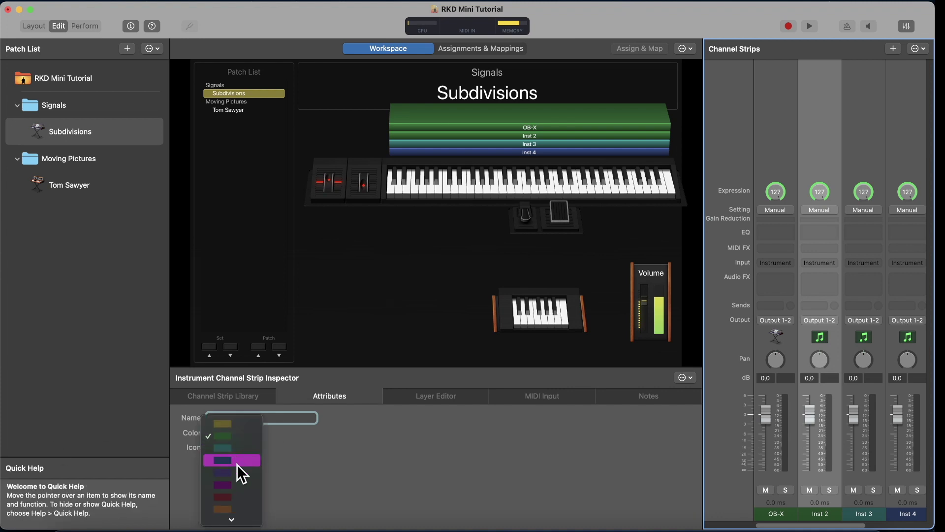
pyautogui.click(235, 484)
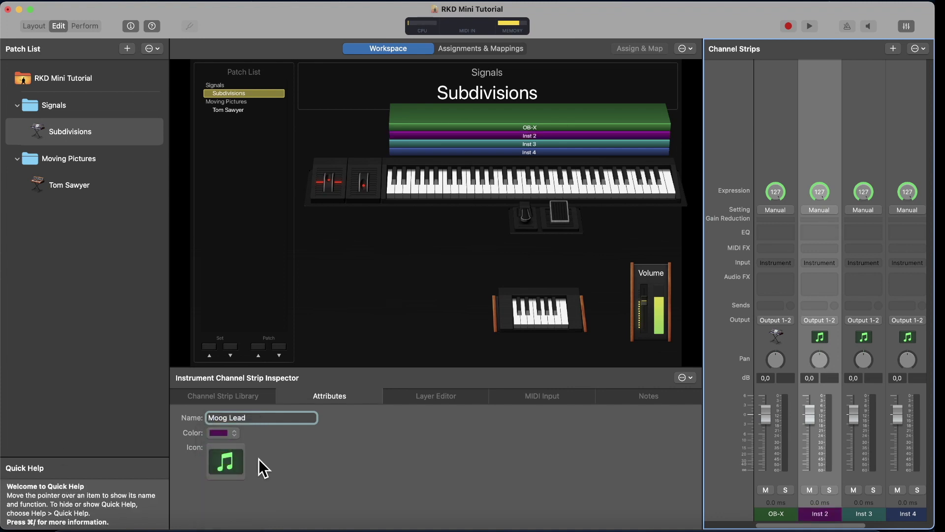
pyautogui.click(227, 461)
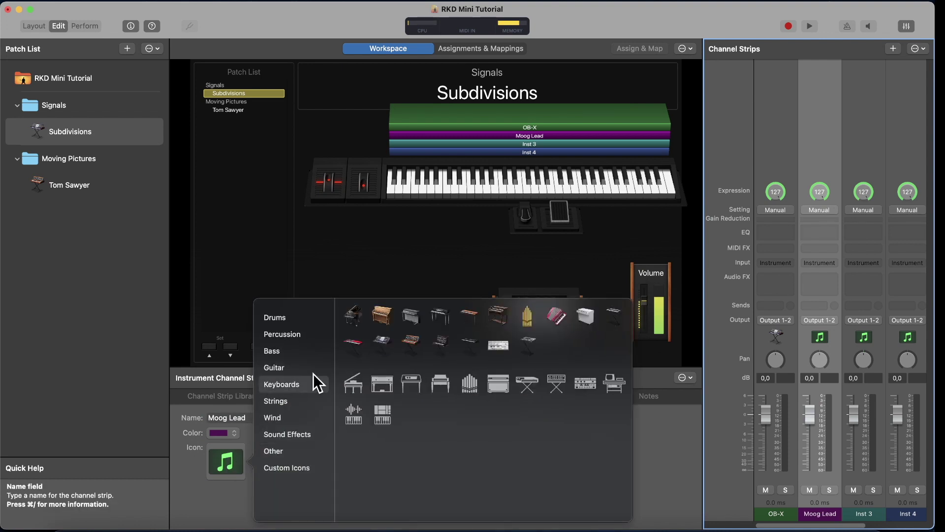
pyautogui.click(416, 337)
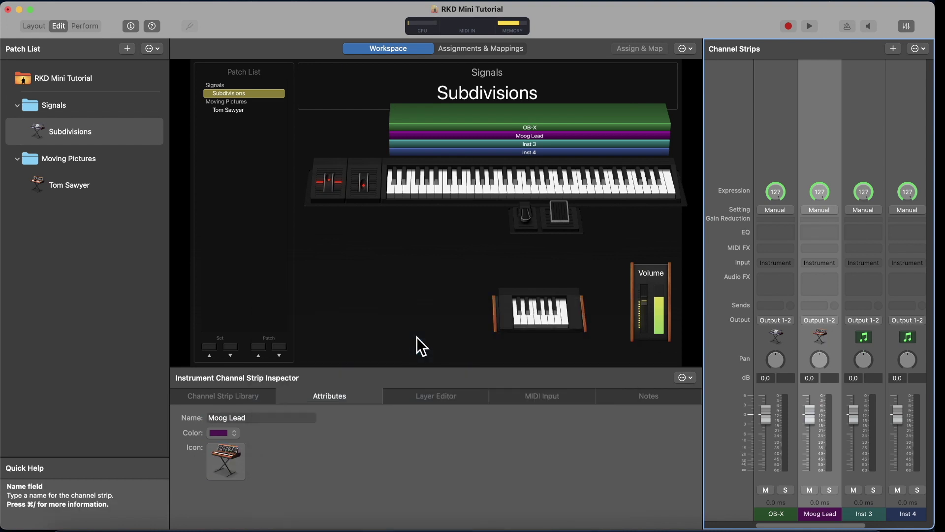
# Step: Rename the third channel strip, Inst 3, as Taurus
pyautogui.click(862, 92)
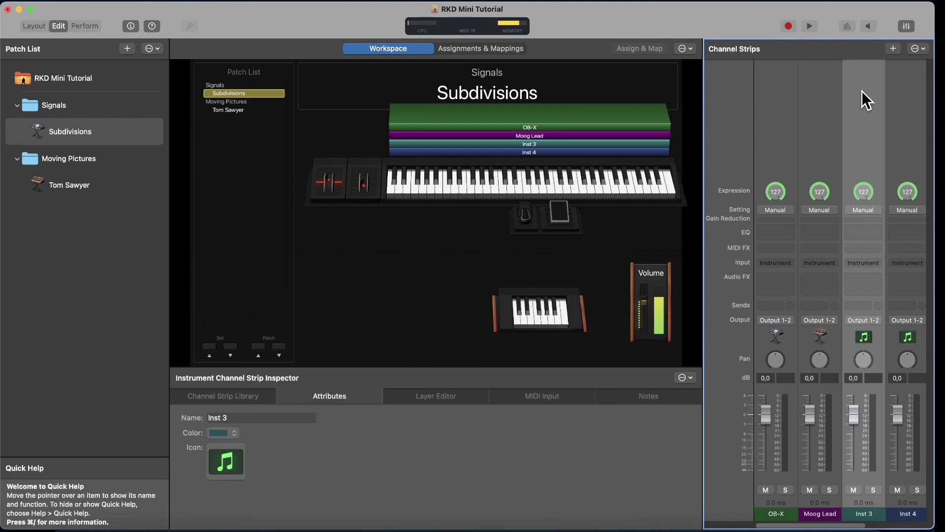
pyautogui.click(254, 414)
pyautogui.write('Taurus')
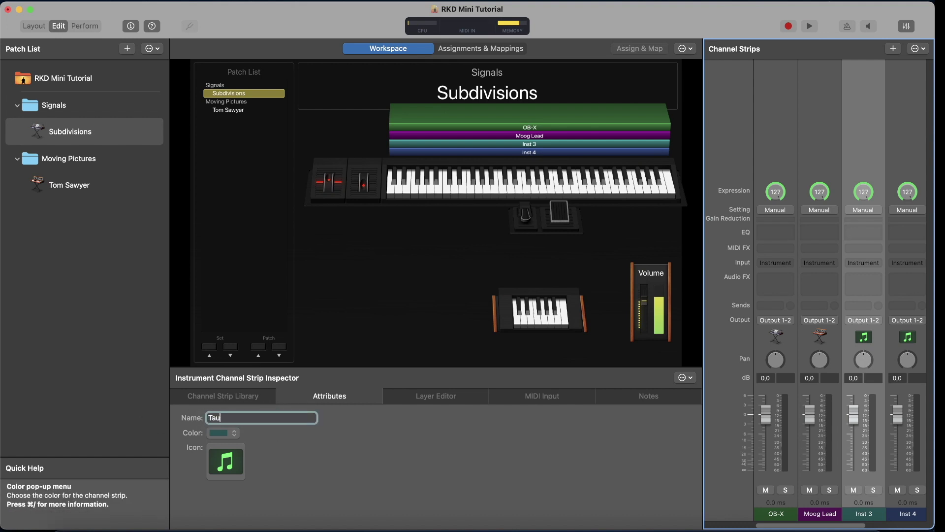
# Step: Color the Taurus channel strip dark red and give it the outlined Keyboards icon of a synthesizer on a crossed stand
pyautogui.click(233, 433)
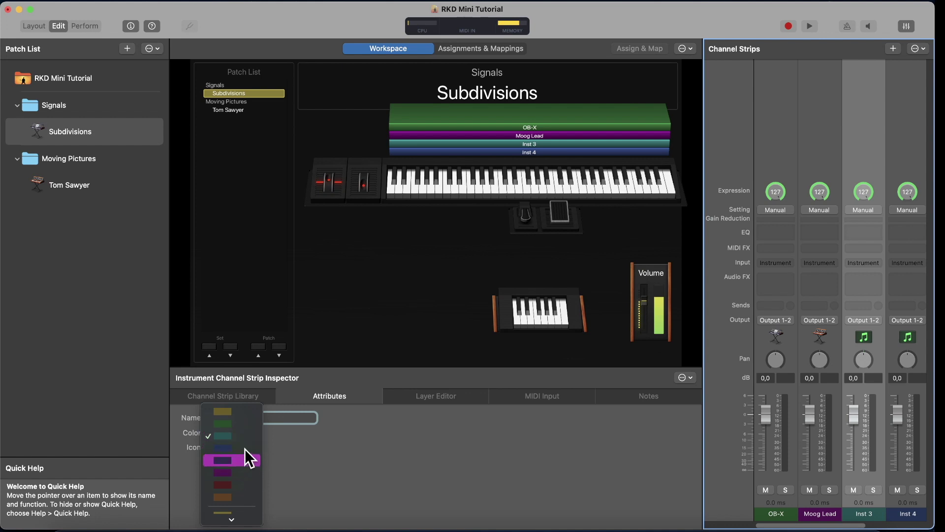
pyautogui.click(241, 485)
pyautogui.click(228, 460)
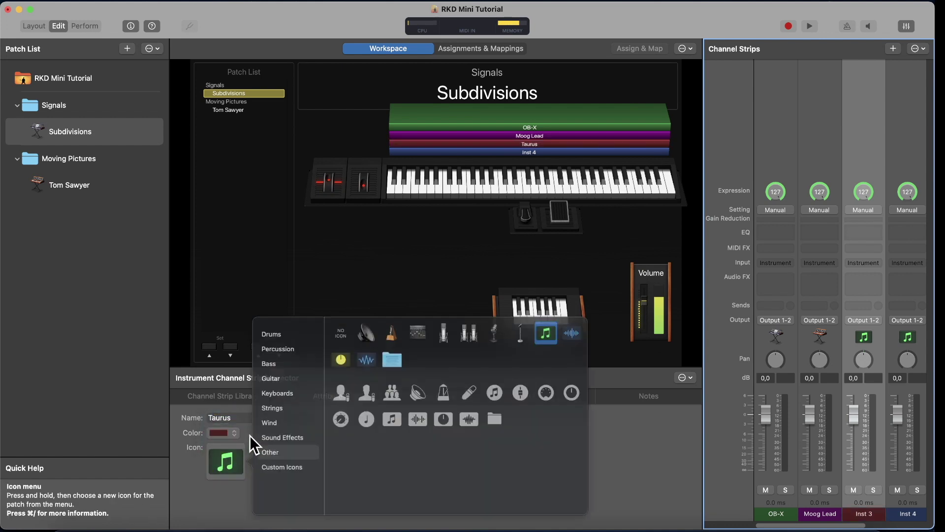
pyautogui.moveTo(290, 391)
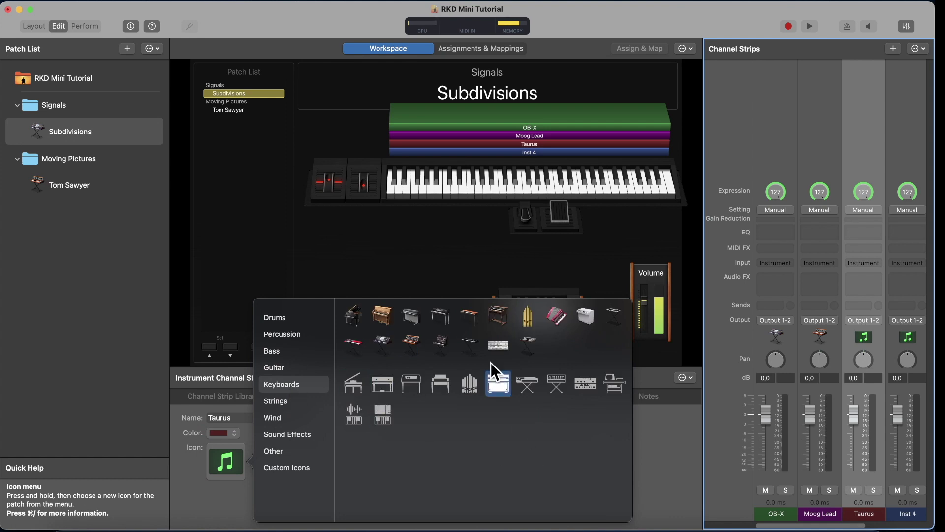
pyautogui.click(562, 389)
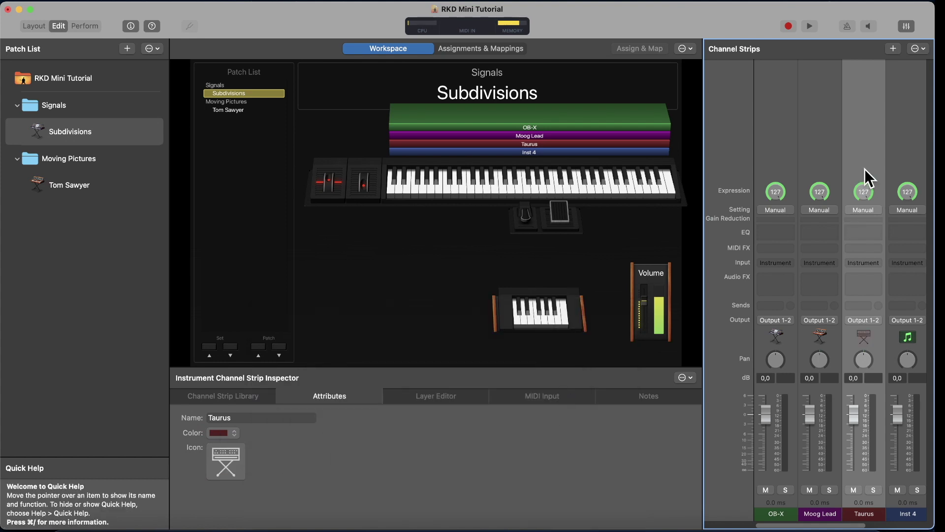
# Step: Rename the fourth channel strip, Inst 4, as Samples and set its color to dark yellow
pyautogui.click(908, 162)
pyautogui.click(284, 417)
pyautogui.press('super+a')
pyautogui.write('SD')
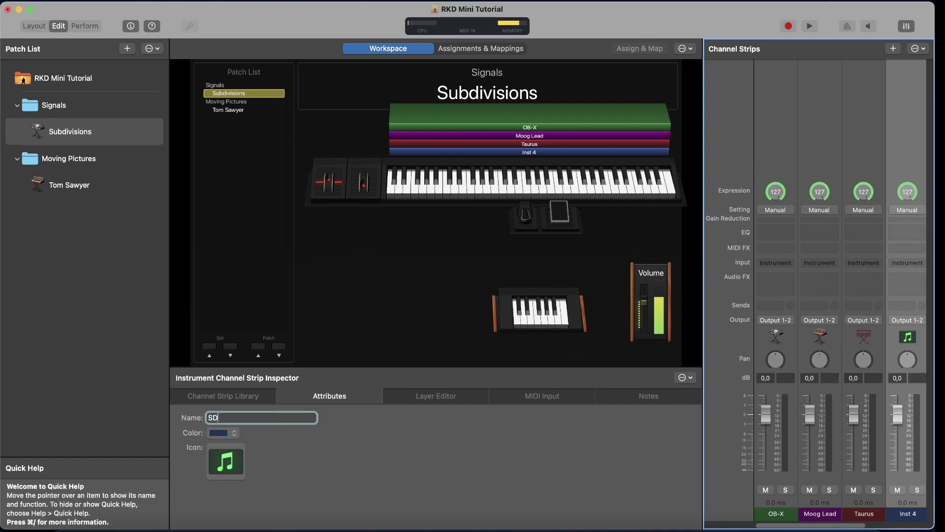
pyautogui.press('BackSpace')
pyautogui.write('amples')
pyautogui.click(223, 433)
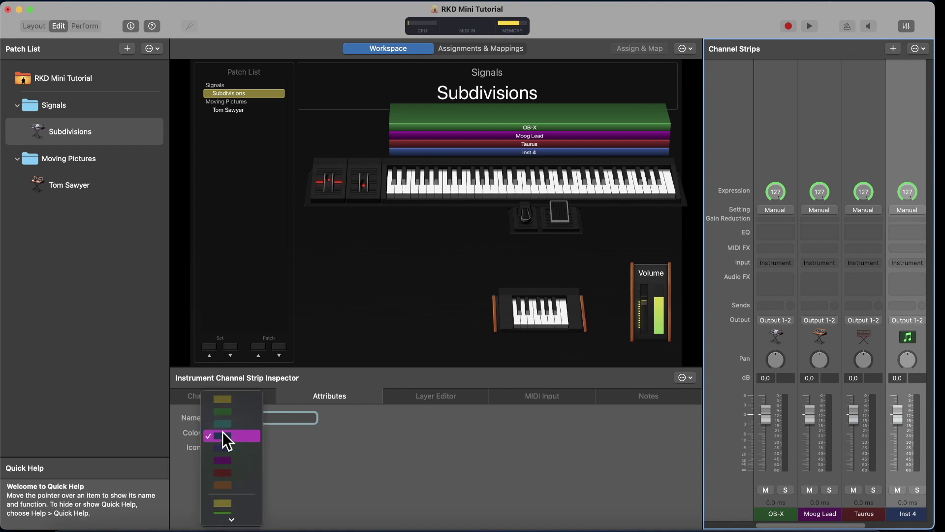
pyautogui.click(236, 399)
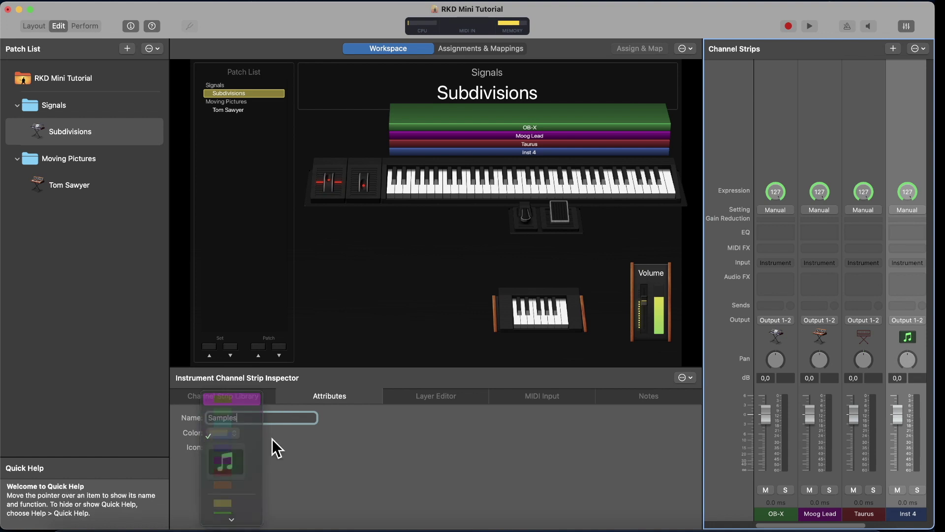
# Step: Give the Samples channel strip the blue waveform icon from the Other icon category
pyautogui.click(226, 462)
pyautogui.moveTo(284, 387)
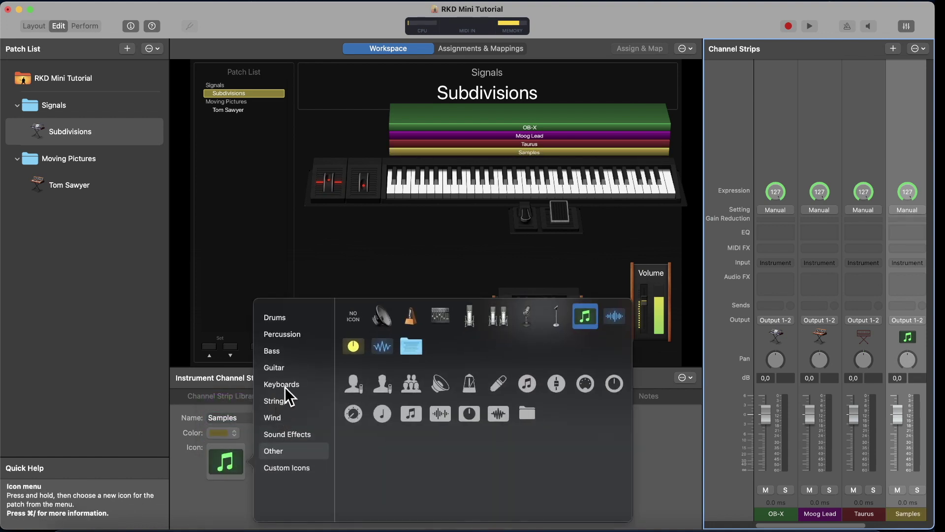
pyautogui.moveTo(305, 427)
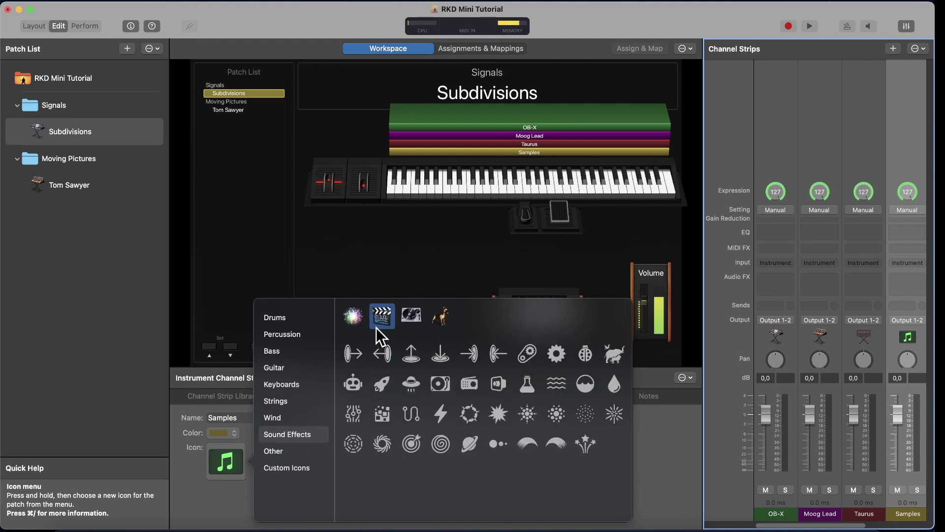
pyautogui.moveTo(297, 454)
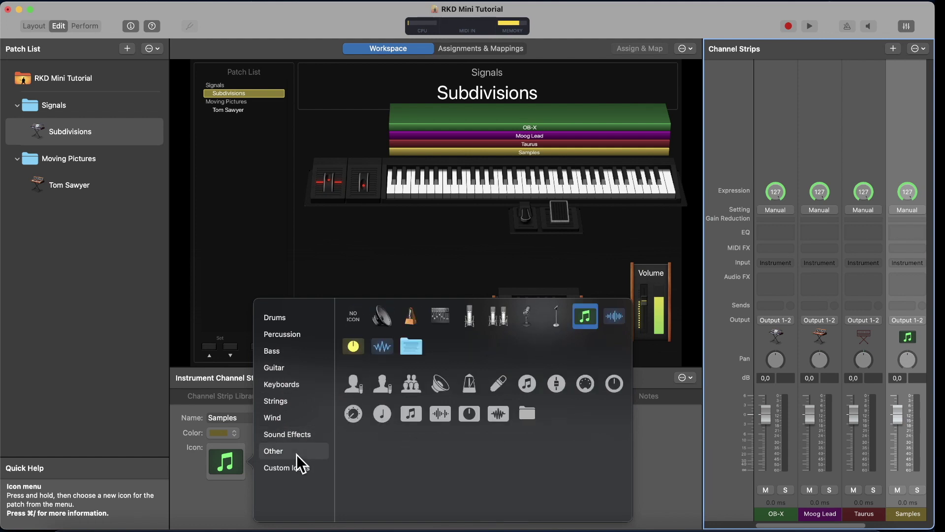
pyautogui.click(388, 346)
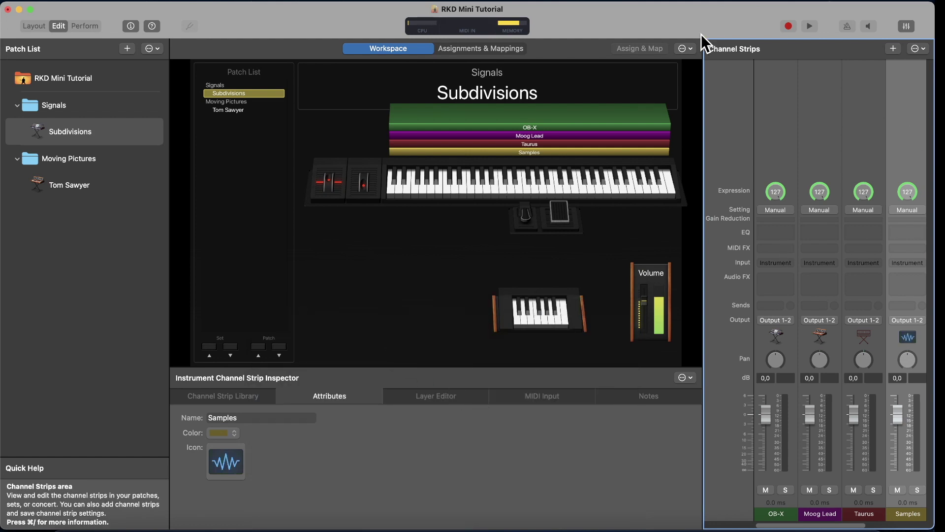
# Step: Widen the Channel Strips area slightly and select the instrument channel strips in turn
pyautogui.moveTo(705, 41); pyautogui.dragTo(686, 41)
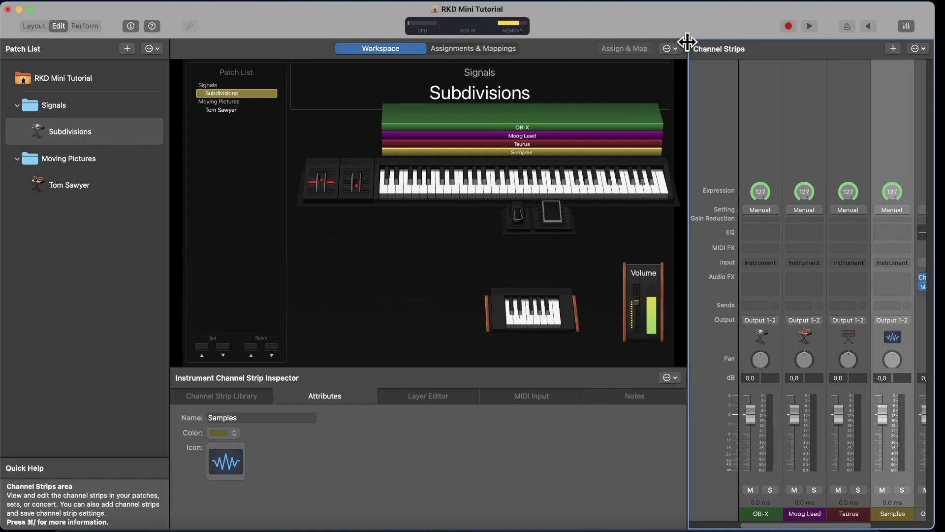
pyautogui.click(770, 76)
pyautogui.click(796, 93)
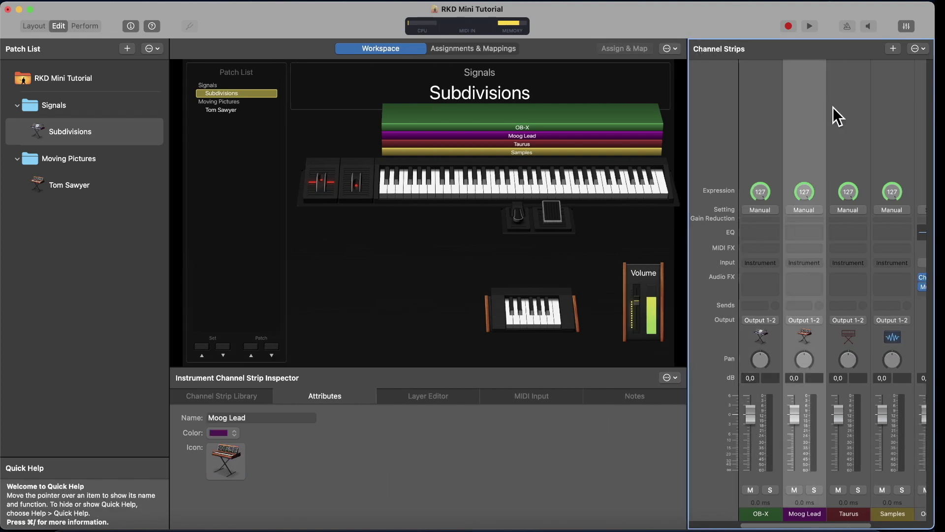
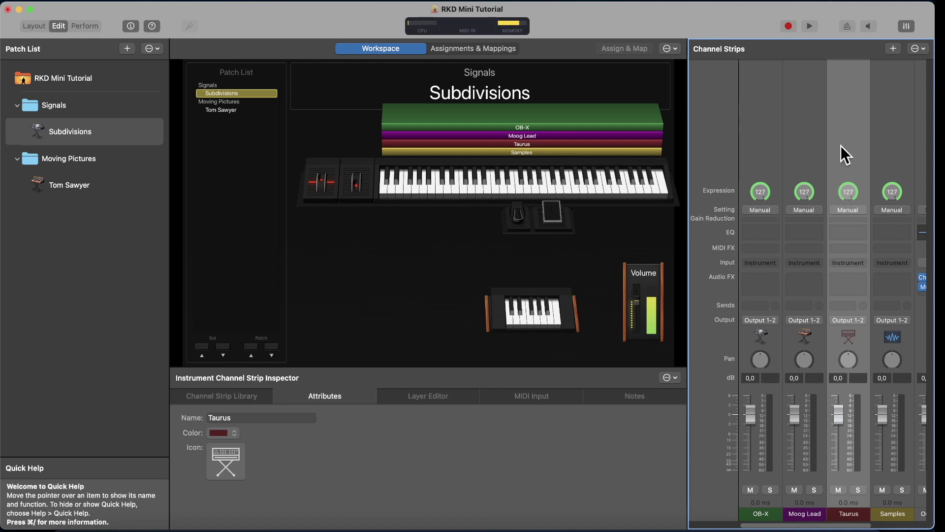
# Step: Enlarge the Layer Editor and set the high key of the Taurus layer to G6
pyautogui.click(433, 398)
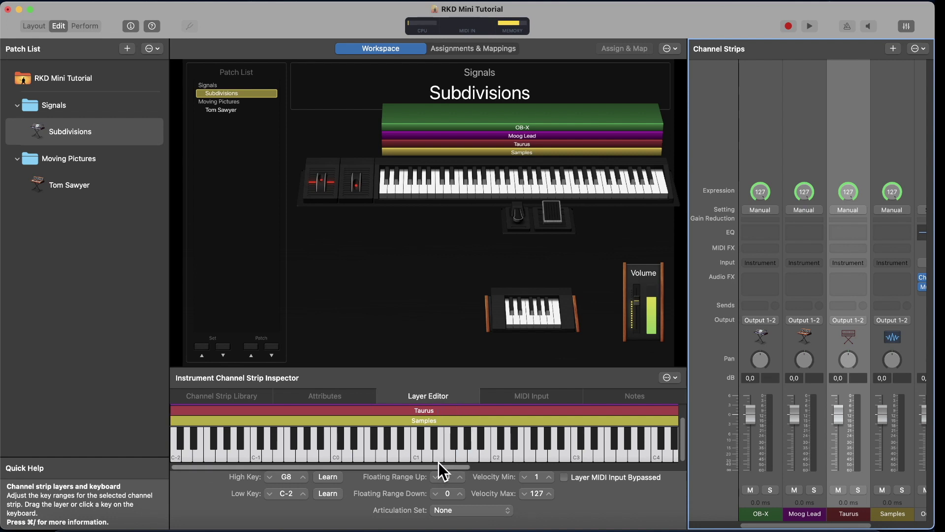
pyautogui.moveTo(358, 367); pyautogui.dragTo(359, 340)
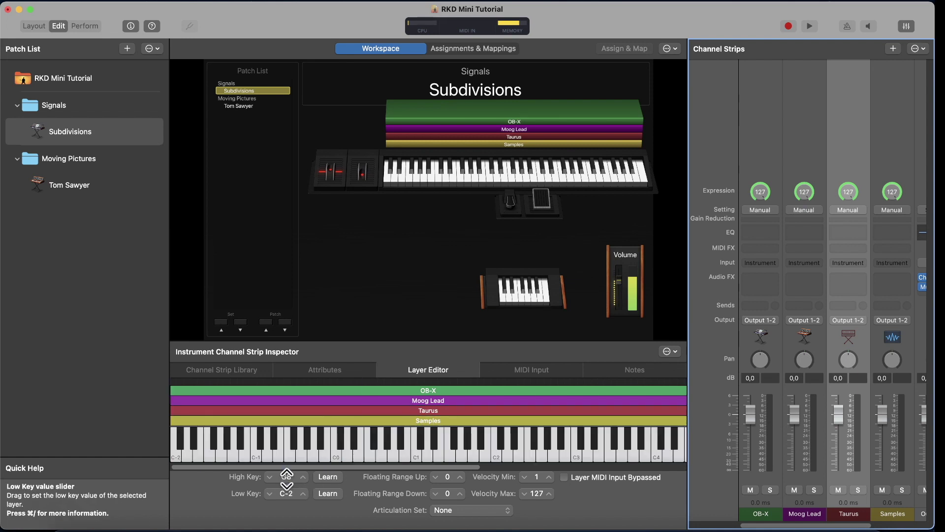
pyautogui.moveTo(287, 477)
pyautogui.mouseDown()
pyautogui.moveTo(287, 495)
pyautogui.moveTo(287, 462)
pyautogui.mouseUp()
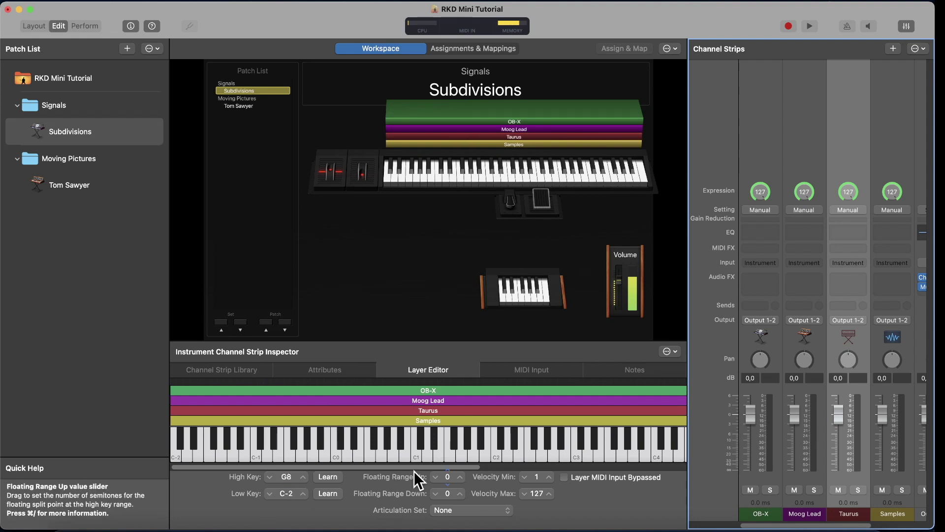
pyautogui.moveTo(421, 467); pyautogui.dragTo(586, 458)
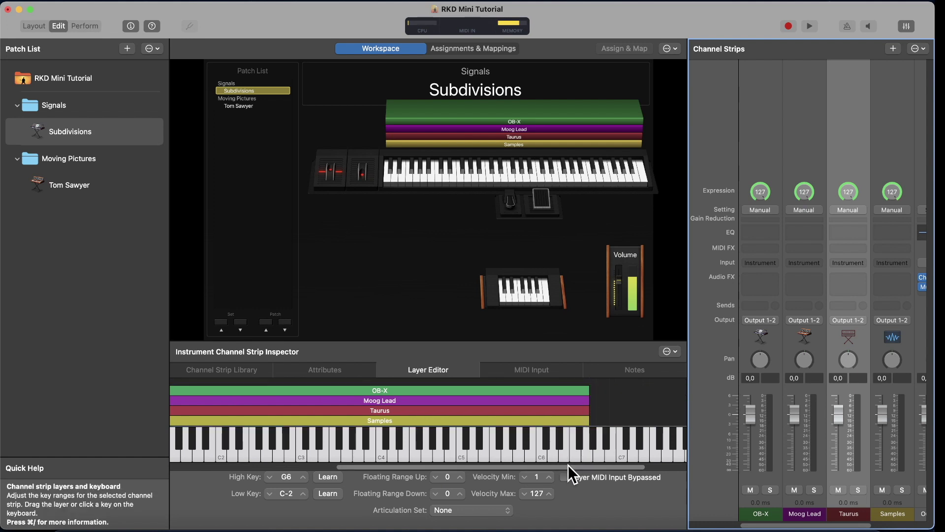
pyautogui.moveTo(566, 465); pyautogui.dragTo(366, 450)
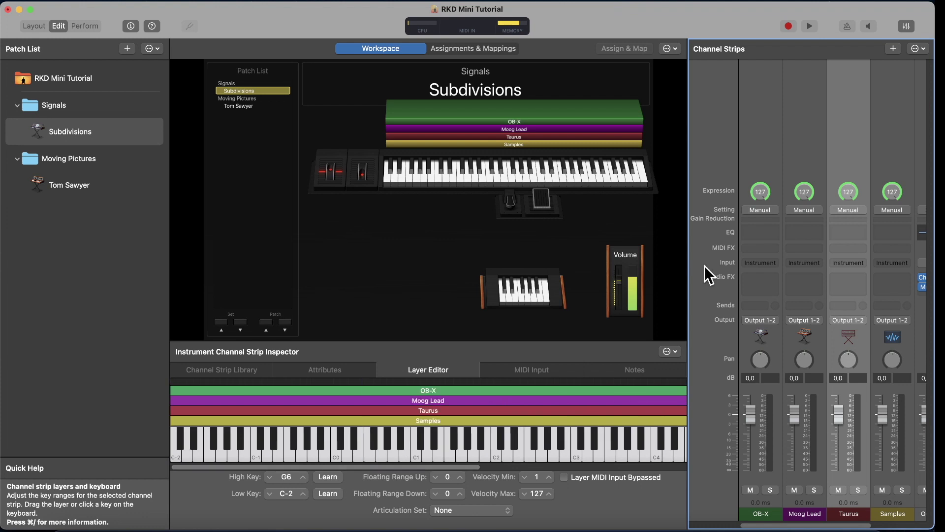
# Step: Set the Taurus channel strip's MIDI input keyboard to Pedal Right
pyautogui.click(543, 367)
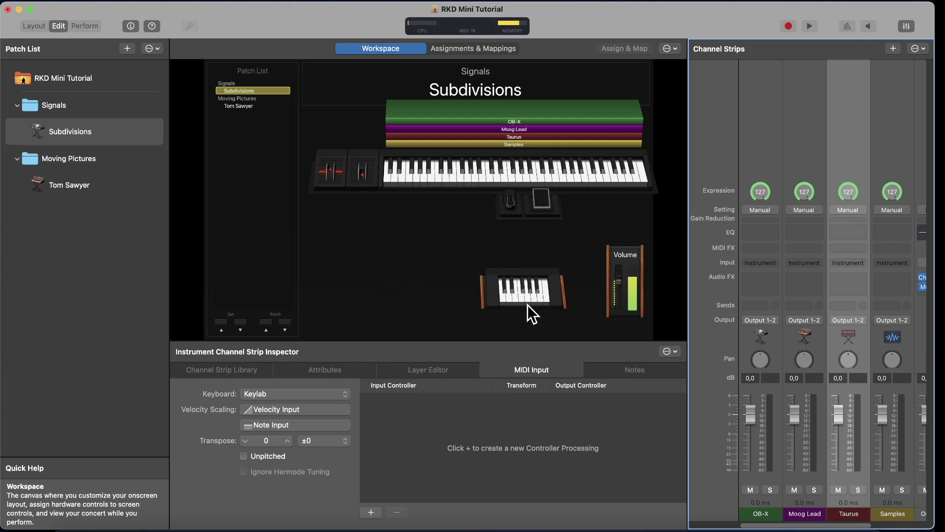
pyautogui.click(323, 397)
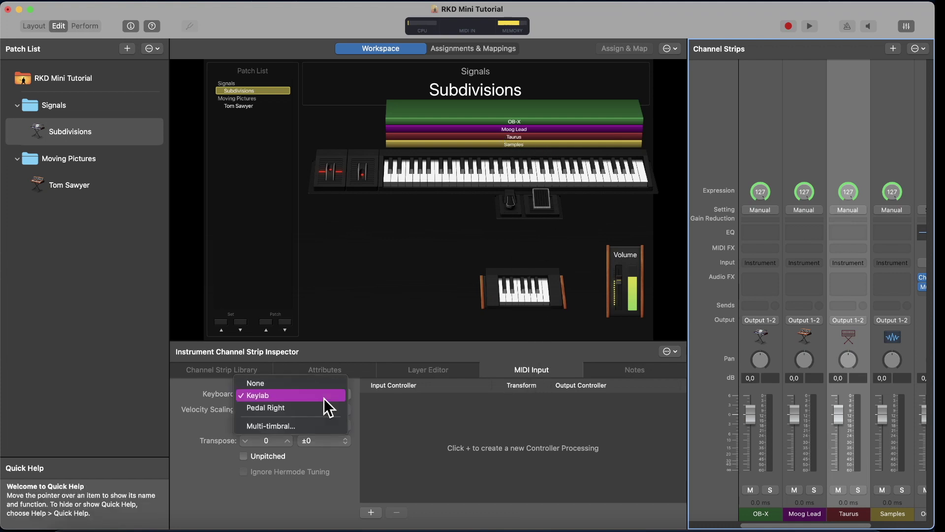
pyautogui.click(307, 409)
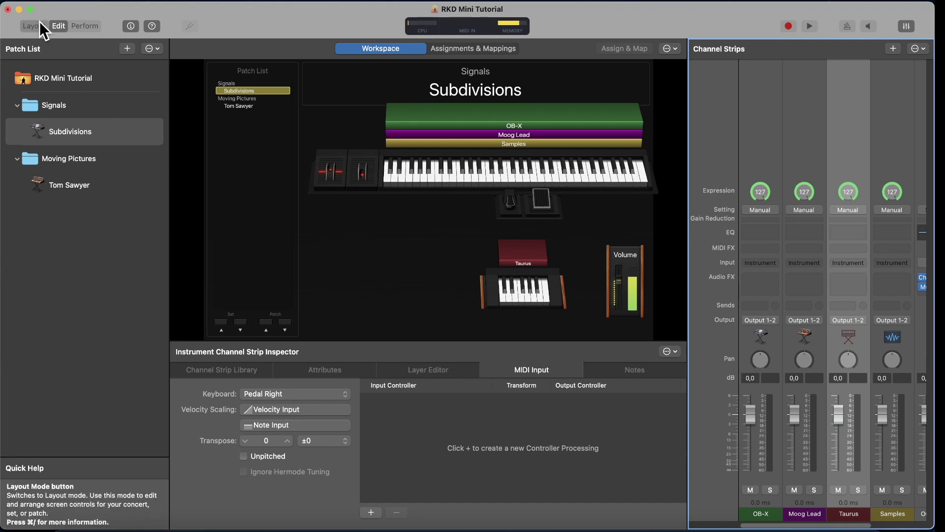
# Step: In Layout mode, add a Keyboard screen control and shrink it to fit to the left of the Pedal Right keyboard
pyautogui.press('super+1')
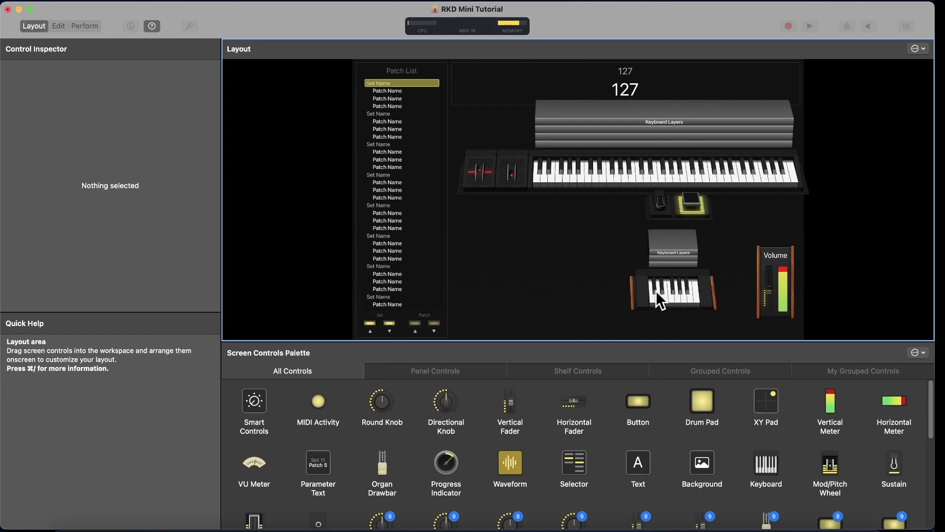
pyautogui.scroll(-2, 711, 460)
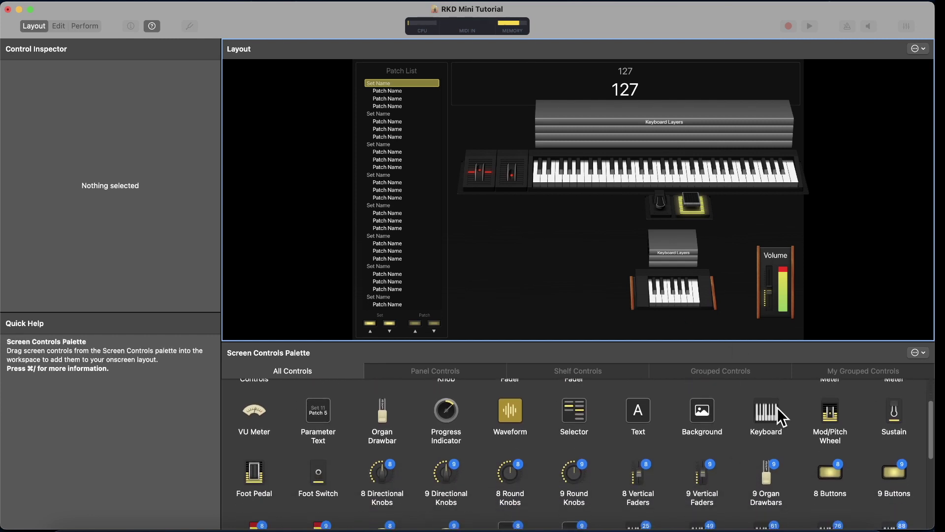
pyautogui.scroll(-5, 773, 418)
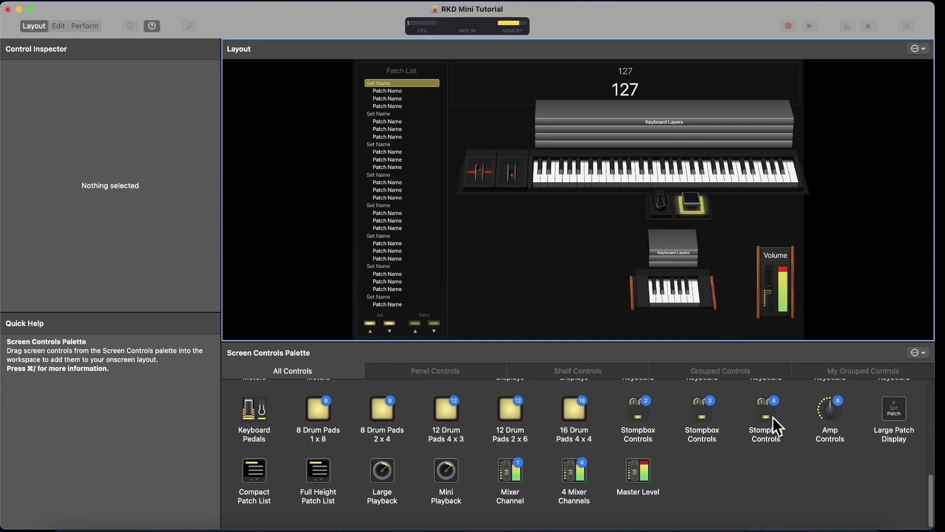
pyautogui.scroll(3, 773, 418)
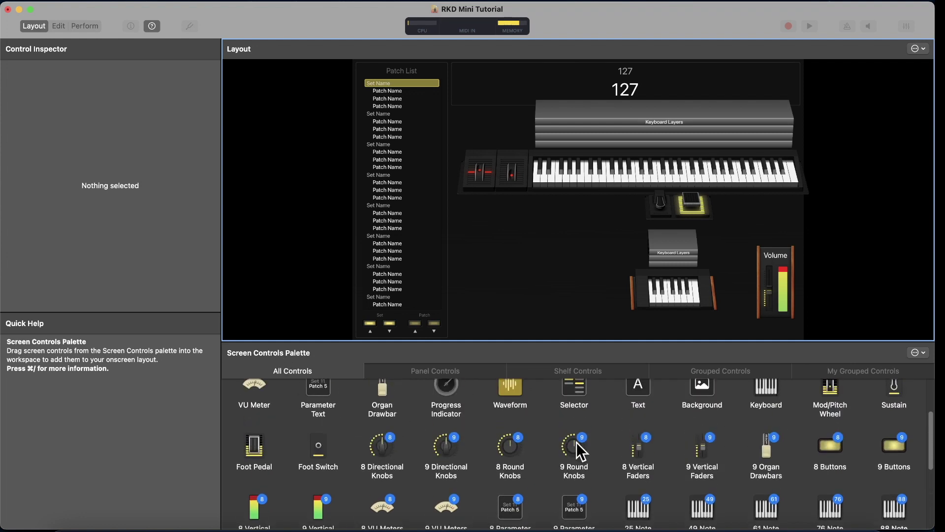
pyautogui.scroll(1, 809, 473)
pyautogui.moveTo(775, 451); pyautogui.dragTo(559, 286)
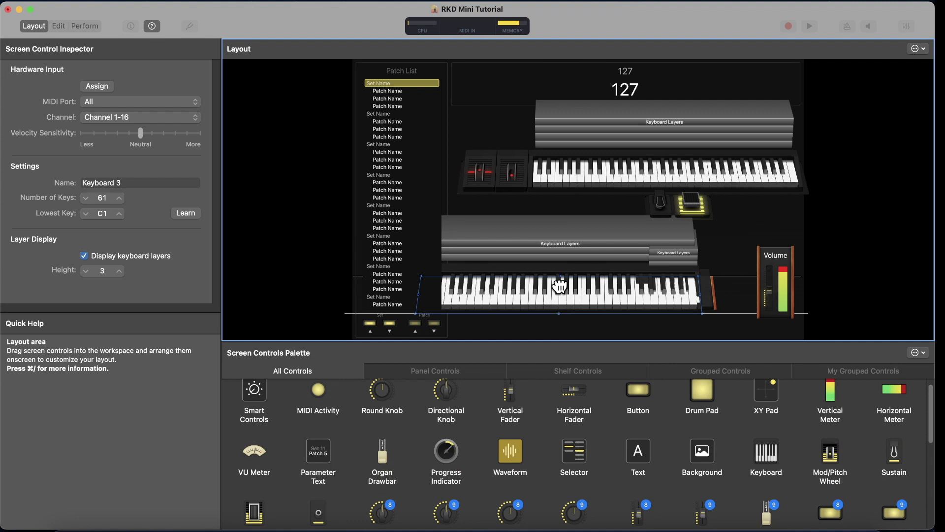
pyautogui.moveTo(702, 313); pyautogui.dragTo(577, 288)
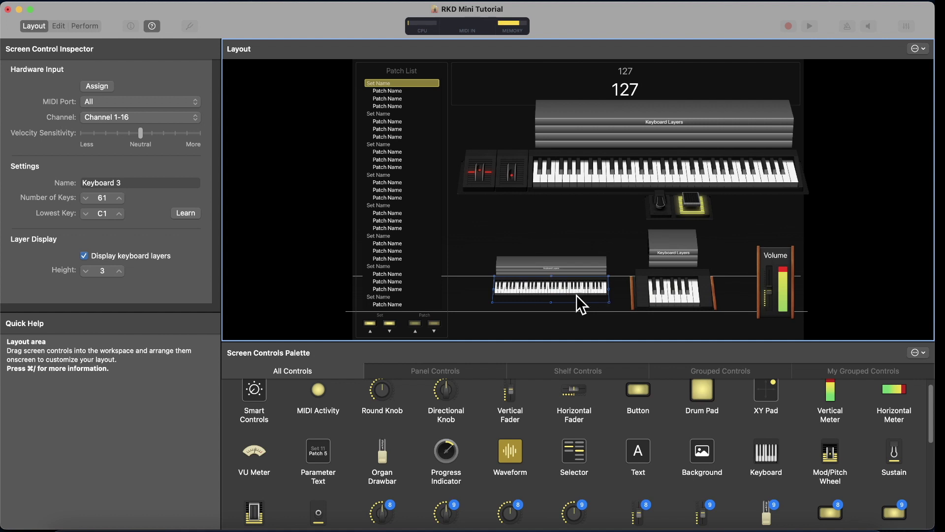
pyautogui.moveTo(586, 288); pyautogui.dragTo(583, 289)
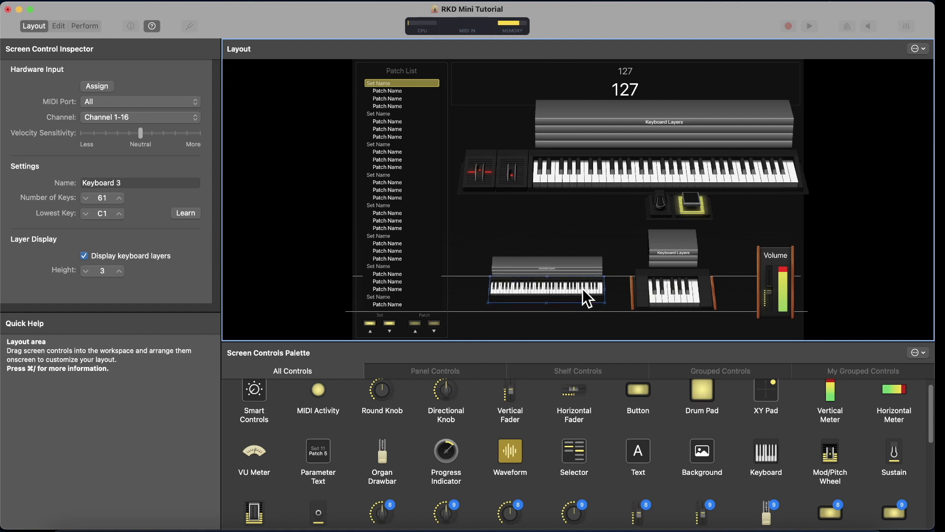
# Step: Check the Pedal Right keyboard's settings and name the new keyboard Pedal Left
pyautogui.click(678, 291)
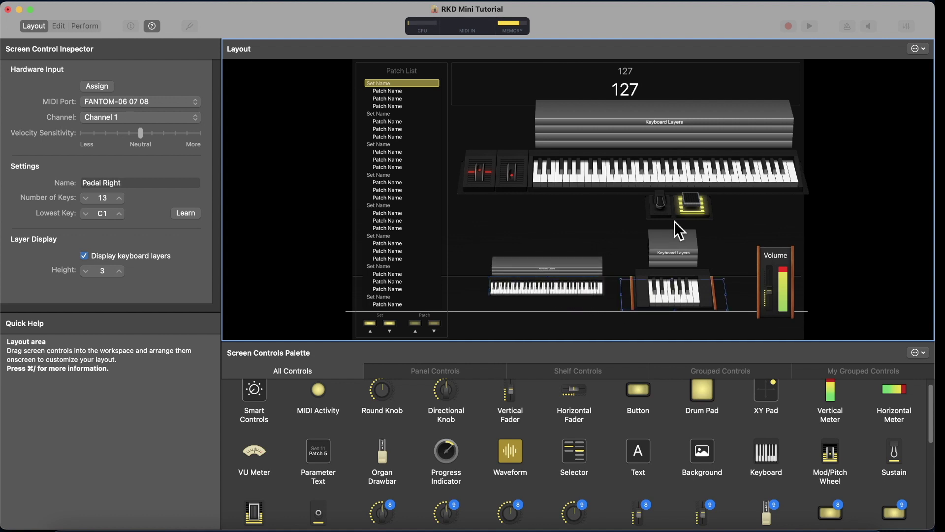
pyautogui.click(577, 287)
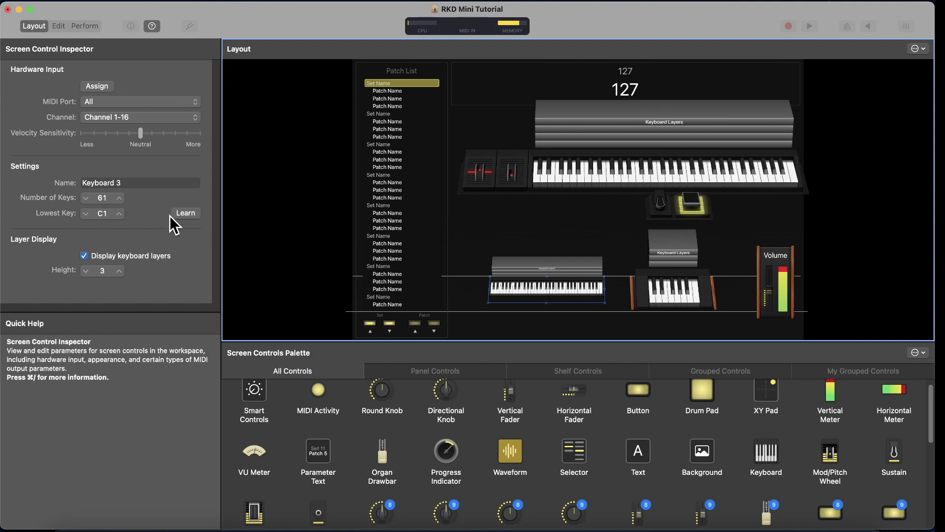
pyautogui.click(134, 182)
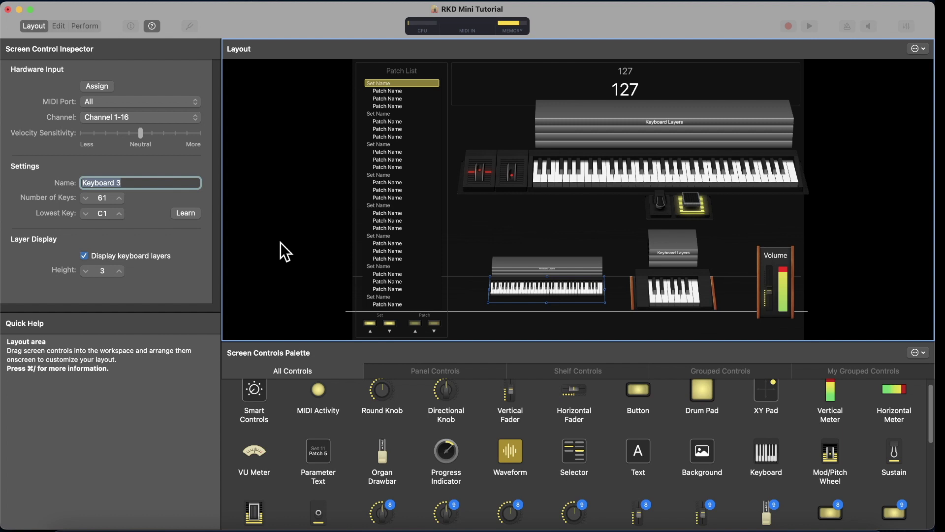
pyautogui.write('Pedal Left')
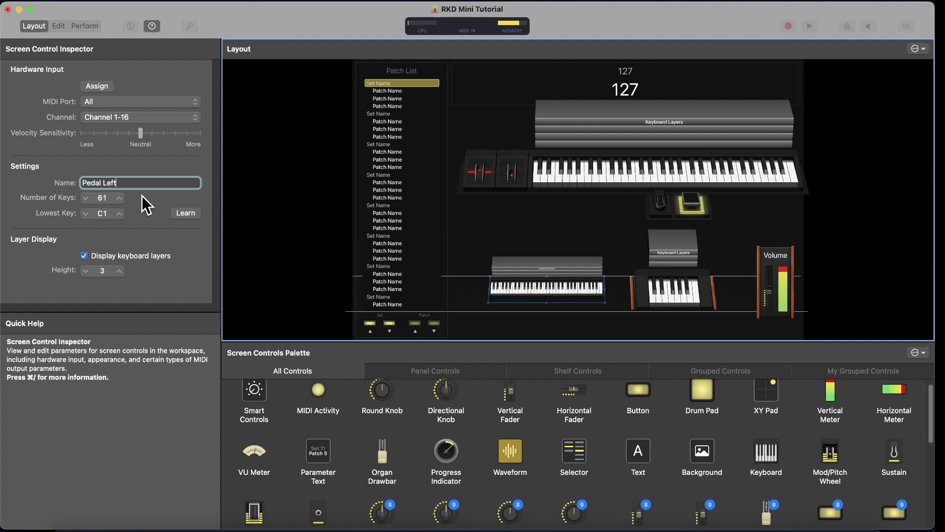
# Step: Set the number of keys of the Pedal Left keyboard to 13
pyautogui.click(86, 198)
pyautogui.click(86, 197)
pyautogui.click(86, 198)
pyautogui.click(86, 198)
pyautogui.click(87, 198)
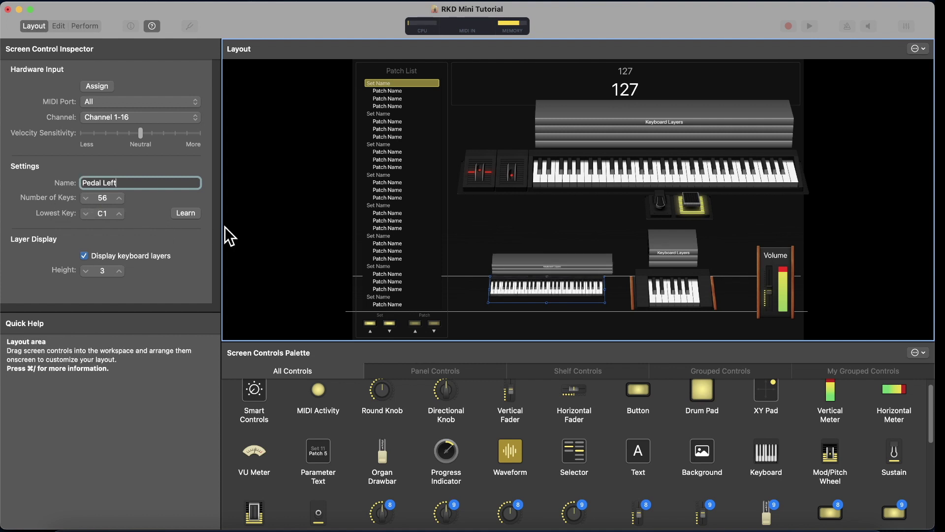
pyautogui.click(119, 198)
pyautogui.click(86, 198)
pyautogui.click(86, 198)
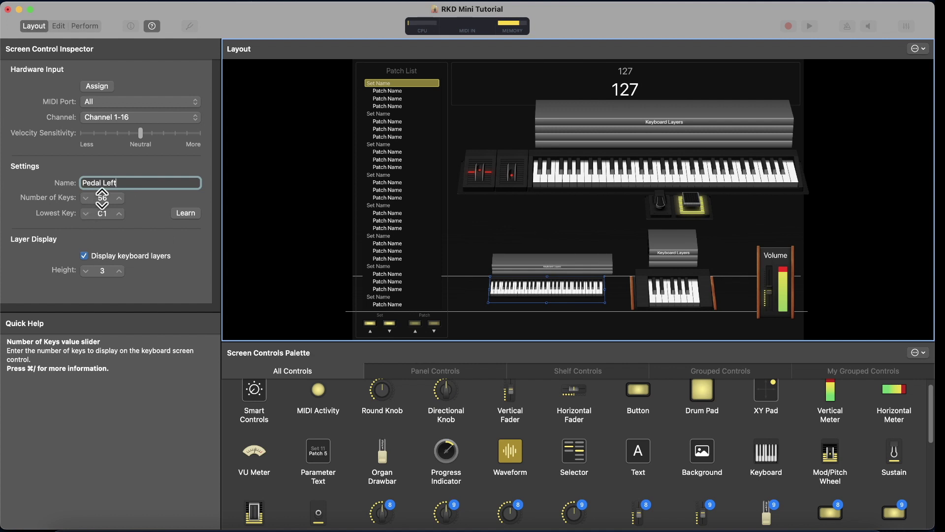
pyautogui.moveTo(102, 197); pyautogui.dragTo(102, 219)
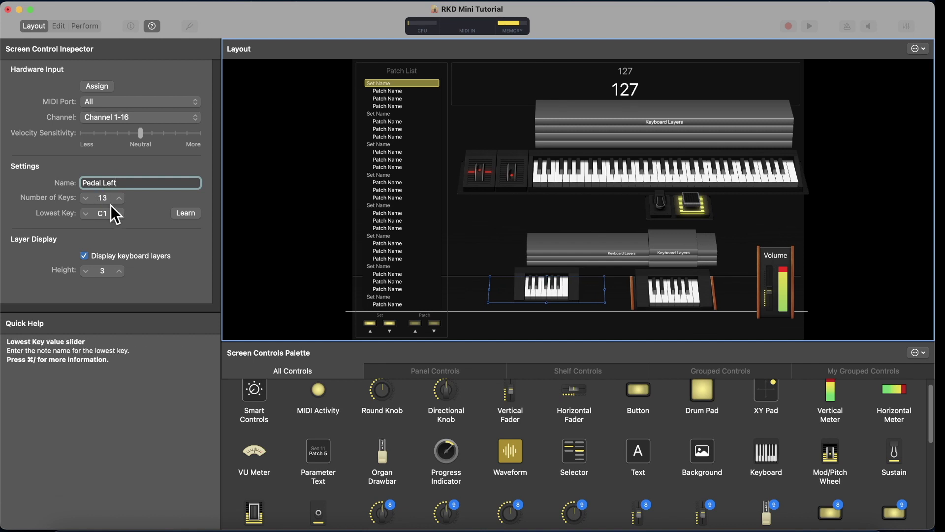
# Step: Narrow the Pedal Left keyboard and switch its layer display height to 2 and back to 3
pyautogui.click(541, 292)
pyautogui.moveTo(541, 293); pyautogui.dragTo(543, 290)
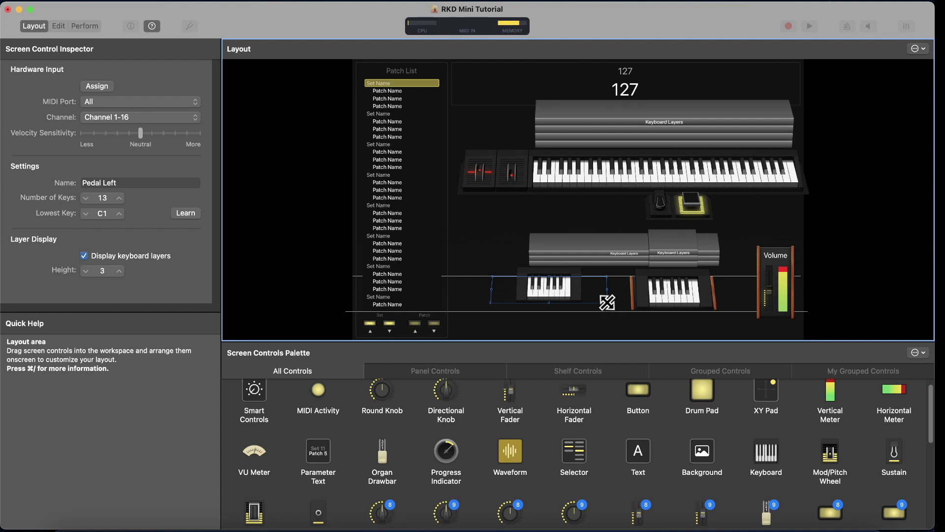
pyautogui.moveTo(609, 303); pyautogui.dragTo(570, 302)
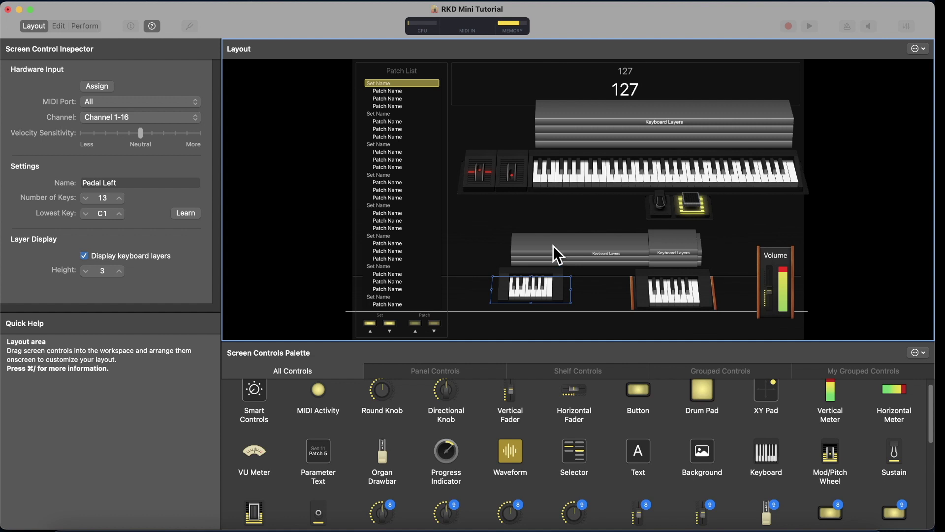
pyautogui.click(86, 271)
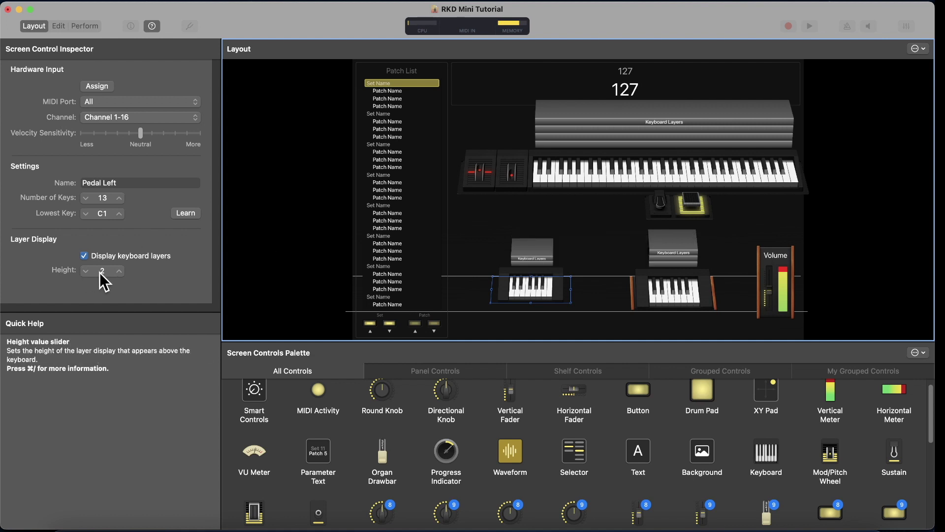
pyautogui.click(118, 271)
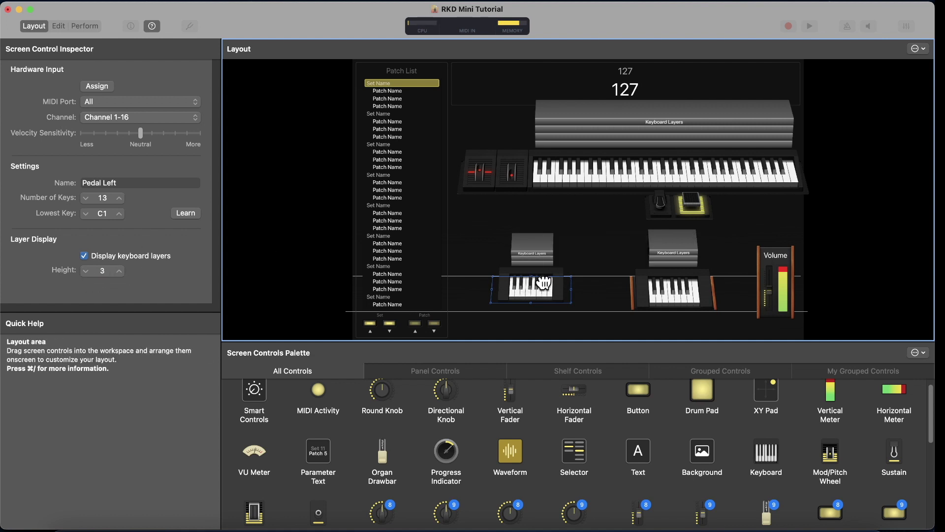
# Step: Move the Pedal Left keyboard closer to the Pedal Right keyboard and select Pedal Right for comparison
pyautogui.moveTo(542, 281); pyautogui.dragTo(590, 264)
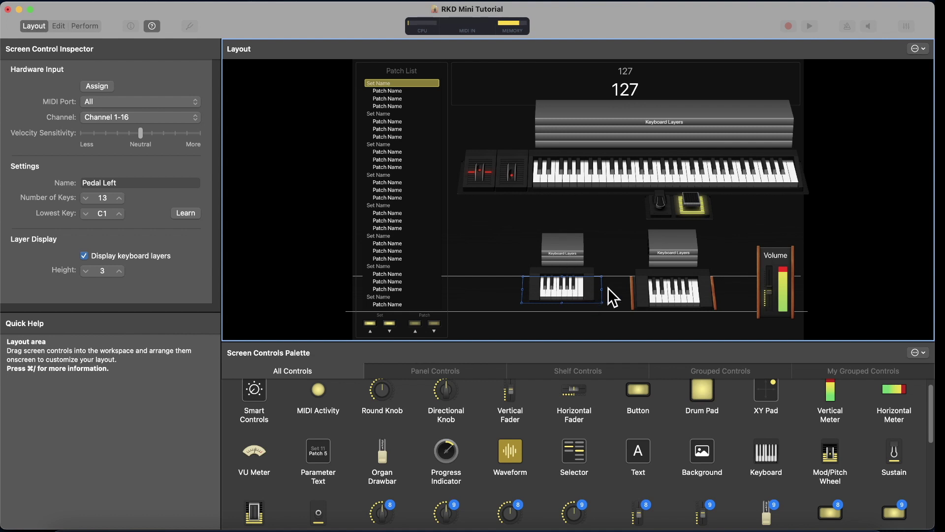
pyautogui.click(604, 287)
pyautogui.click(583, 284)
pyautogui.click(673, 290)
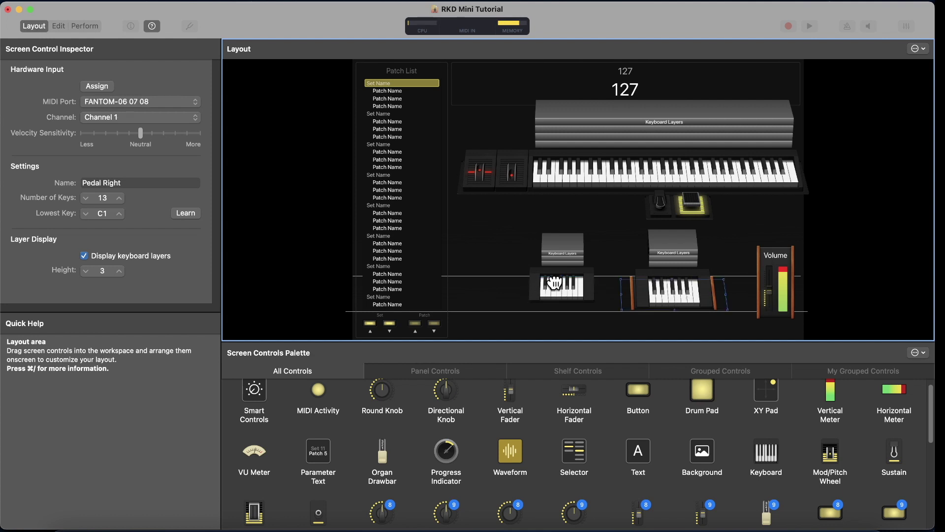
# Step: Lift the format from the Pedal Right keyboard, stamp it onto Pedal Left, and realign Pedal Left beside Pedal Right
pyautogui.rightClick(680, 286)
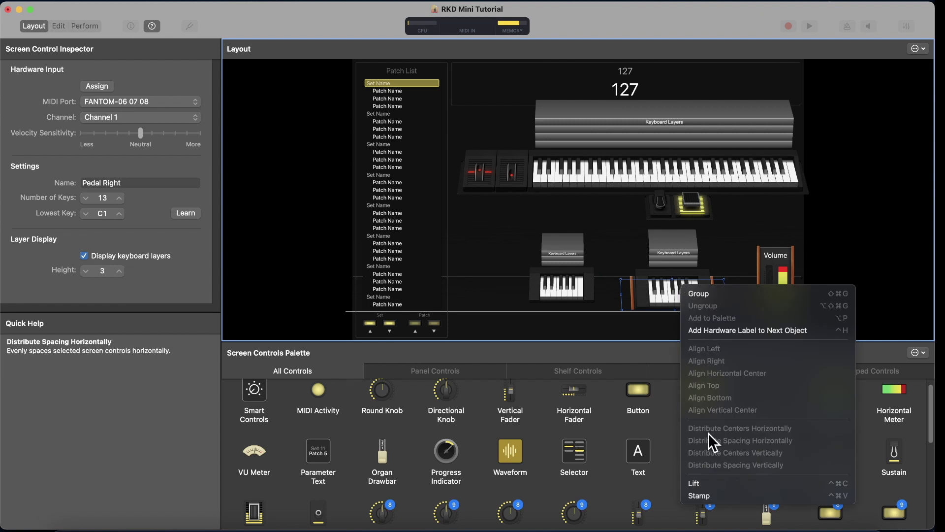
pyautogui.click(696, 479)
pyautogui.click(553, 280)
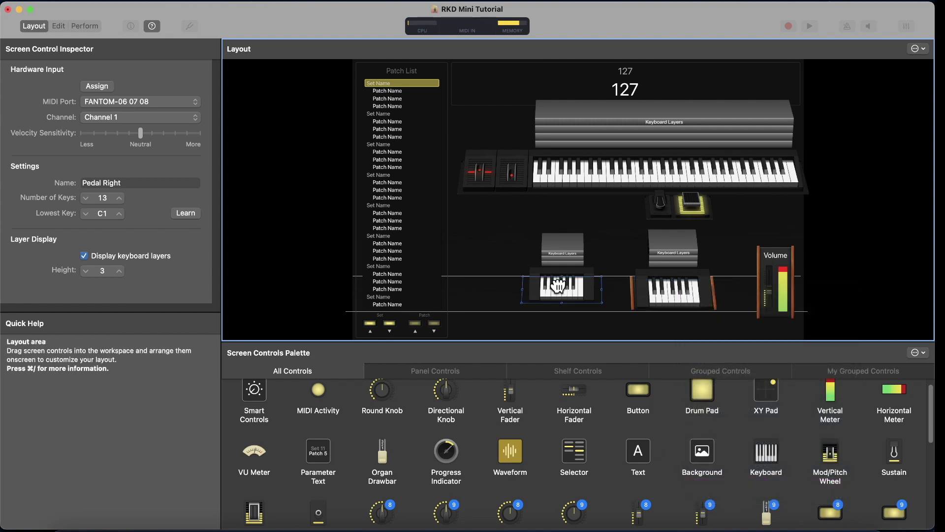
pyautogui.rightClick(560, 284)
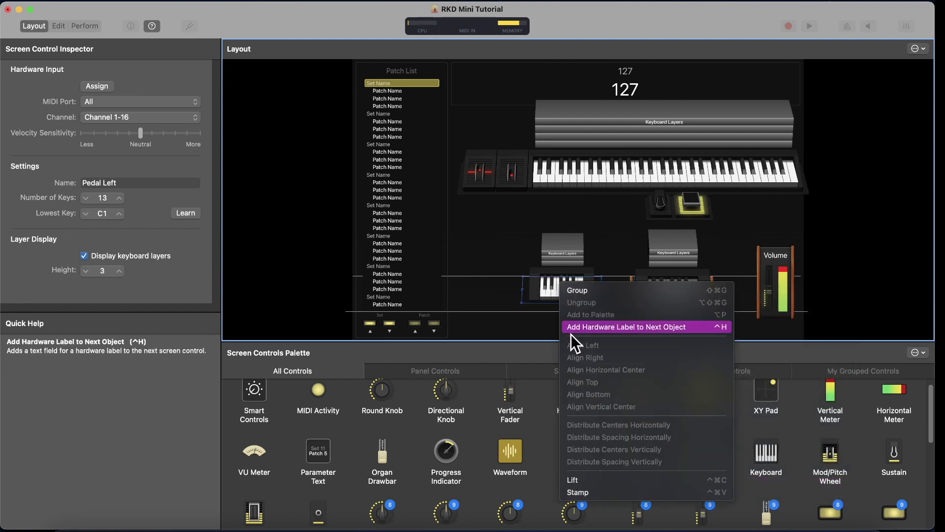
pyautogui.click(583, 489)
pyautogui.moveTo(571, 283); pyautogui.dragTo(578, 294)
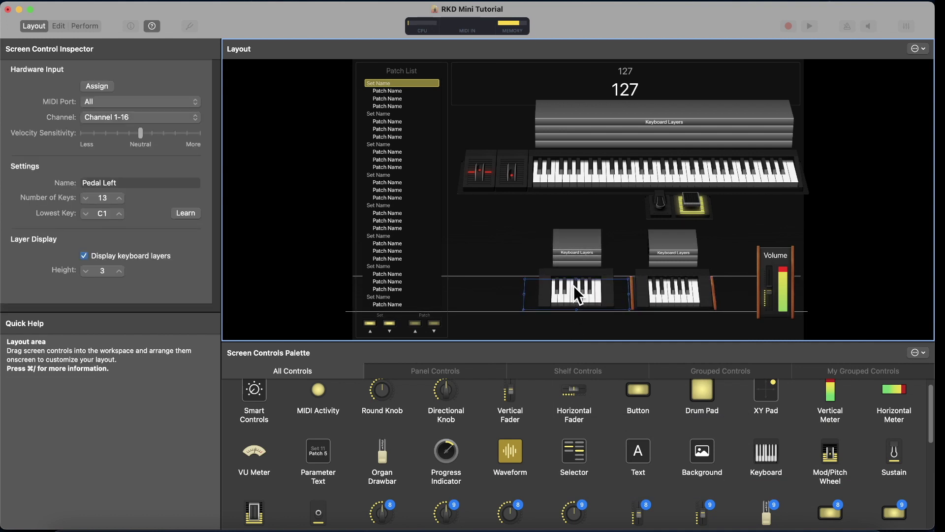
pyautogui.click(498, 239)
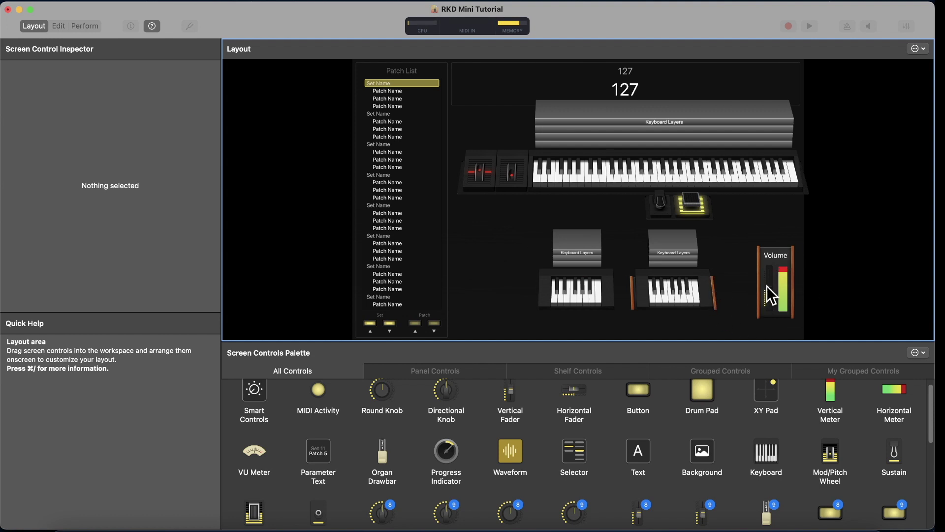
# Step: Try adding a Background control beside the Pedal Left keyboard, view its panel styles, and remove it
pyautogui.scroll(-8, 654, 468)
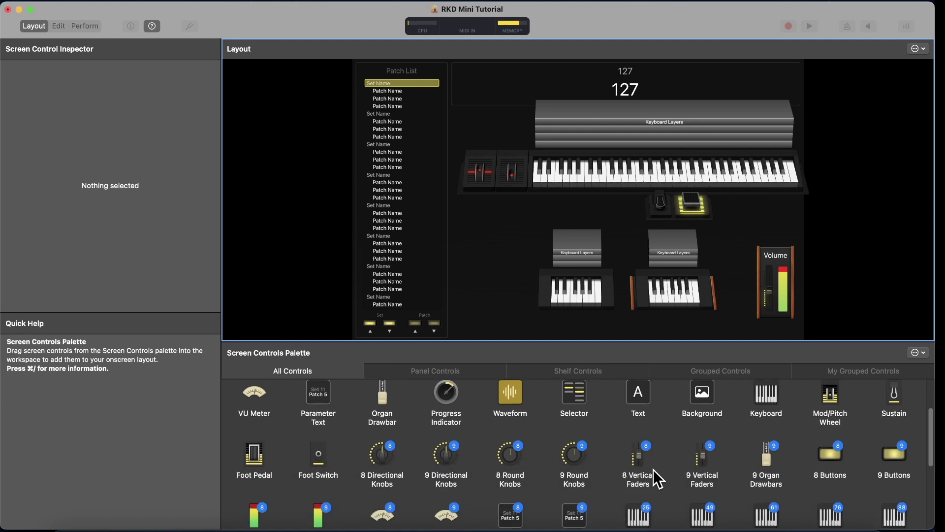
pyautogui.scroll(8, 653, 477)
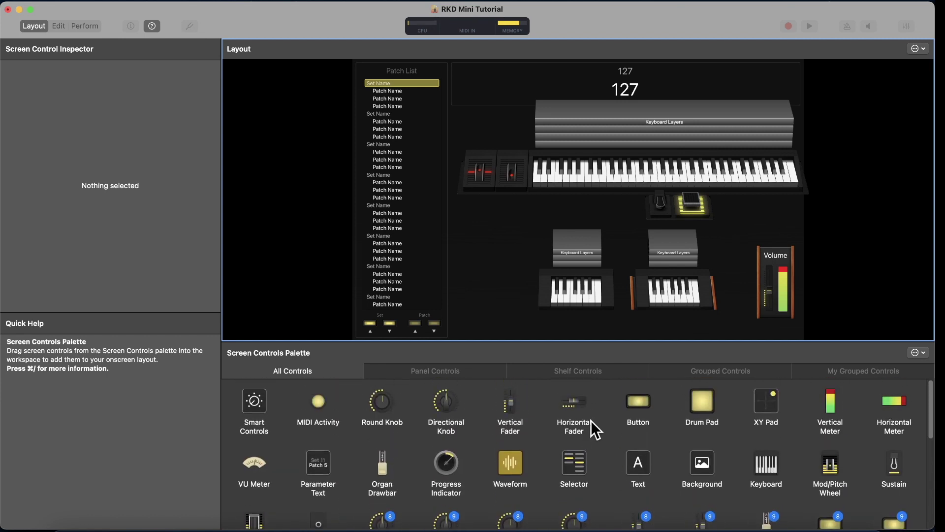
pyautogui.scroll(-2, 591, 422)
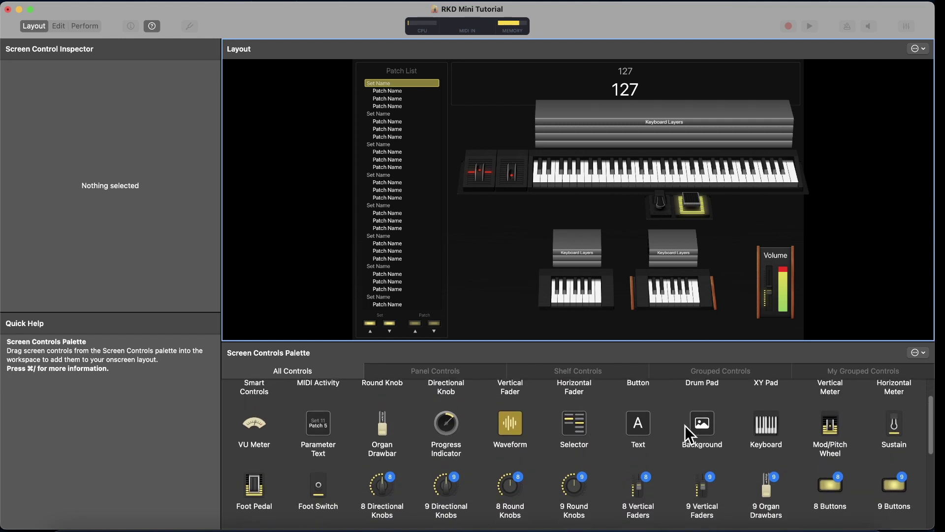
pyautogui.moveTo(702, 421); pyautogui.dragTo(506, 263)
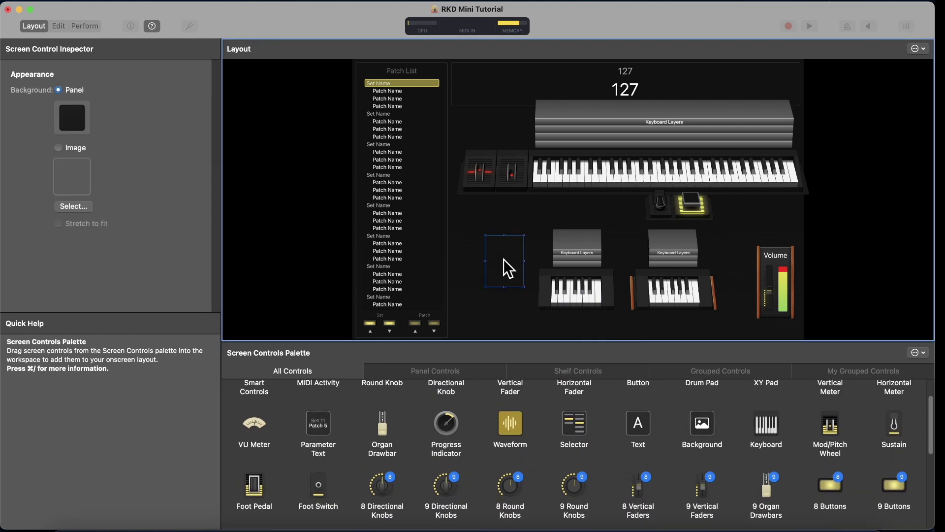
pyautogui.click(72, 121)
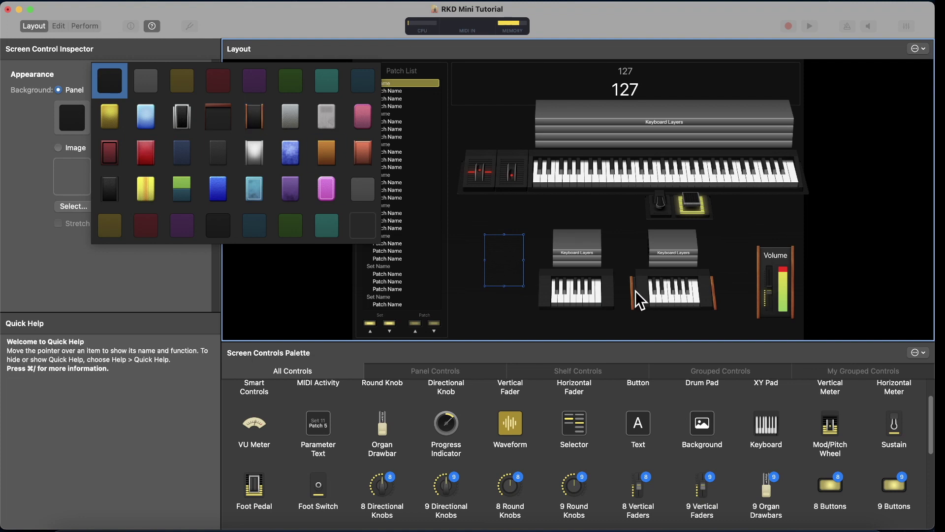
pyautogui.click(513, 290)
pyautogui.click(512, 268)
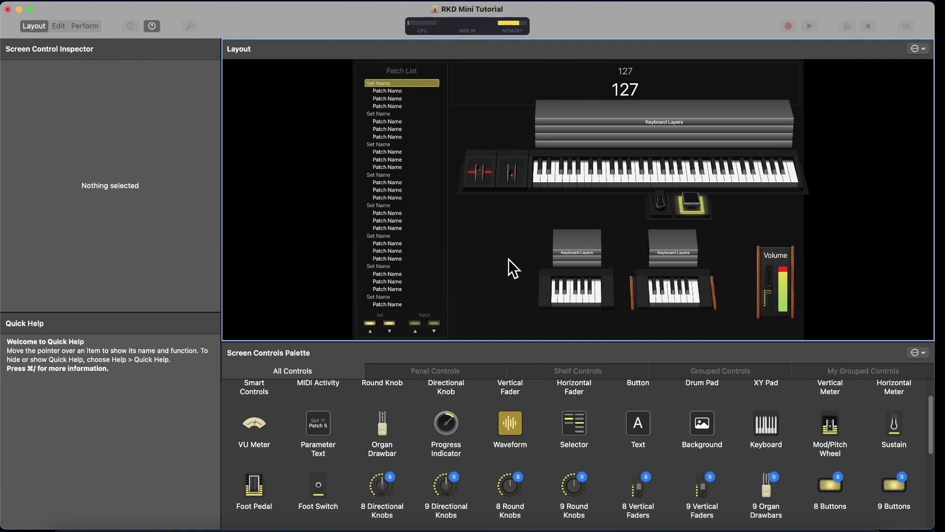
# Step: Move the Pedal Left keyboard slightly away from Pedal Right and assign it to the FANTOM-06 07 08 port on Channel 1
pyautogui.moveTo(569, 296)
pyautogui.mouseDown()
pyautogui.moveTo(566, 281)
pyautogui.moveTo(593, 289)
pyautogui.moveTo(569, 299)
pyautogui.mouseUp()
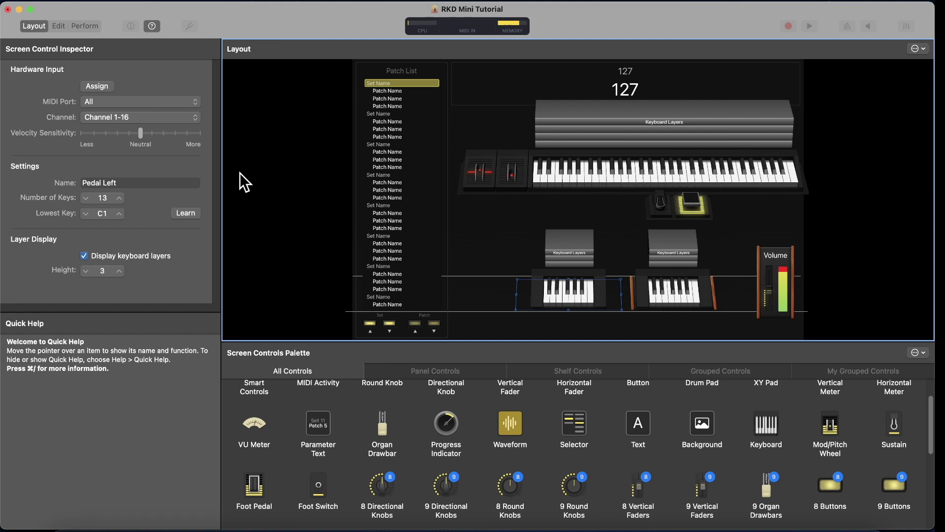
pyautogui.click(109, 90)
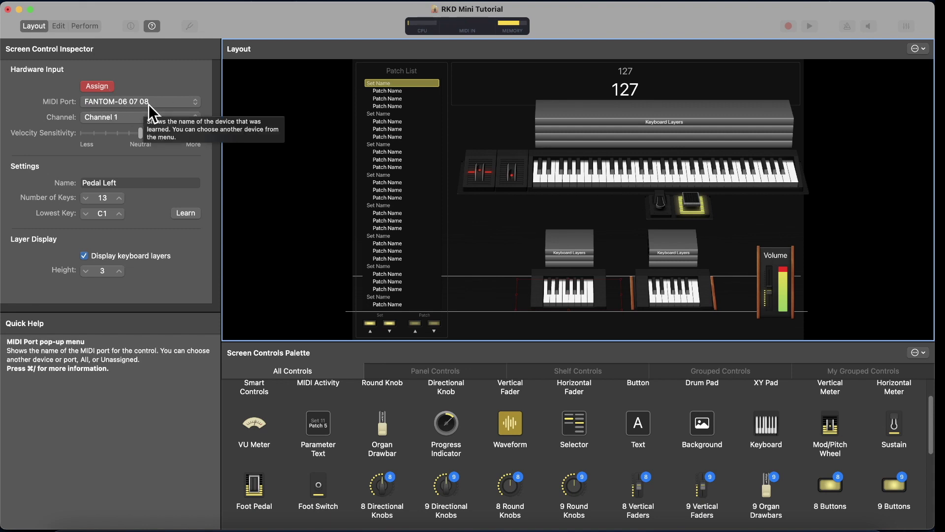
pyautogui.click(129, 99)
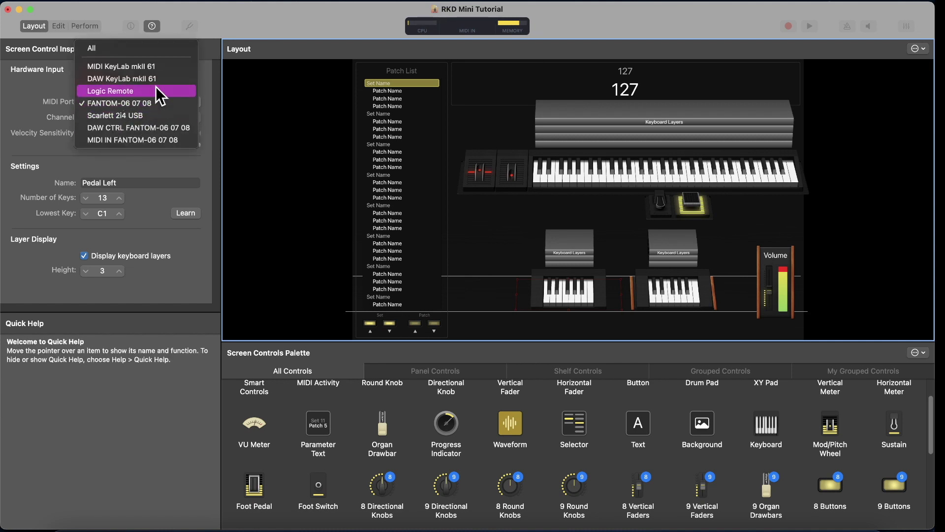
pyautogui.click(148, 104)
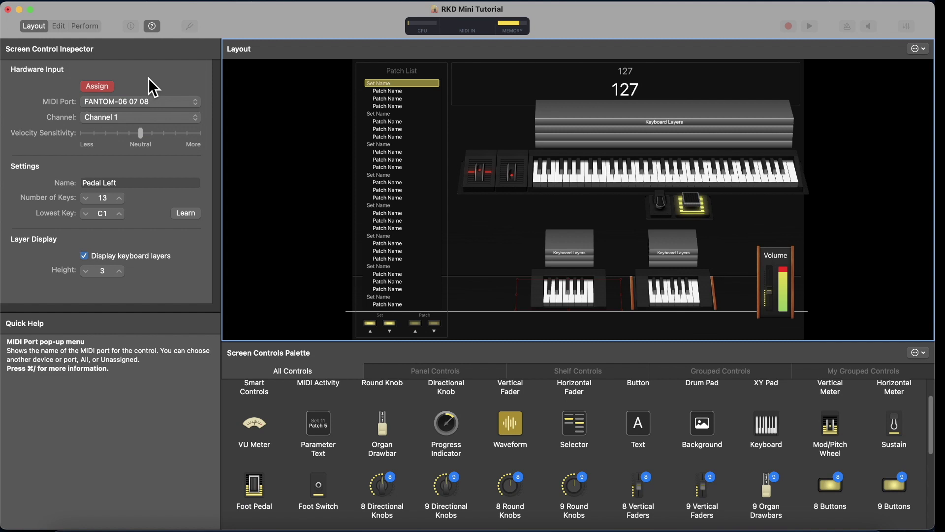
pyautogui.click(107, 89)
pyautogui.click(108, 91)
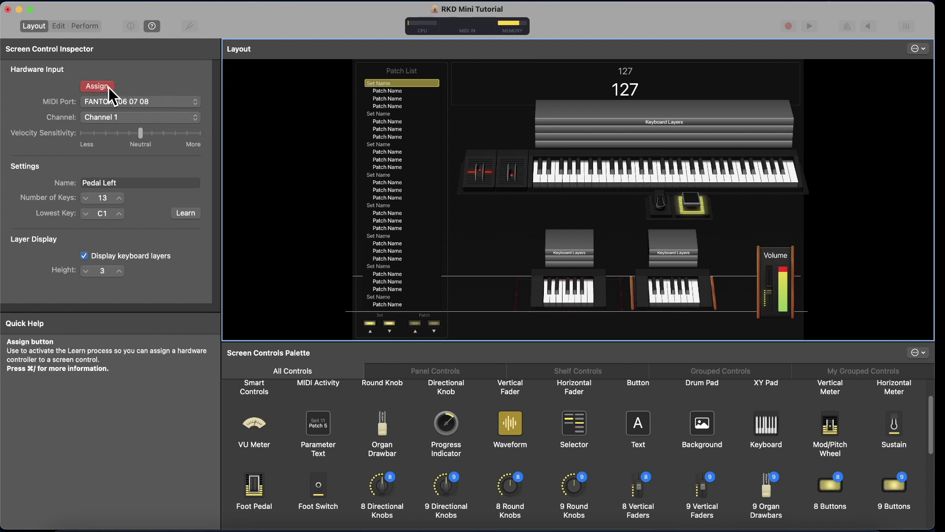
pyautogui.click(110, 91)
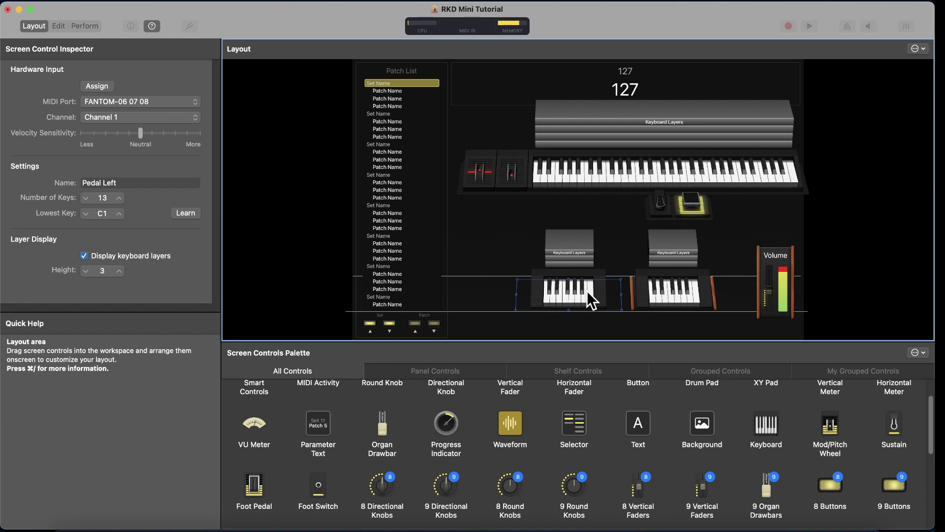
pyautogui.click(502, 239)
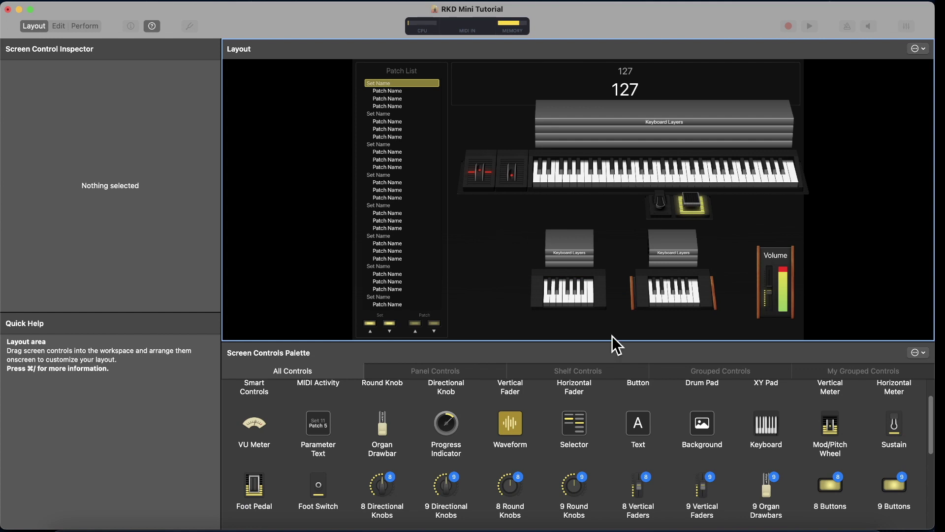
# Step: Add three drum pads side by side below the main keyboard and enlarge the layout workspace
pyautogui.scroll(2, 604, 462)
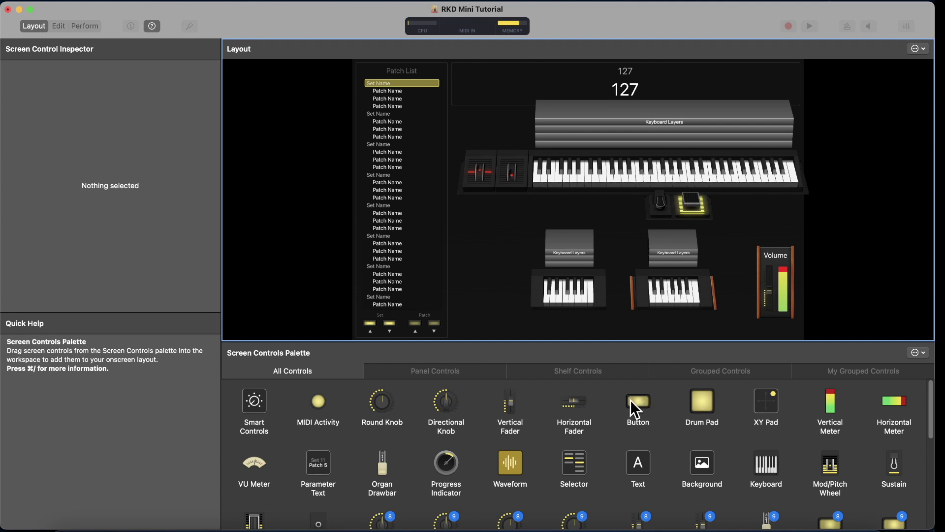
pyautogui.moveTo(699, 403); pyautogui.dragTo(496, 233)
pyautogui.moveTo(707, 406); pyautogui.dragTo(536, 224)
pyautogui.moveTo(702, 400); pyautogui.dragTo(584, 230)
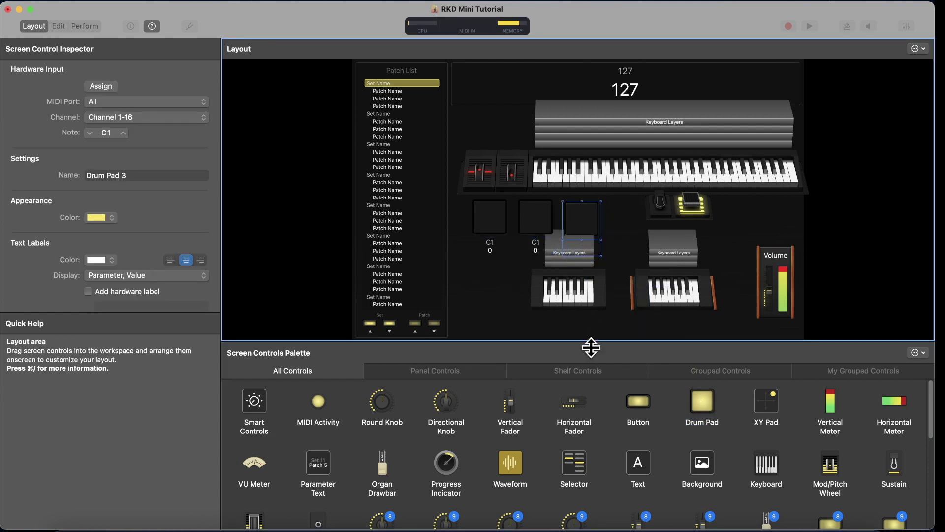
pyautogui.moveTo(592, 342); pyautogui.dragTo(589, 437)
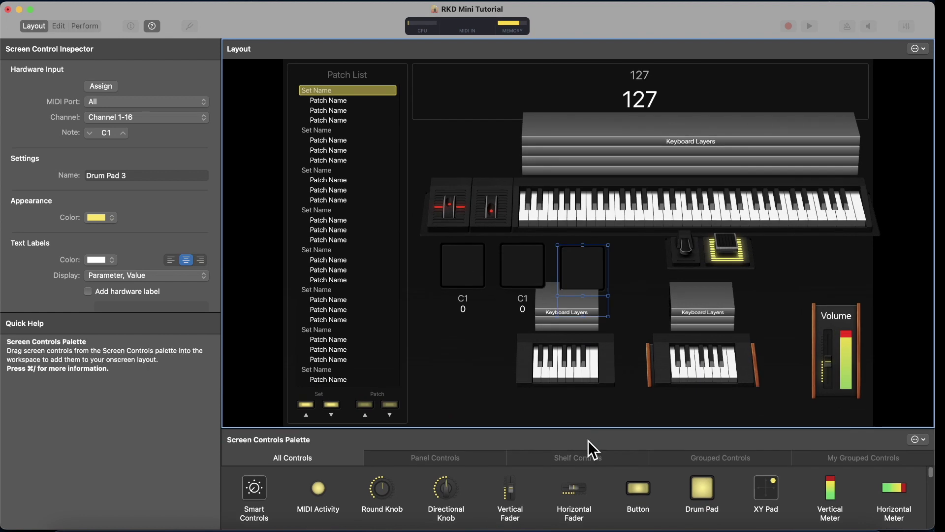
# Step: Shrink Drum Pad 1 to a small square and set its text label display to Nothing
pyautogui.click(466, 276)
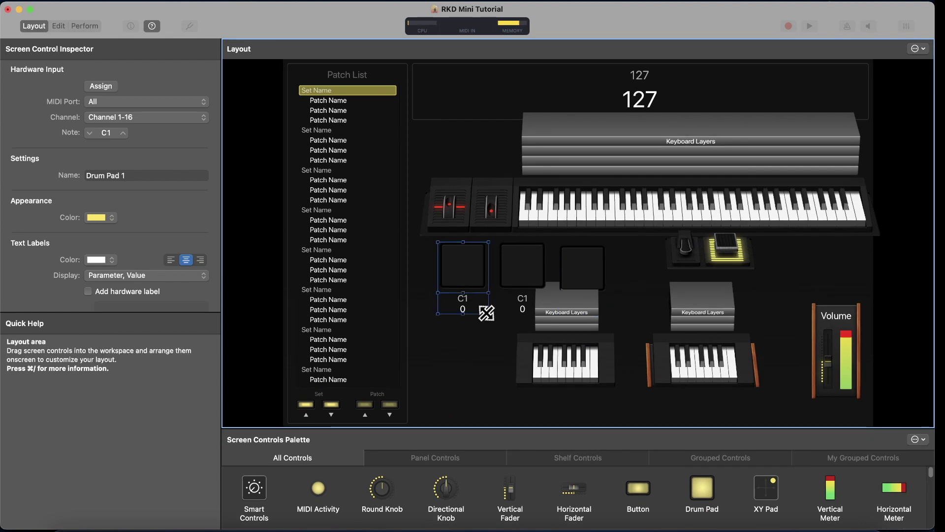
pyautogui.moveTo(487, 314); pyautogui.dragTo(462, 278)
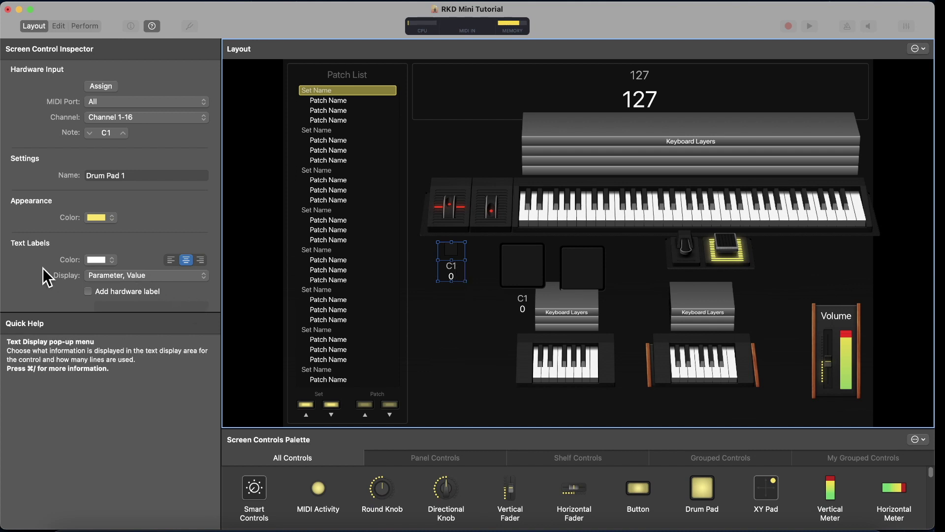
pyautogui.click(127, 276)
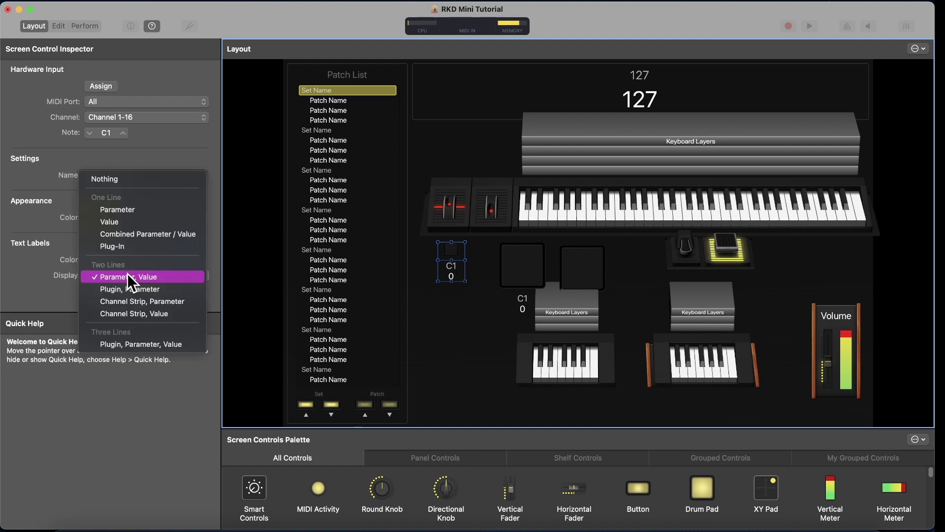
pyautogui.click(115, 178)
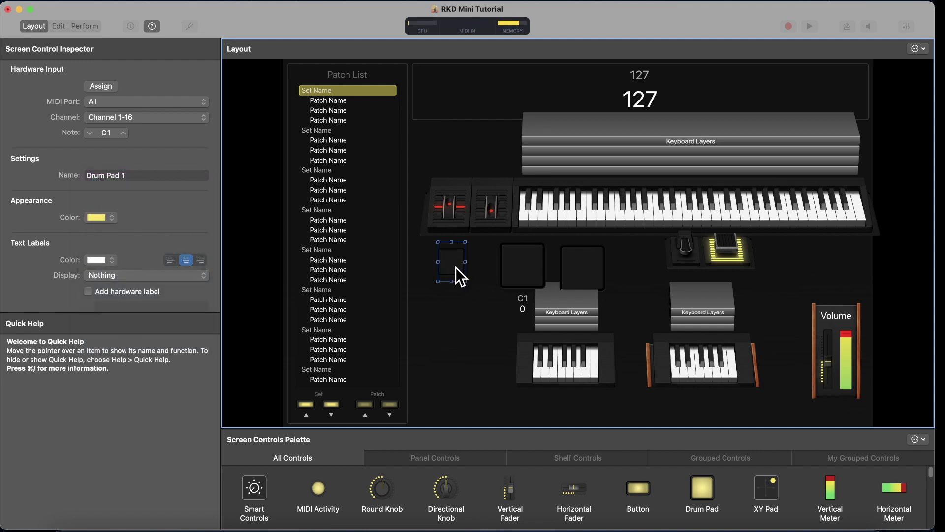
pyautogui.moveTo(463, 279); pyautogui.dragTo(454, 266)
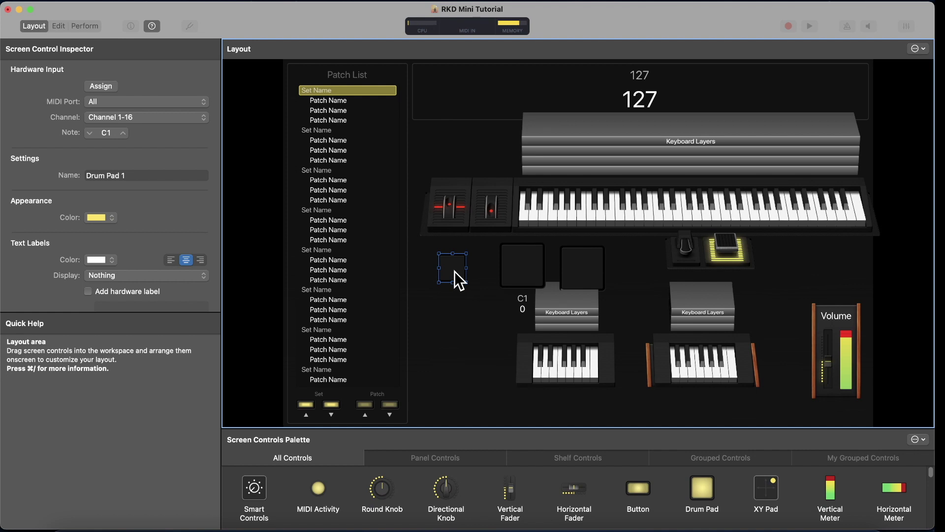
# Step: Set the color of Drum Pad 1 to red
pyautogui.click(107, 216)
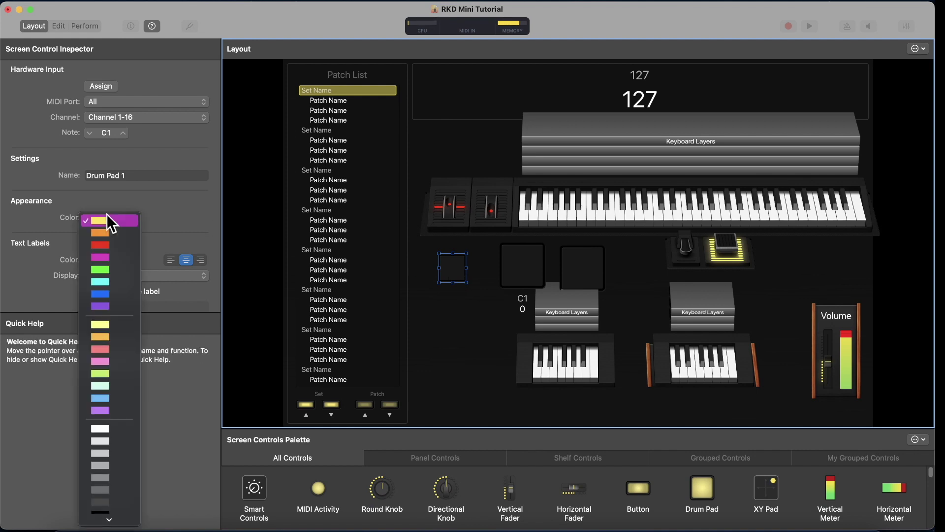
pyautogui.click(181, 204)
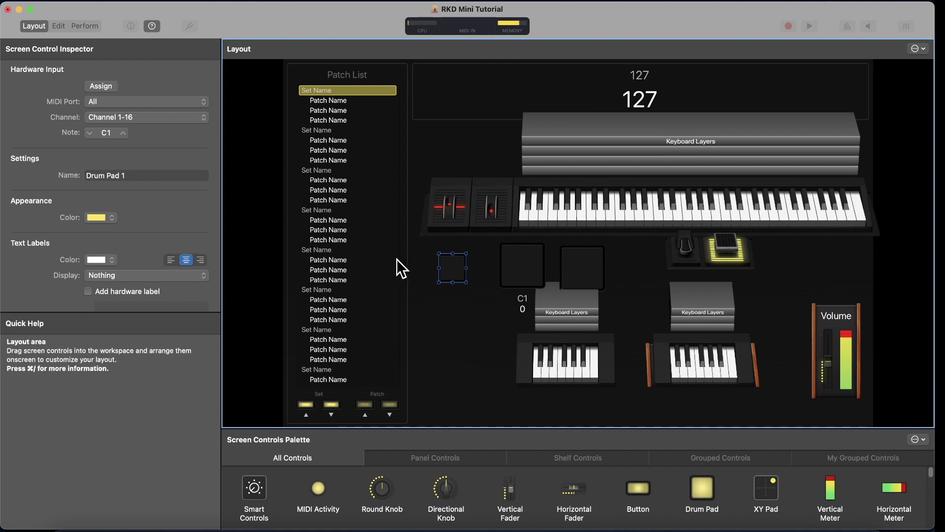
pyautogui.click(107, 215)
pyautogui.click(114, 241)
# Step: Lift the format from Drum Pad 1, stamp it onto Drum Pad 2, and place Drum Pad 2 directly beside Drum Pad 1
pyautogui.moveTo(516, 266); pyautogui.dragTo(501, 267)
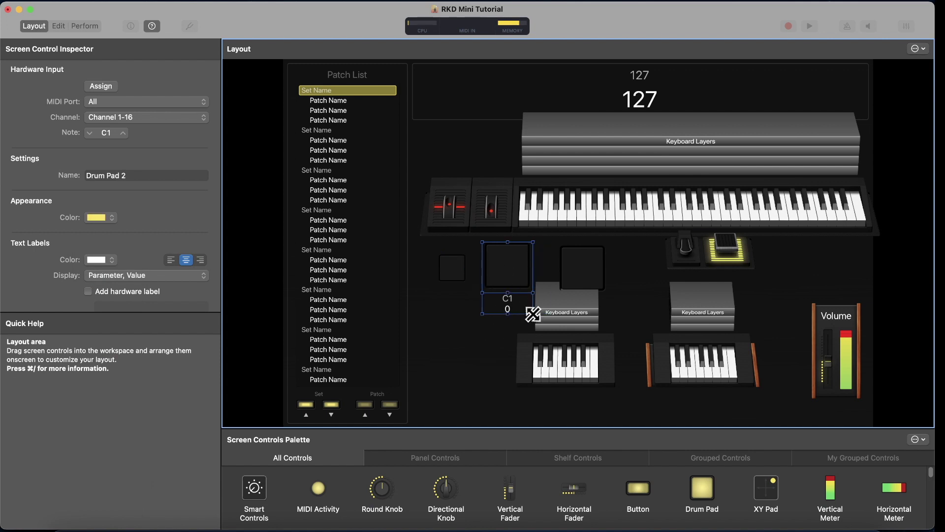
pyautogui.click(591, 277)
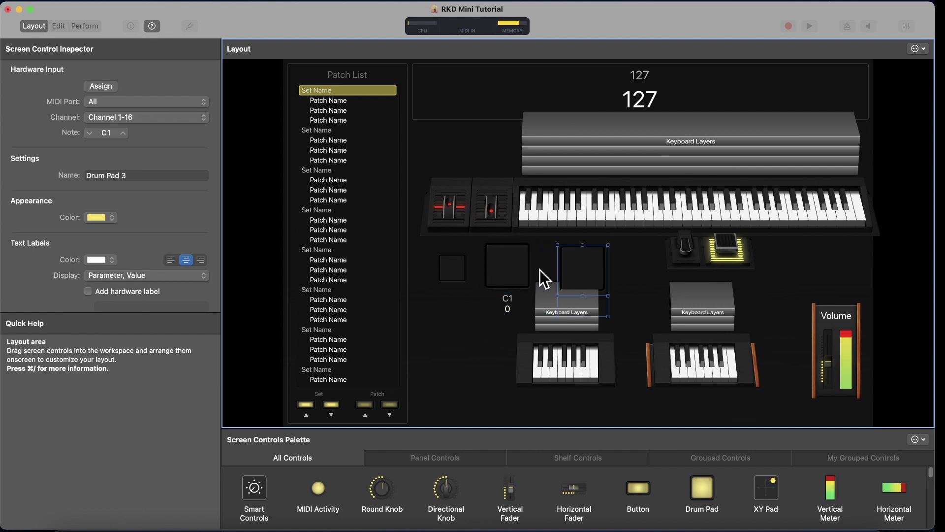
pyautogui.click(453, 268)
pyautogui.rightClick(454, 267)
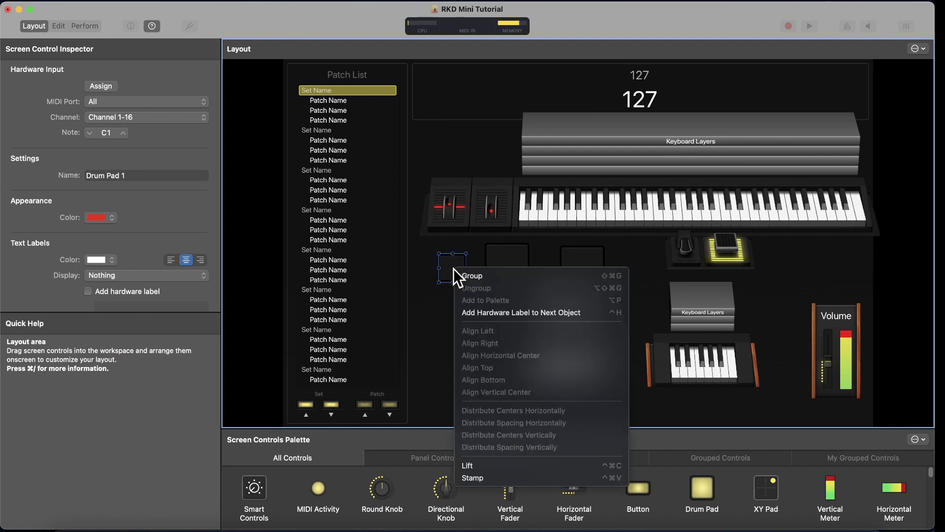
pyautogui.click(483, 463)
pyautogui.click(502, 269)
pyautogui.rightClick(502, 268)
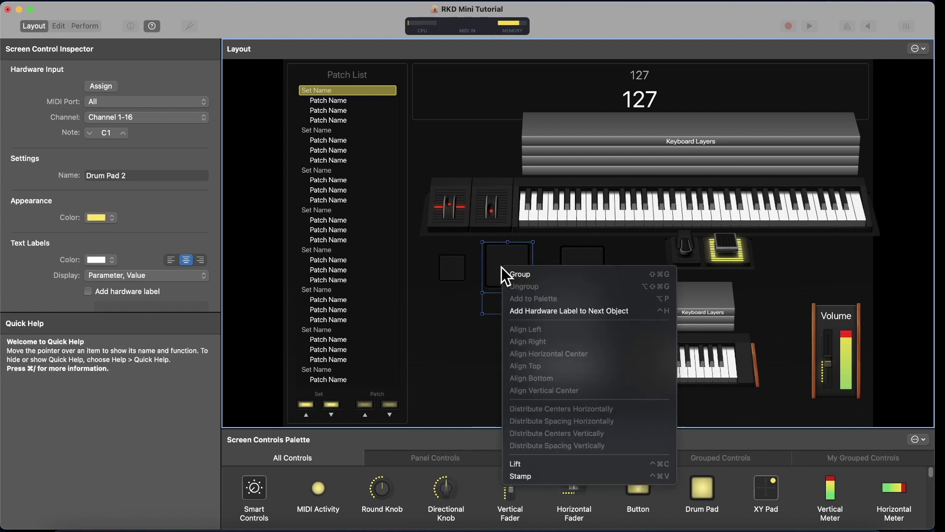
pyautogui.click(528, 476)
pyautogui.click(492, 320)
pyautogui.moveTo(496, 297); pyautogui.dragTo(481, 263)
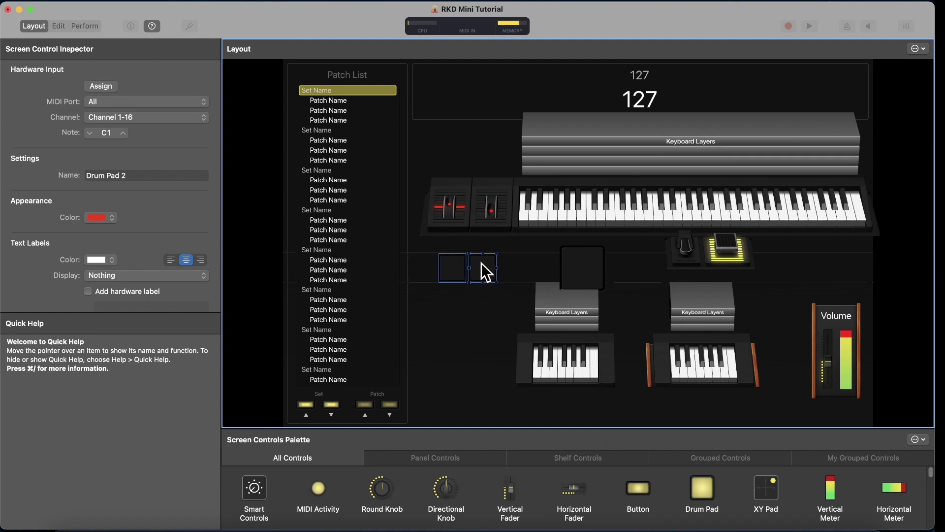
# Step: Stamp the Drum Pad 1 format onto Drum Pad 3
pyautogui.click(585, 262)
pyautogui.rightClick(579, 269)
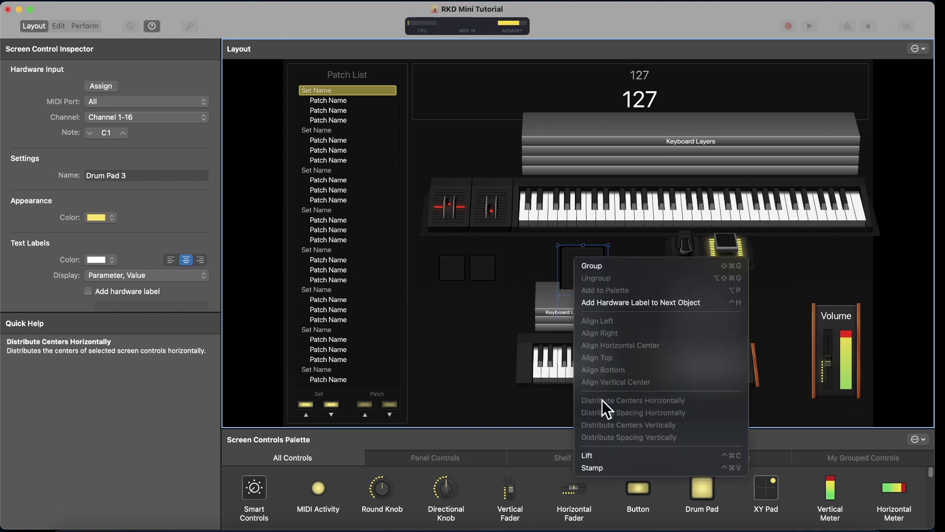
pyautogui.click(593, 455)
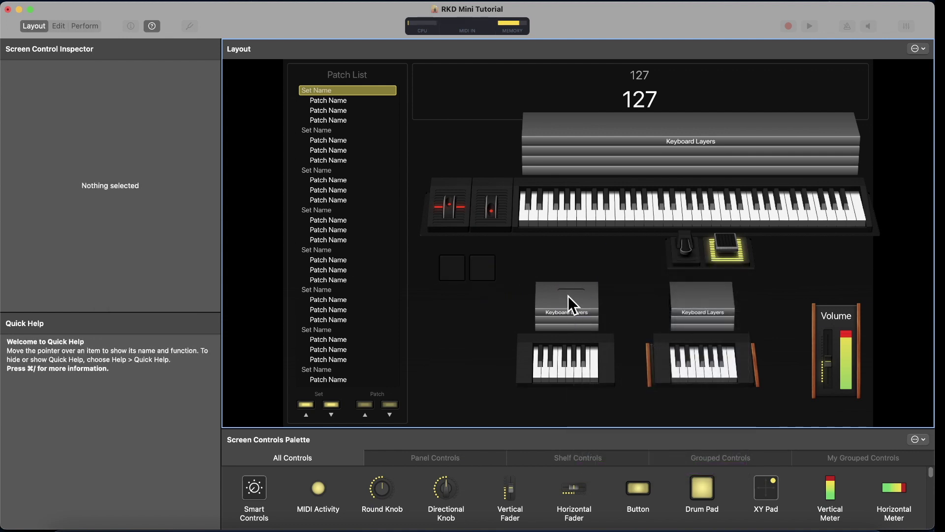
# Step: Line up the three drum pads side by side below the wheels, shifting the first pedal keyboard toward the second one
pyautogui.moveTo(574, 353); pyautogui.dragTo(521, 353)
pyautogui.moveTo(575, 308); pyautogui.dragTo(533, 279)
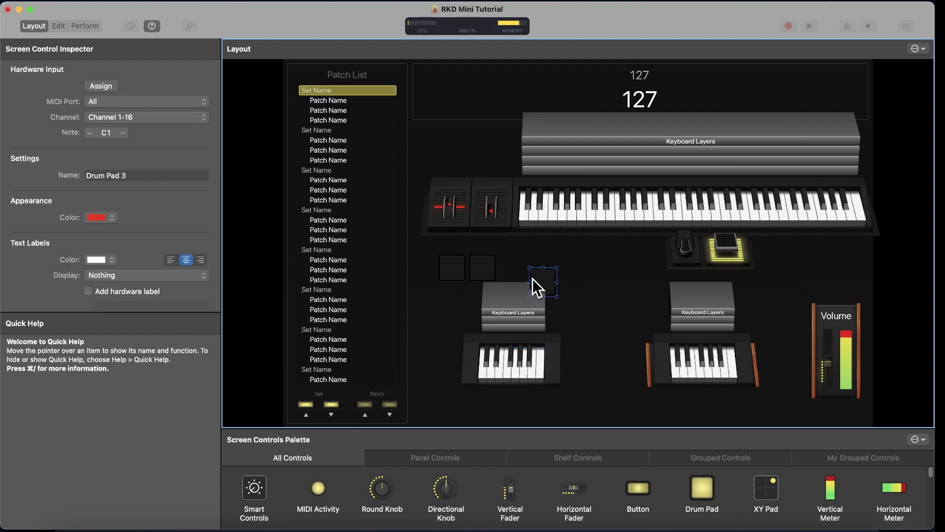
pyautogui.moveTo(513, 362); pyautogui.dragTo(590, 362)
pyautogui.click(456, 269)
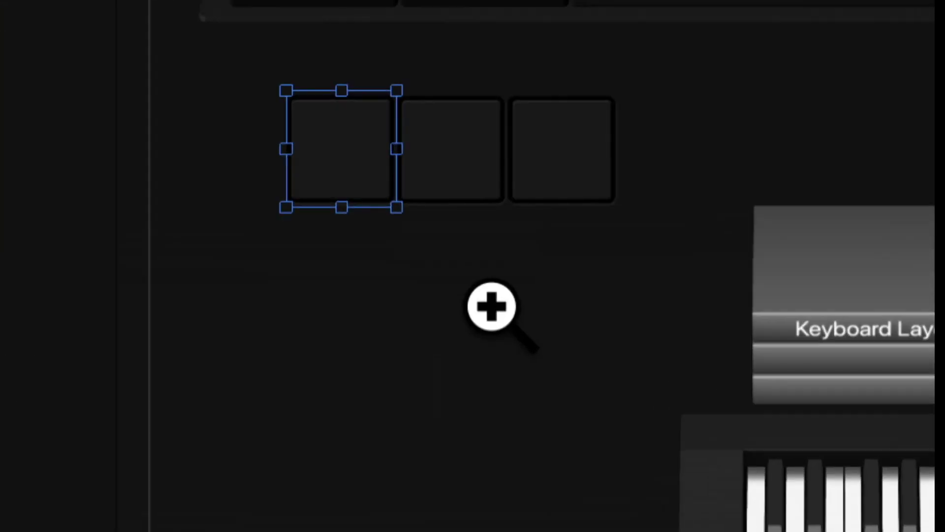
pyautogui.click(480, 176)
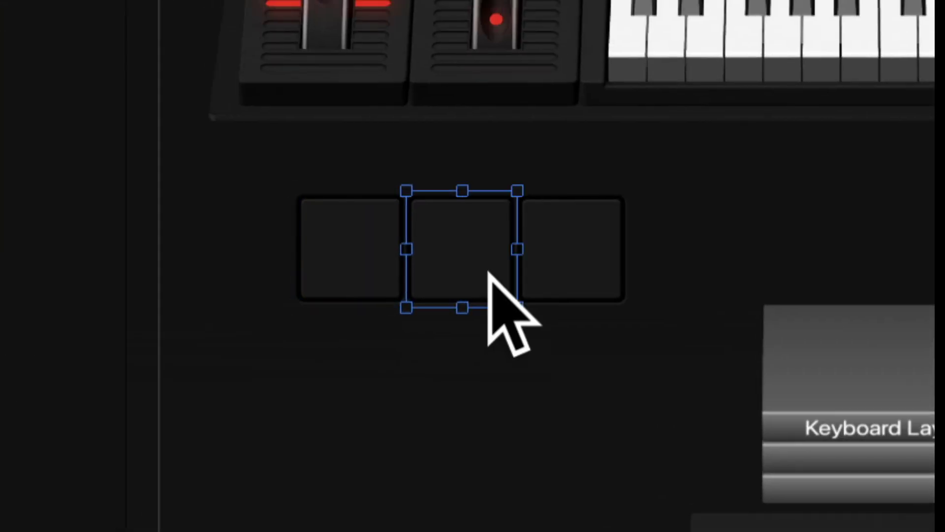
pyautogui.click(479, 246)
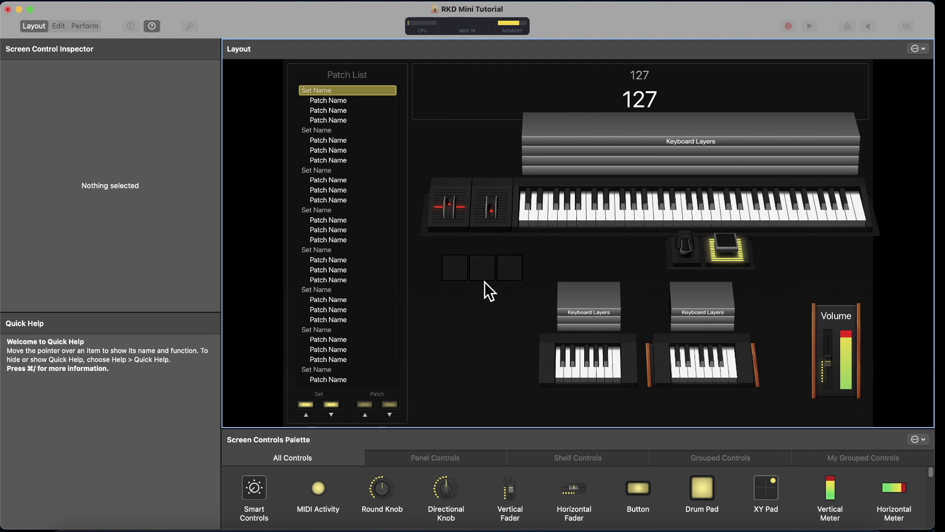
# Step: Try to assign hardware input to the three drum pads with the Learn process
pyautogui.click(511, 284)
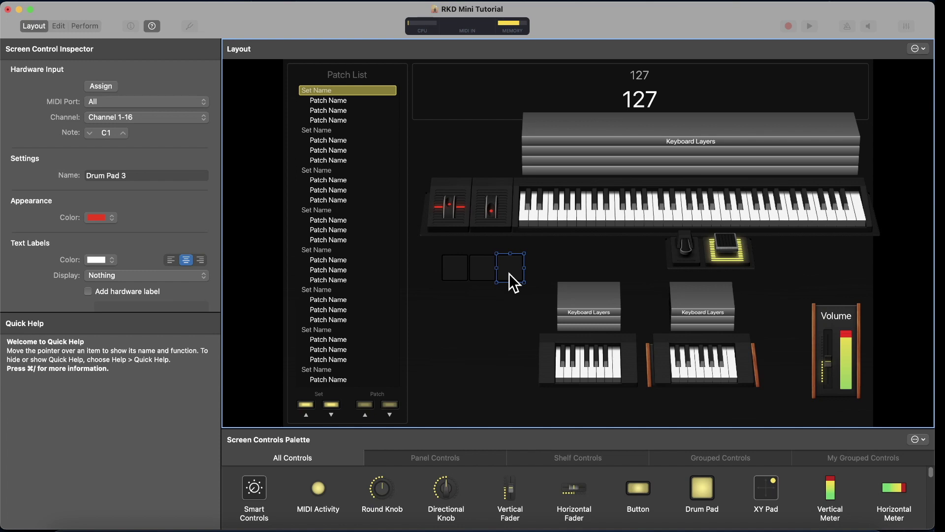
pyautogui.click(101, 86)
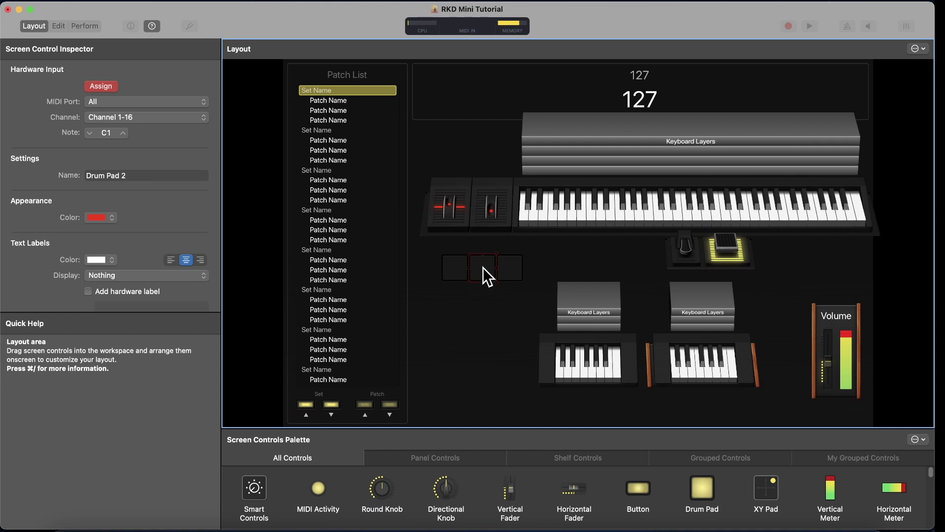
pyautogui.click(455, 269)
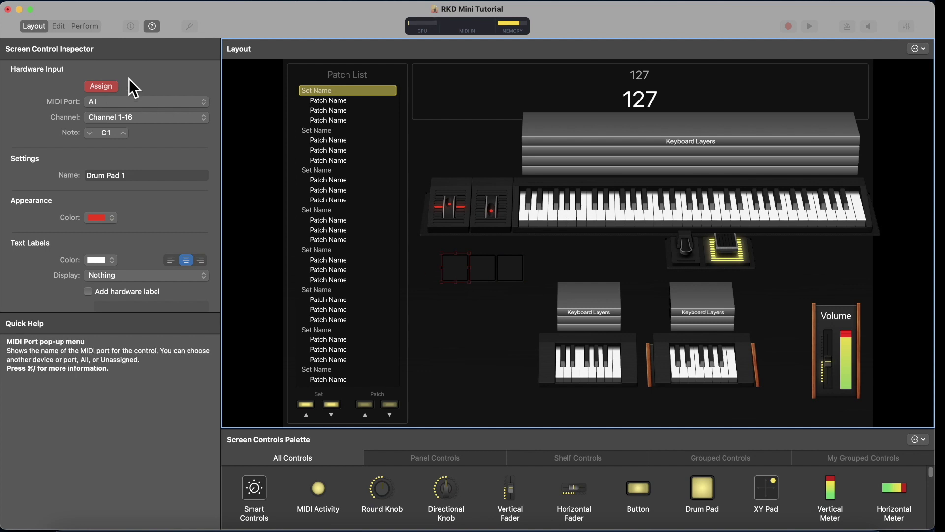
pyautogui.click(110, 86)
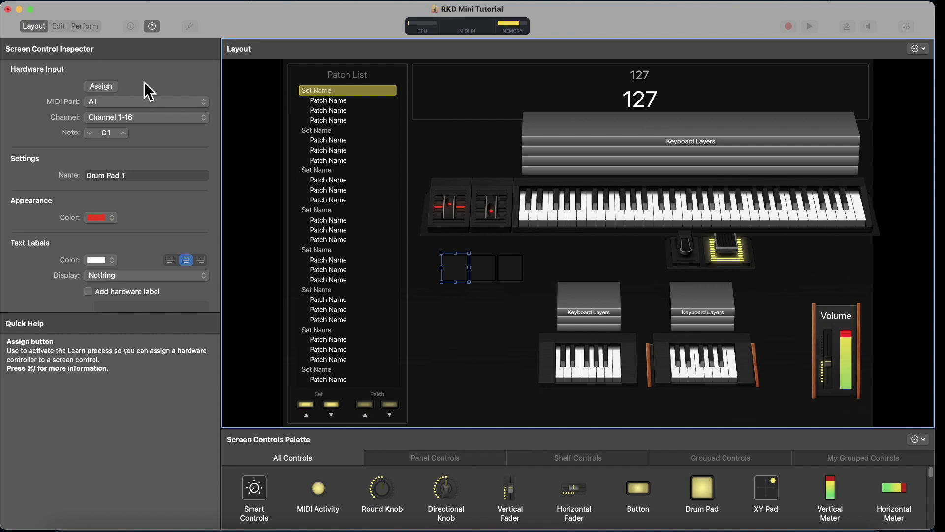
# Step: Review the MIDI port options for Drum Pad 1 and the hardware input settings of the other drum pads
pyautogui.click(111, 101)
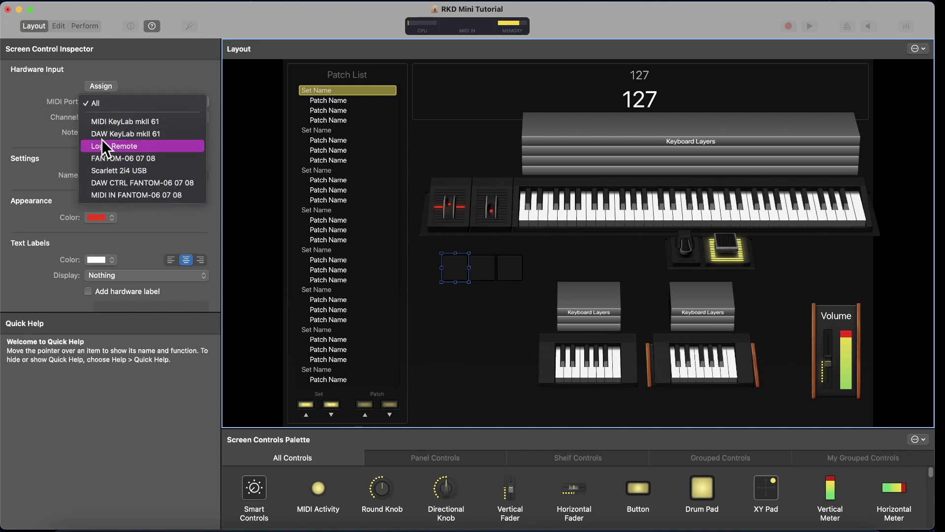
pyautogui.click(127, 80)
pyautogui.click(481, 269)
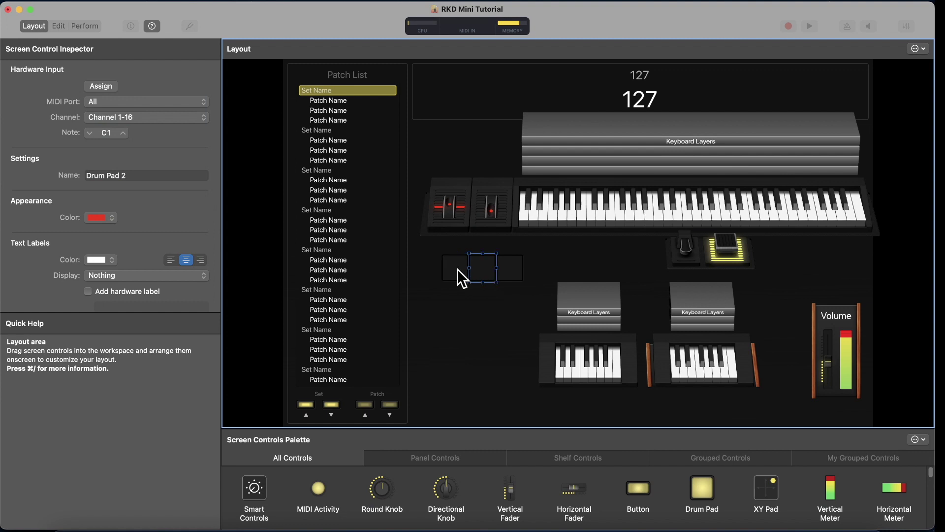
pyautogui.click(457, 269)
pyautogui.click(517, 270)
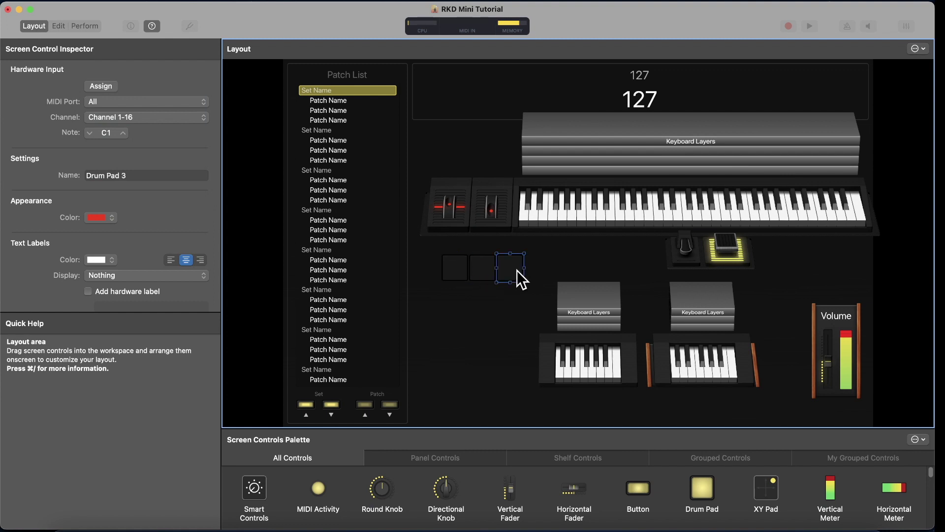
pyautogui.click(483, 267)
pyautogui.click(478, 279)
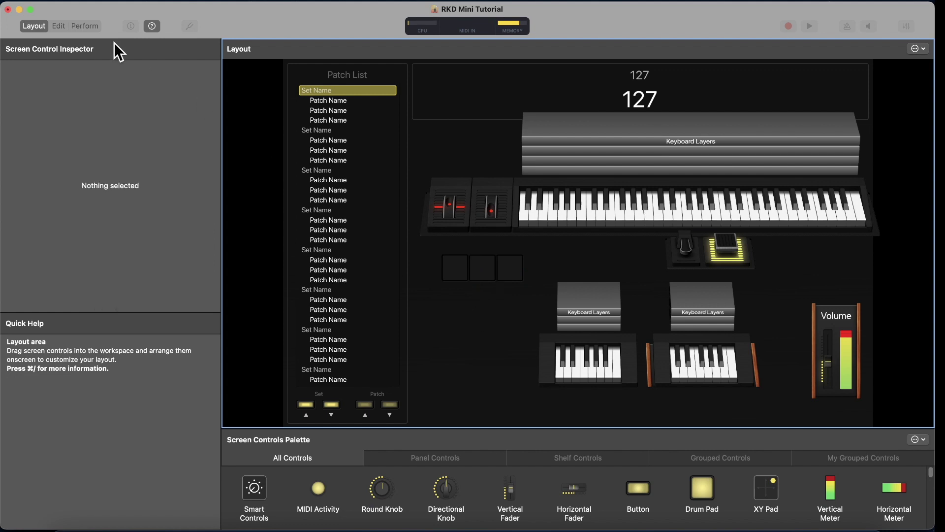
# Step: Switch to Edit mode and select the RKD Mini Tutorial concert level above the Signals and Moving Pictures sets
pyautogui.click(59, 24)
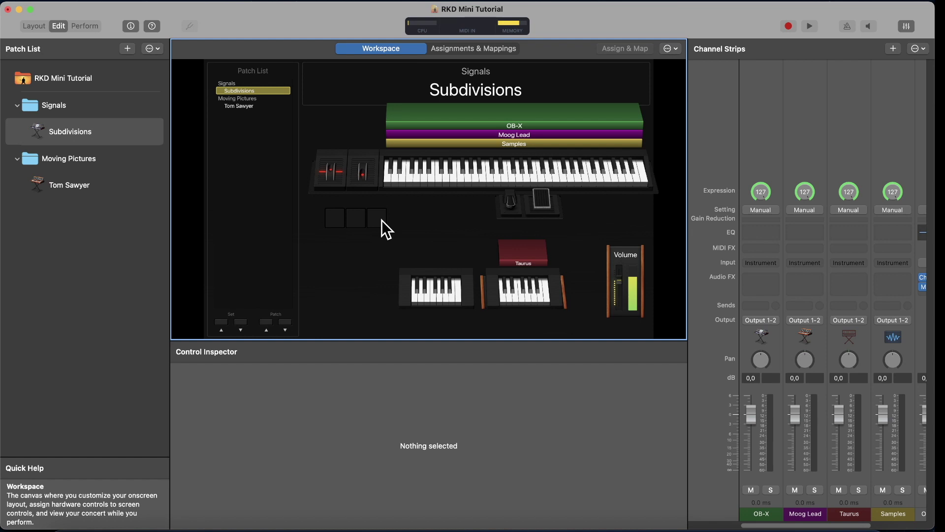
pyautogui.click(81, 186)
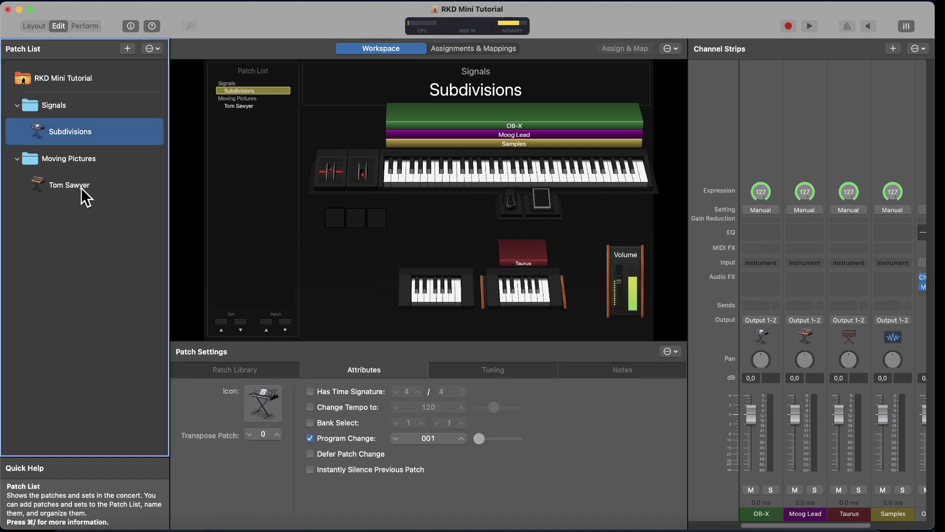
pyautogui.click(380, 217)
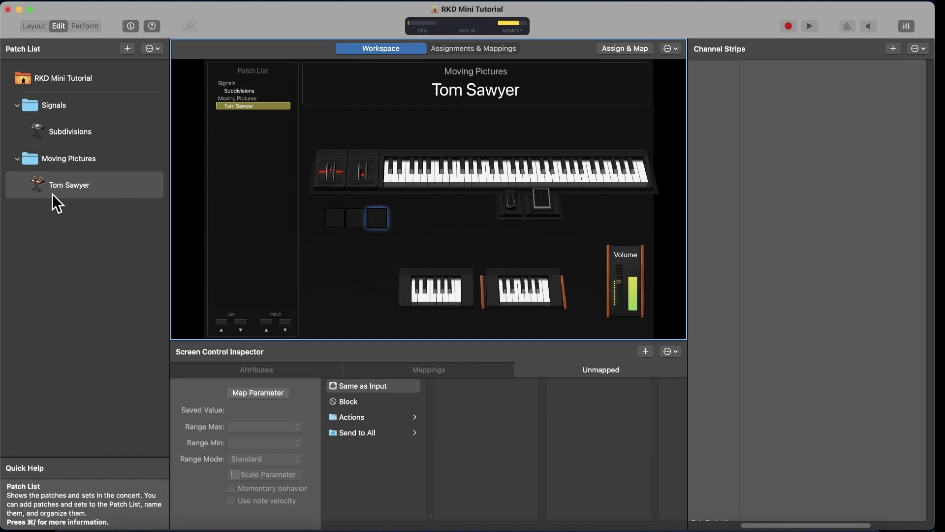
pyautogui.click(66, 77)
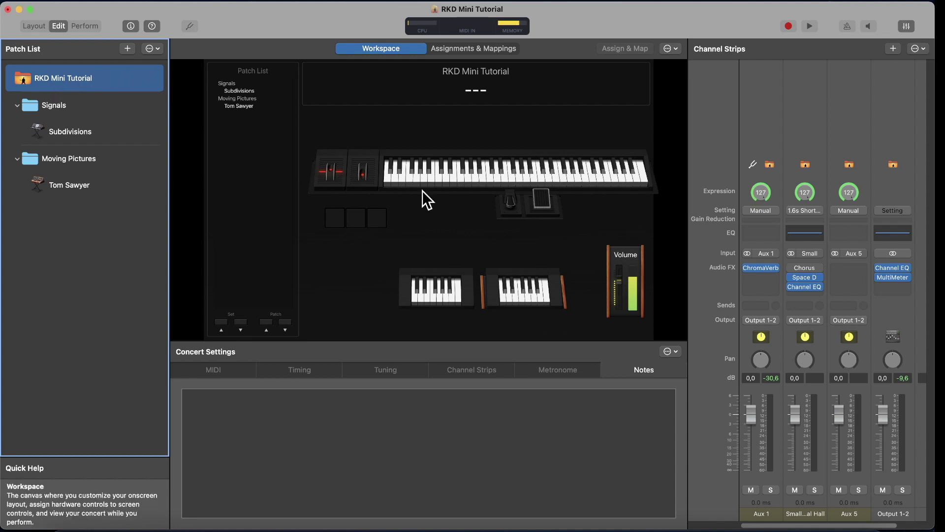
# Step: Select the third drum pad at concert level and examine its attributes, mappings list and parameter mapping options
pyautogui.click(379, 219)
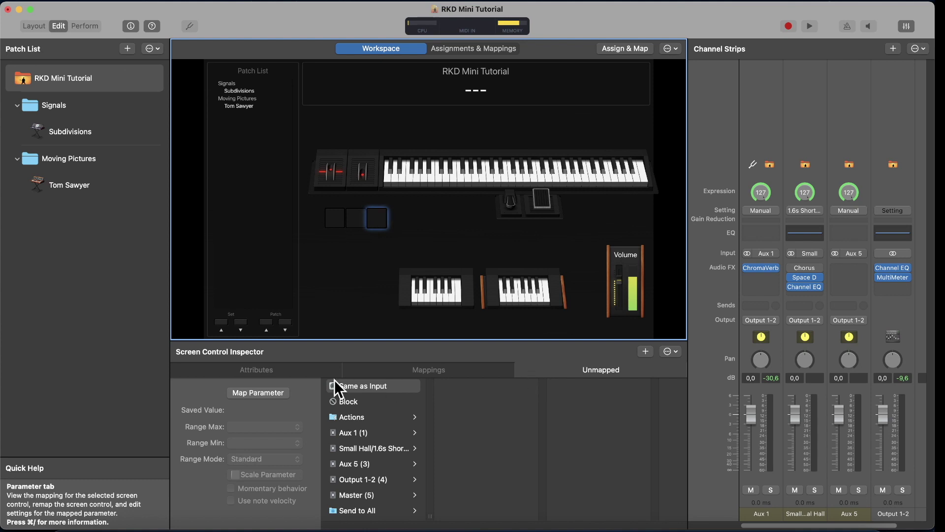
pyautogui.click(303, 370)
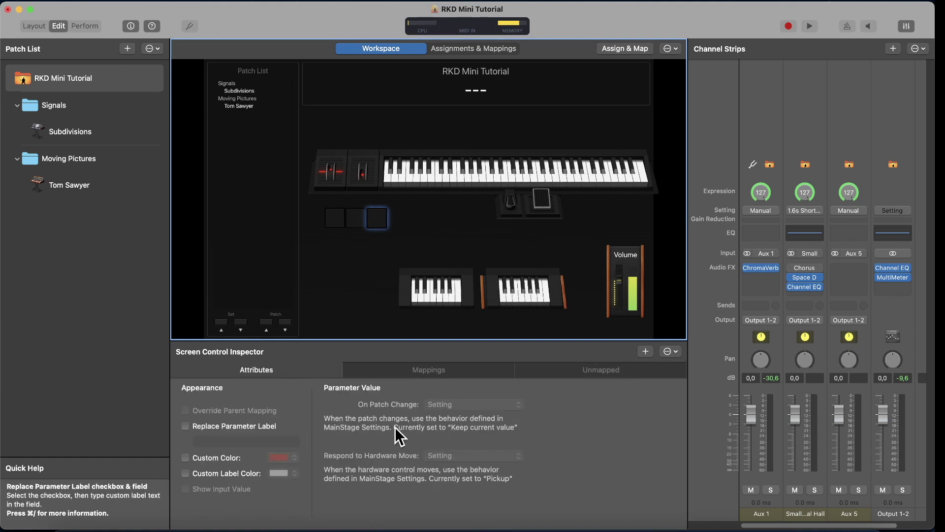
pyautogui.click(418, 372)
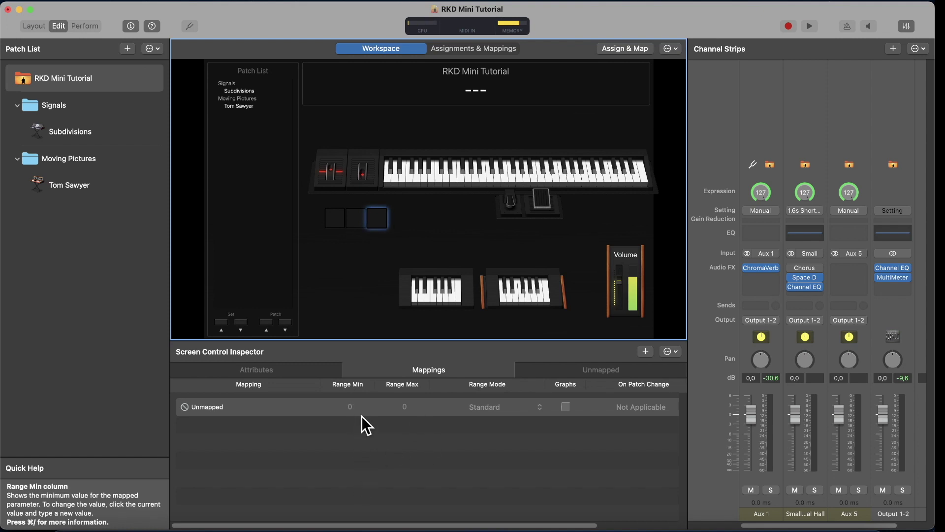
pyautogui.click(579, 369)
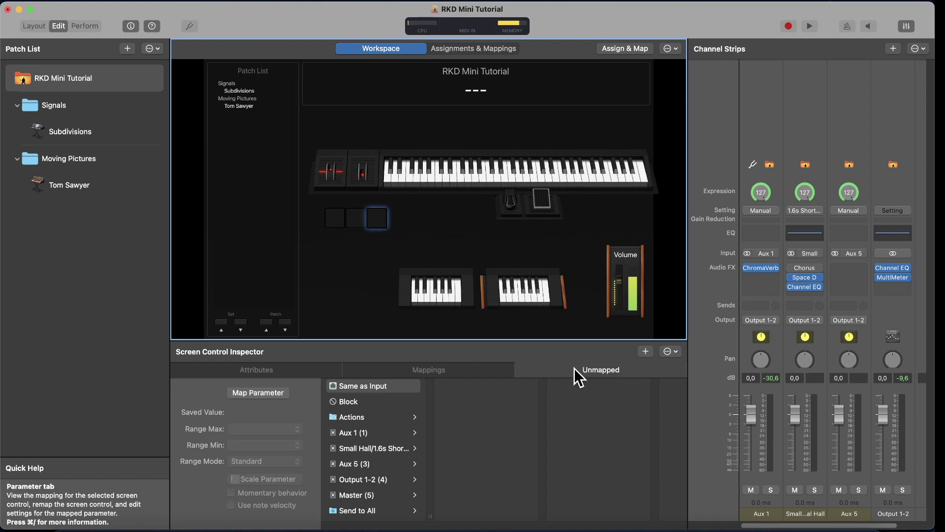
pyautogui.click(646, 351)
pyautogui.click(645, 351)
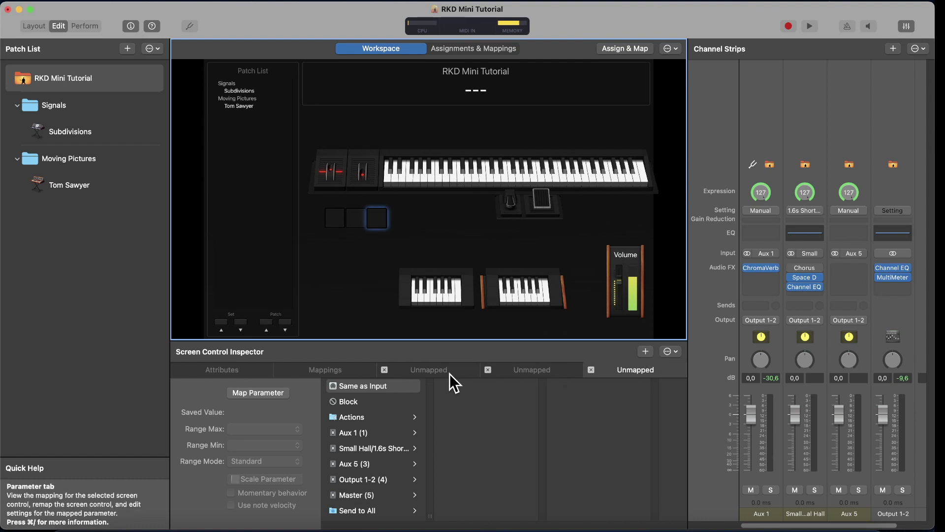
pyautogui.click(591, 370)
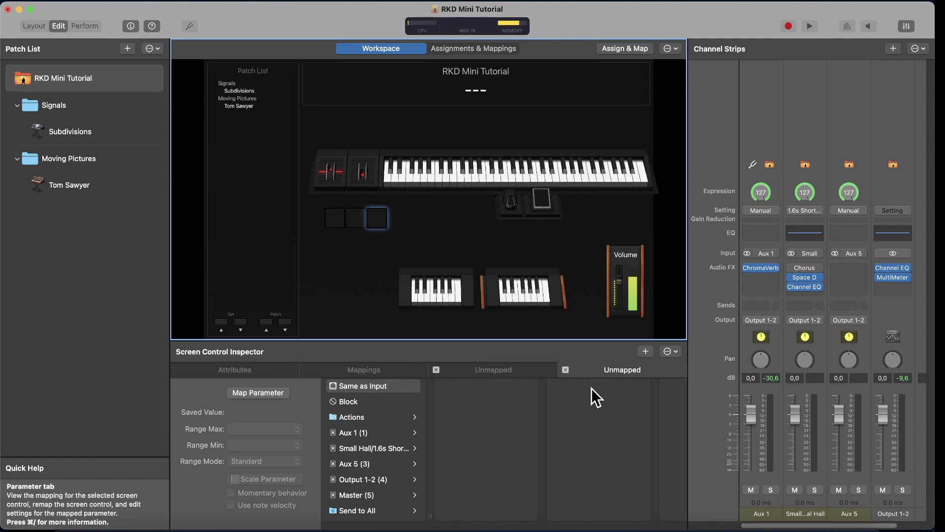
pyautogui.click(565, 369)
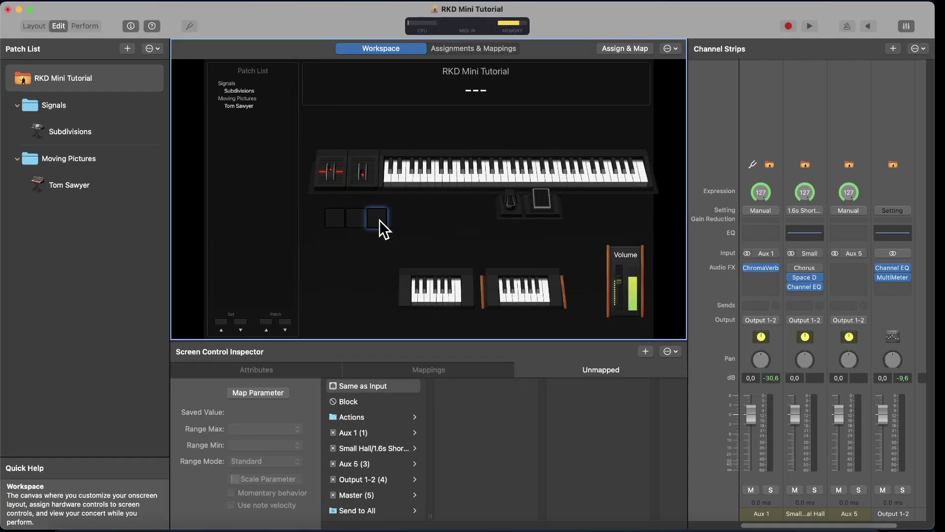
# Step: Map the third drum pad to the Next Patch action at concert level
pyautogui.click(371, 417)
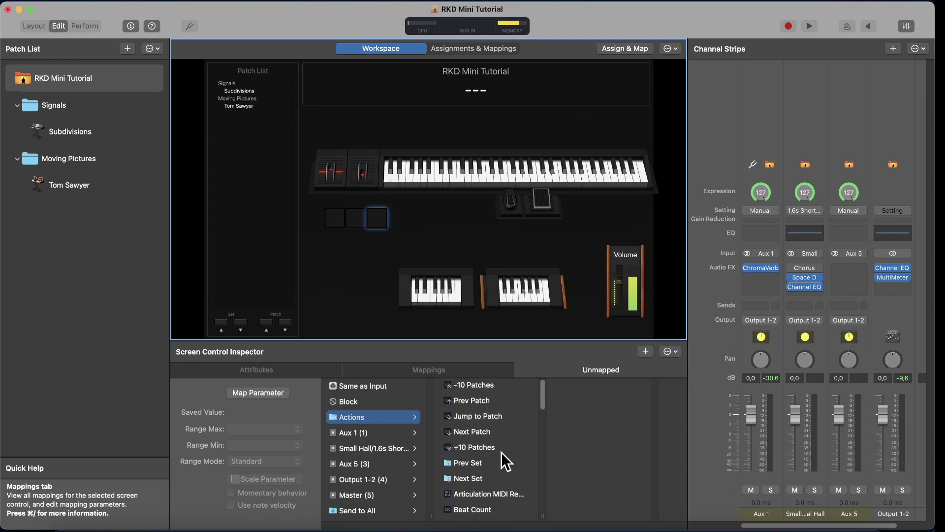
pyautogui.click(480, 432)
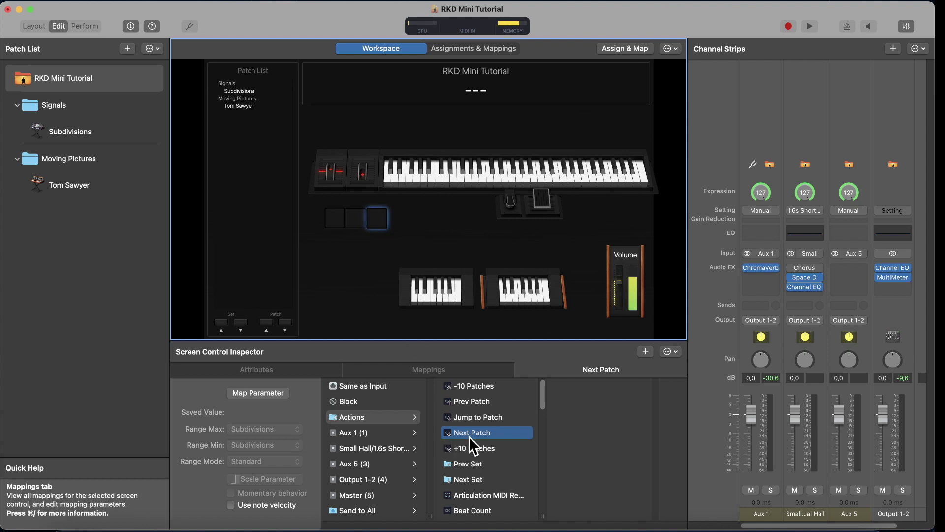
# Step: Map the middle drum pad to the Prev Patch action and deselect it
pyautogui.click(355, 216)
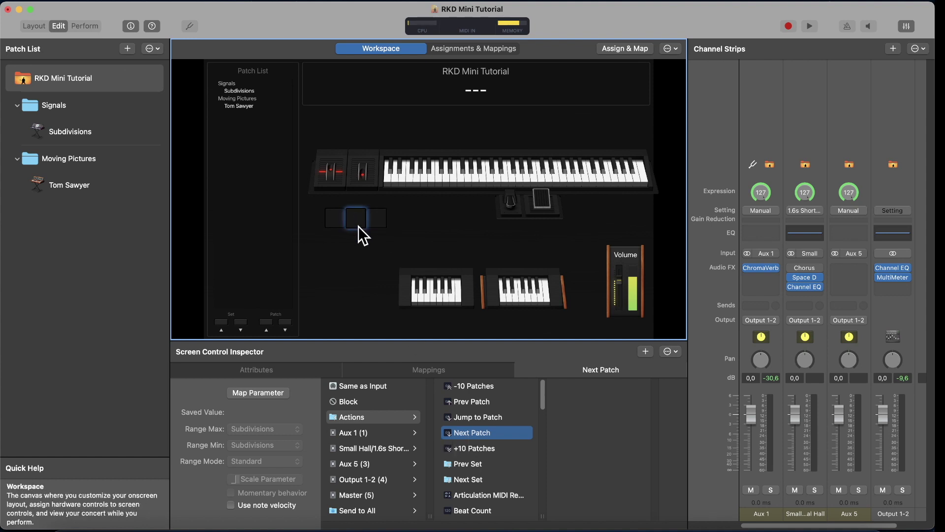
pyautogui.click(374, 417)
pyautogui.click(474, 403)
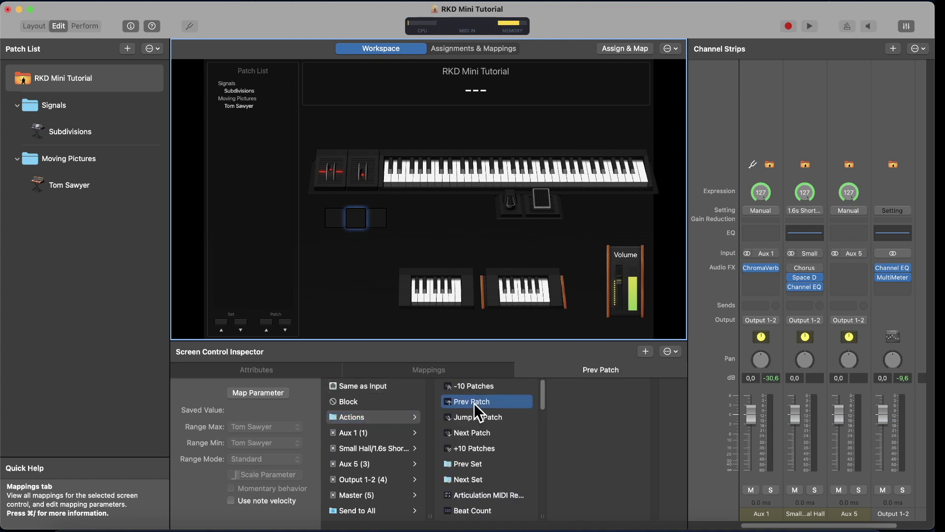
pyautogui.click(347, 258)
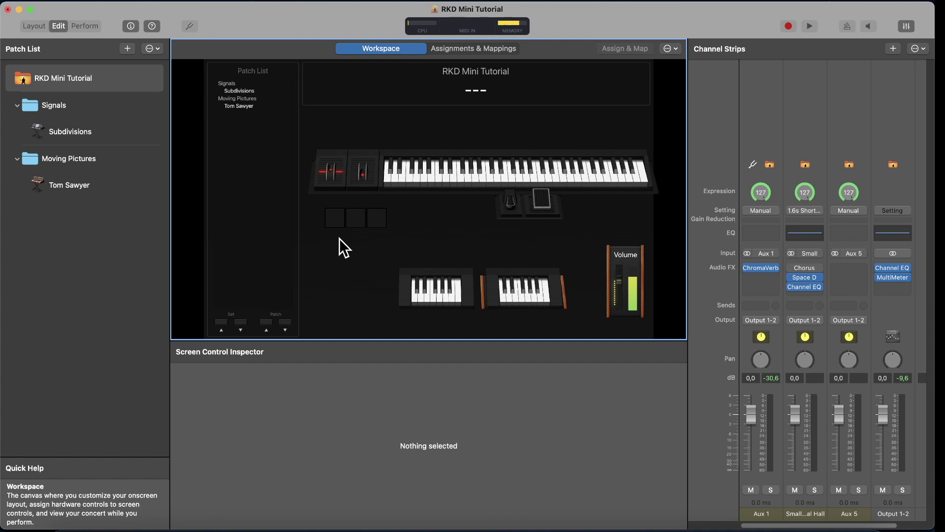
# Step: Map the first drum pad to the Panic action and deselect it
pyautogui.click(335, 220)
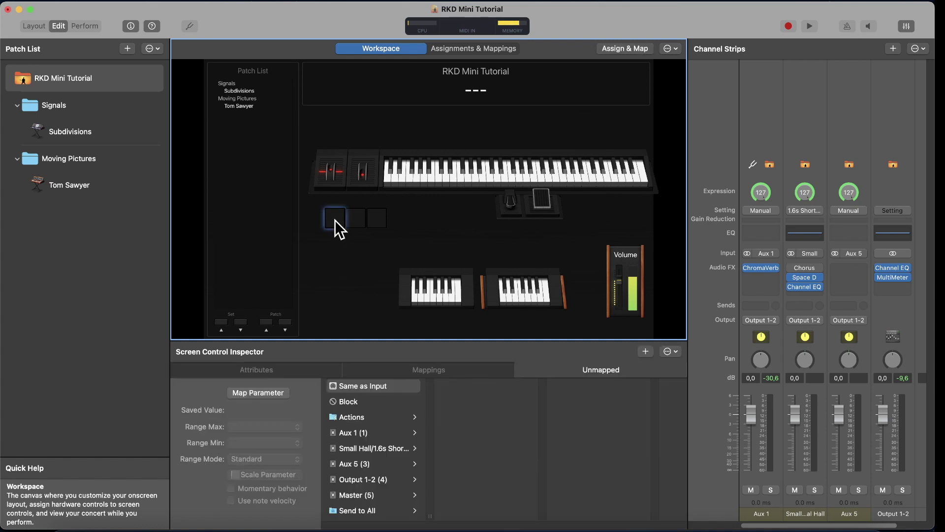
pyautogui.click(366, 417)
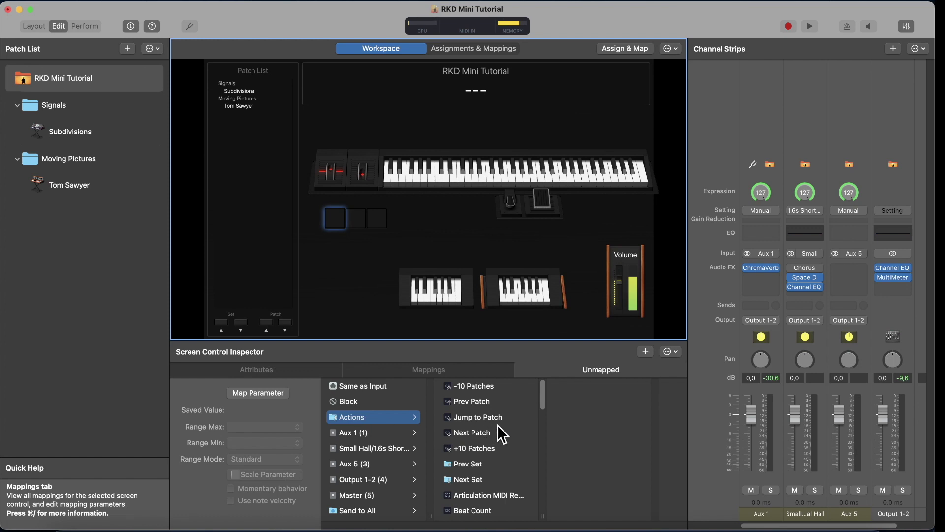
pyautogui.scroll(-15, 498, 424)
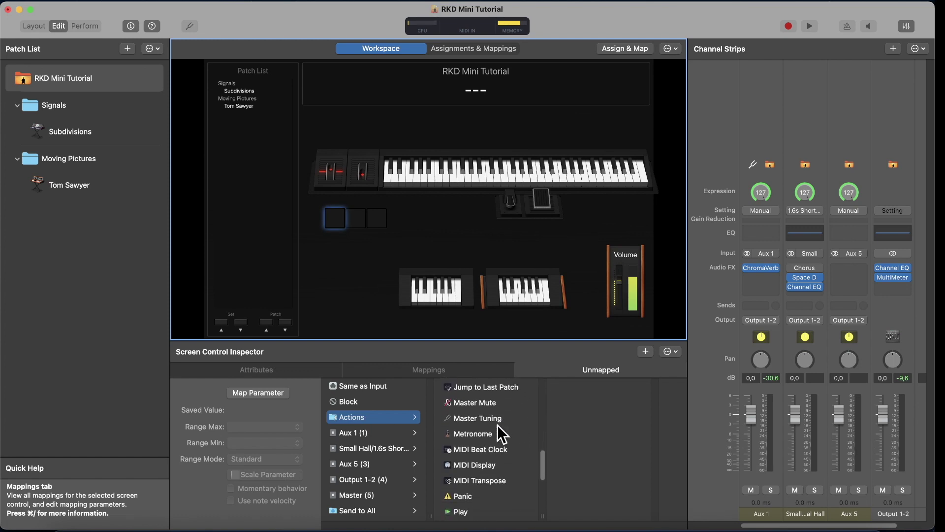
pyautogui.click(475, 458)
pyautogui.scroll(4, 477, 463)
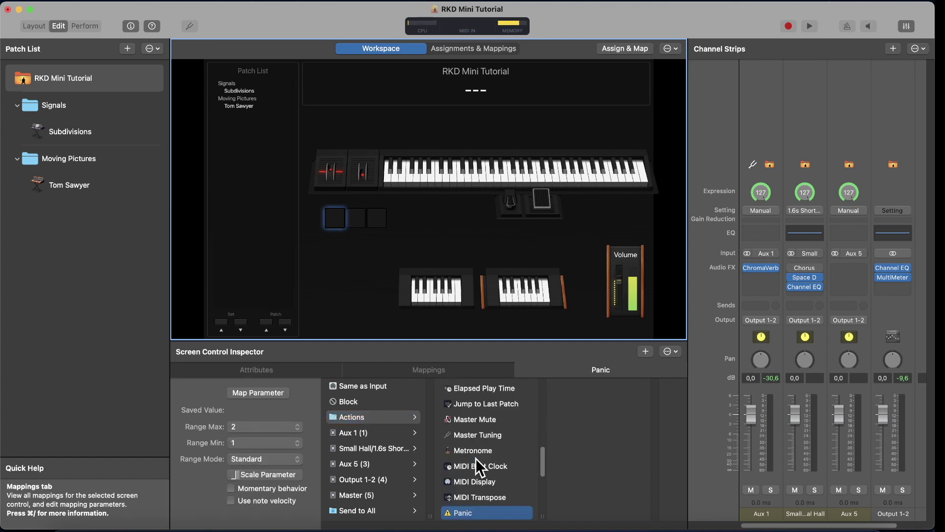
pyautogui.click(349, 244)
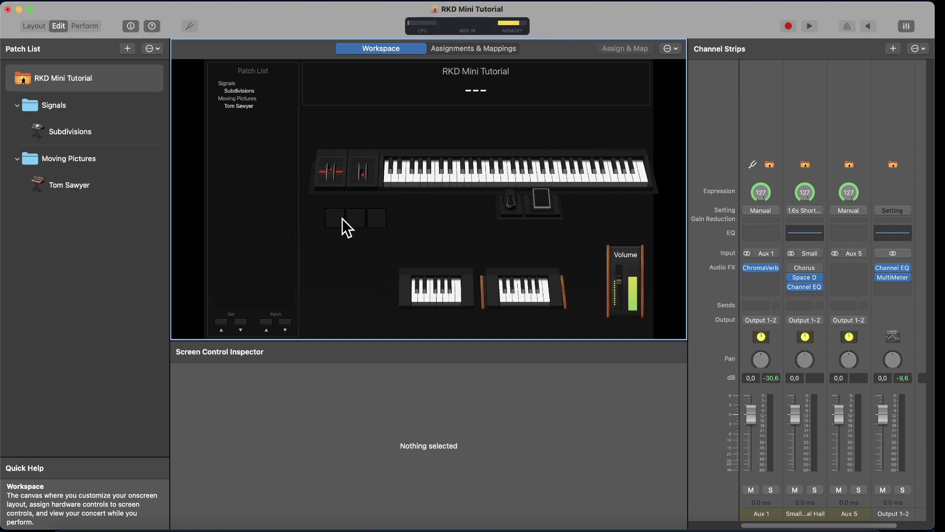
# Step: Check the action mappings of the third and middle drum pads
pyautogui.click(378, 218)
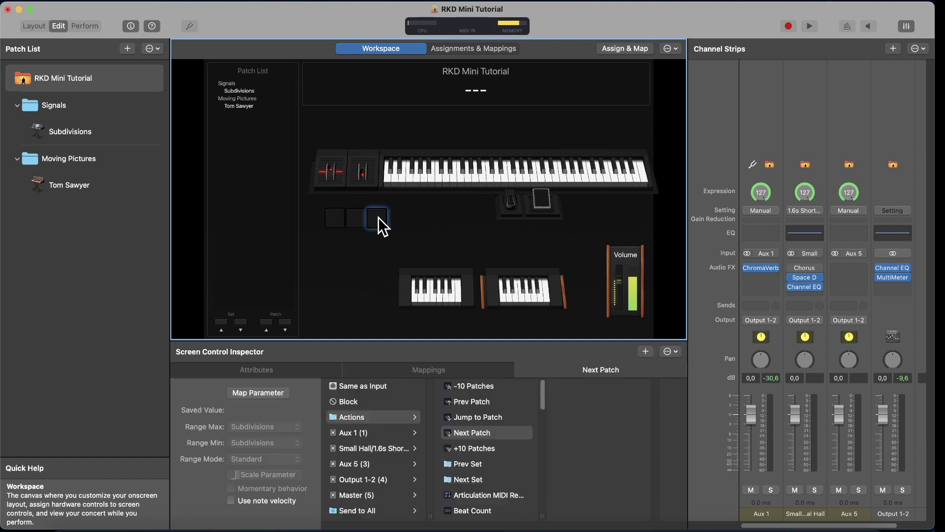
pyautogui.click(357, 215)
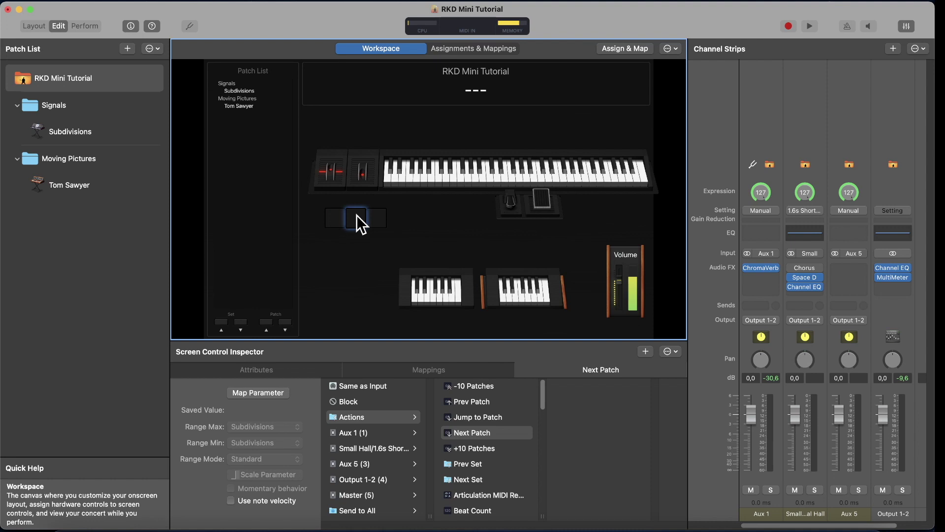
# Step: Check the first drum pad's mapping and review the concert-level assignments and mappings table
pyautogui.click(336, 217)
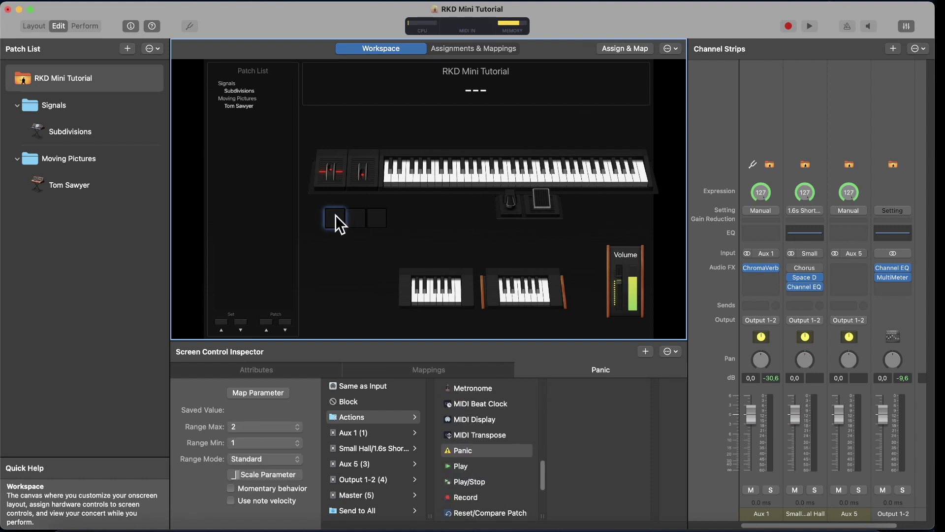
pyautogui.click(90, 78)
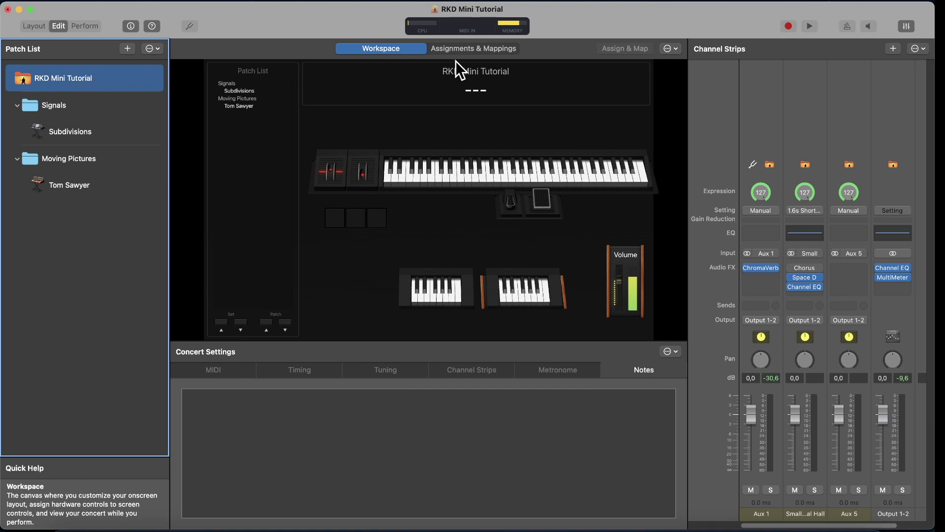
pyautogui.click(478, 48)
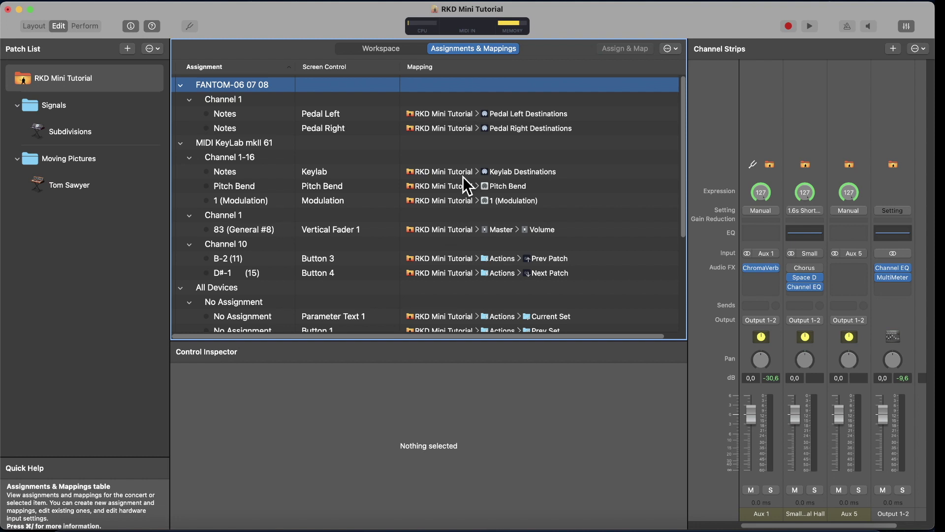
pyautogui.scroll(-5, 461, 200)
pyautogui.scroll(5, 461, 246)
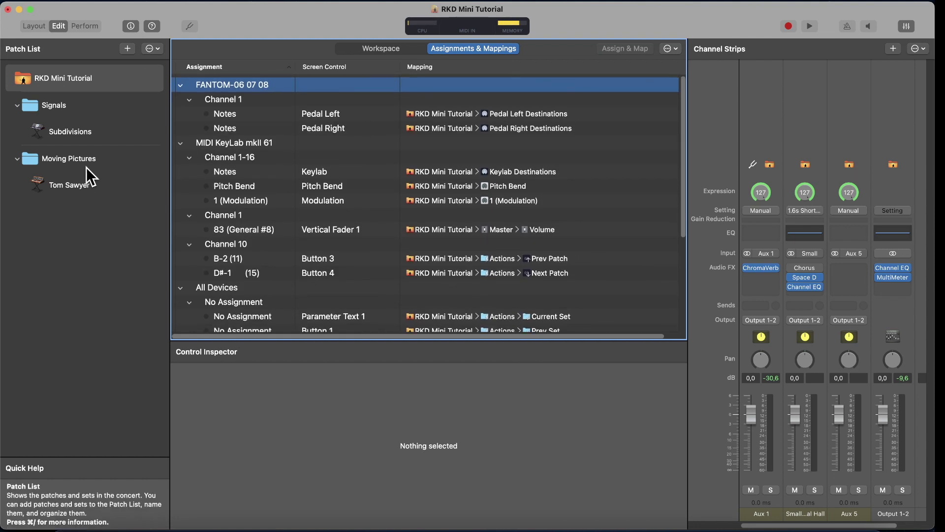
# Step: Assign the Samples channel strip of the Subdivisions patch to the Pedal Left keyboard
pyautogui.click(88, 131)
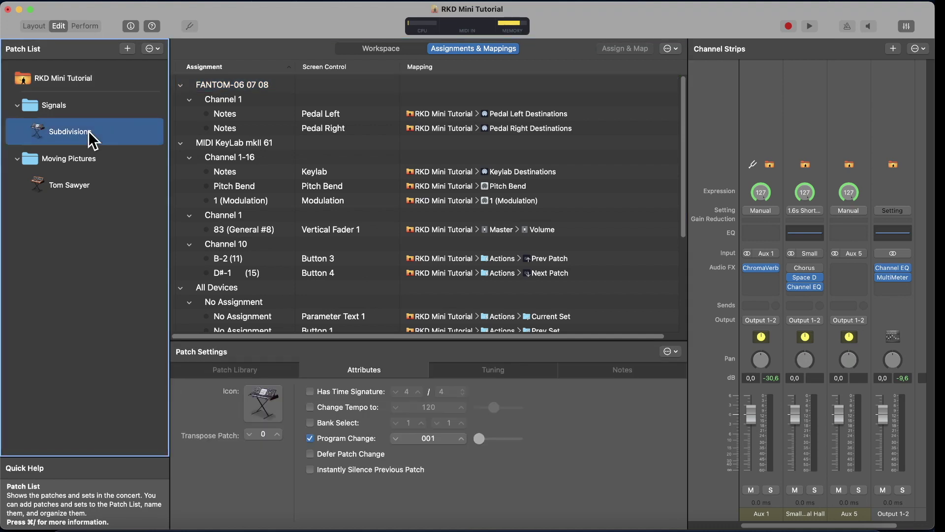
pyautogui.click(359, 46)
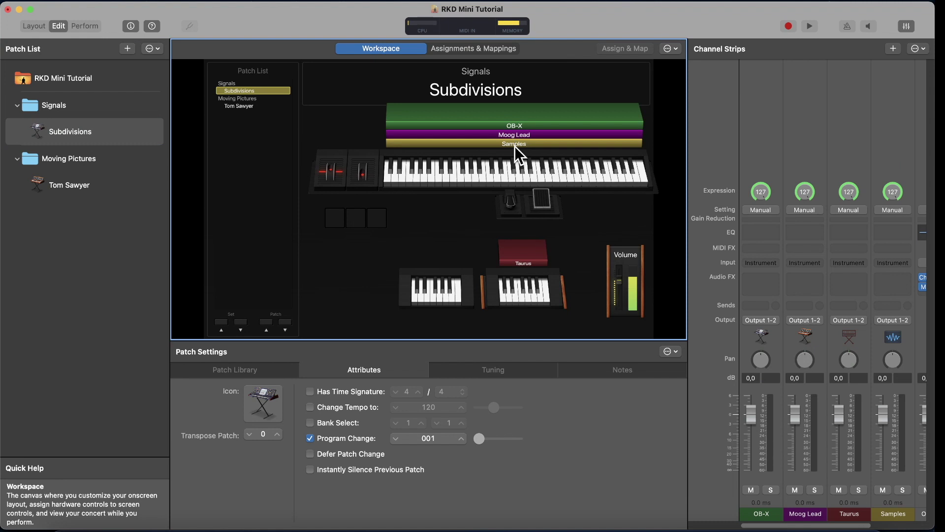
pyautogui.click(891, 108)
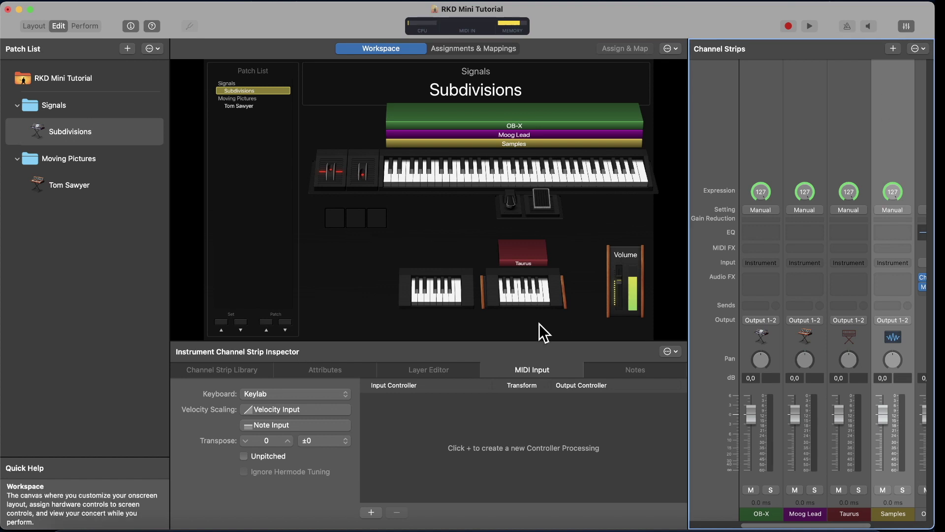
pyautogui.click(285, 397)
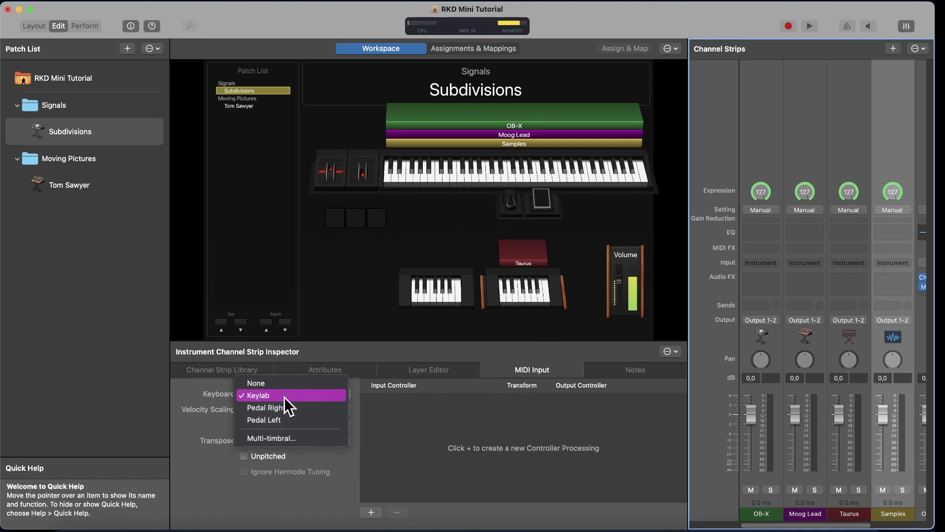
pyautogui.click(282, 417)
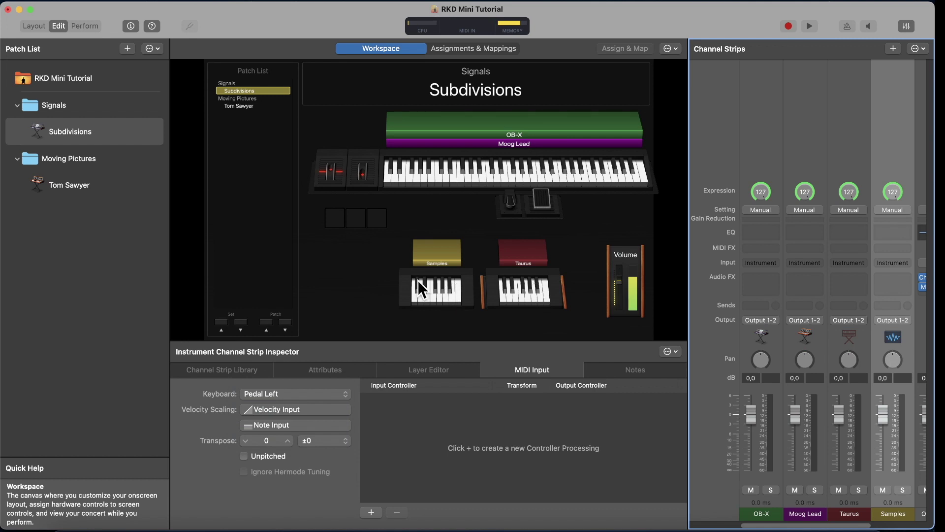
pyautogui.click(755, 124)
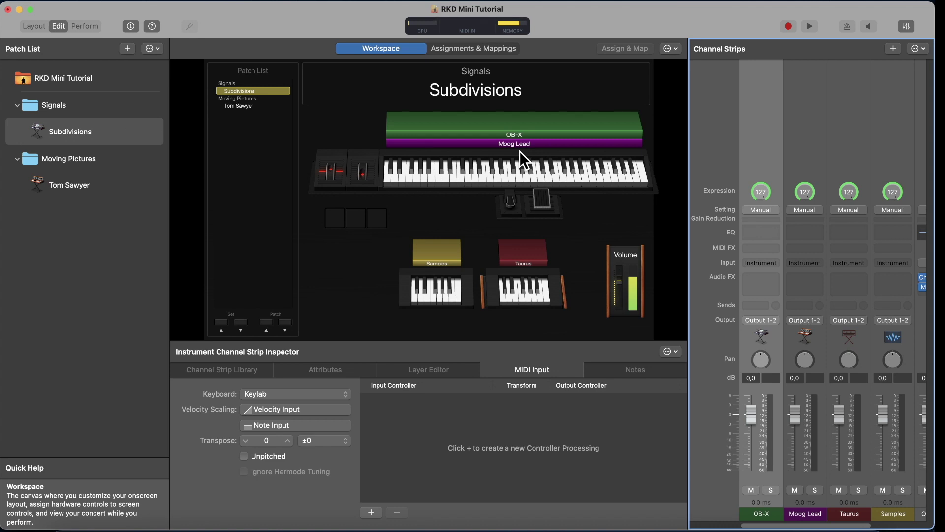
# Step: Add a vertical fader to the layout and shrink it to fit below the three drum pads
pyautogui.click(35, 25)
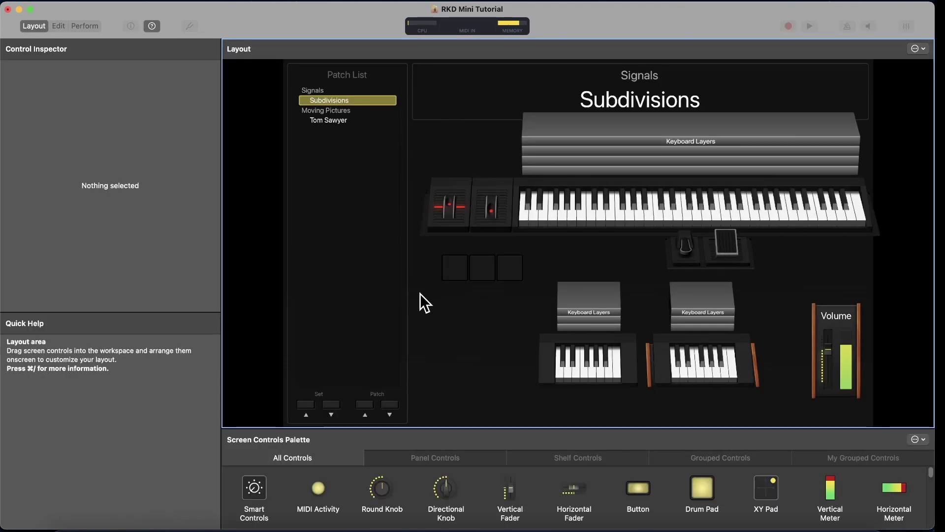
pyautogui.moveTo(510, 485); pyautogui.dragTo(482, 322)
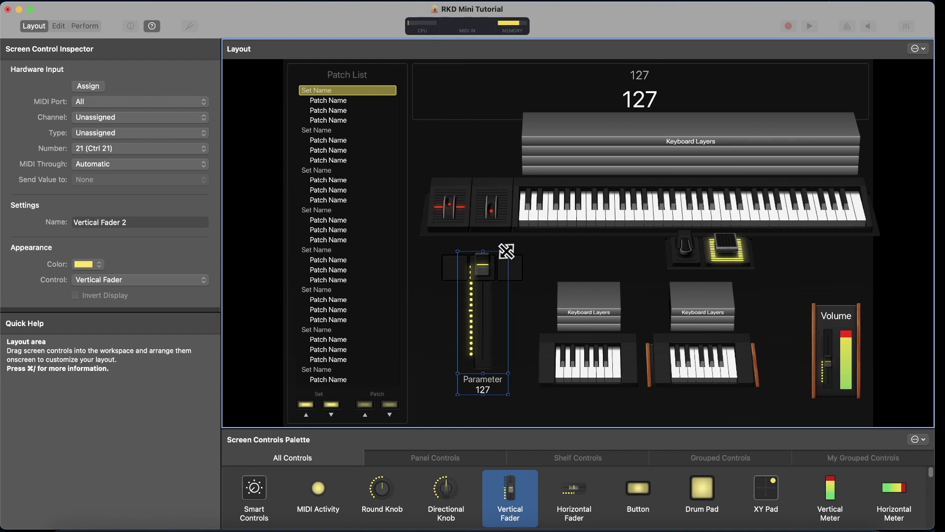
pyautogui.moveTo(507, 253); pyautogui.dragTo(496, 290)
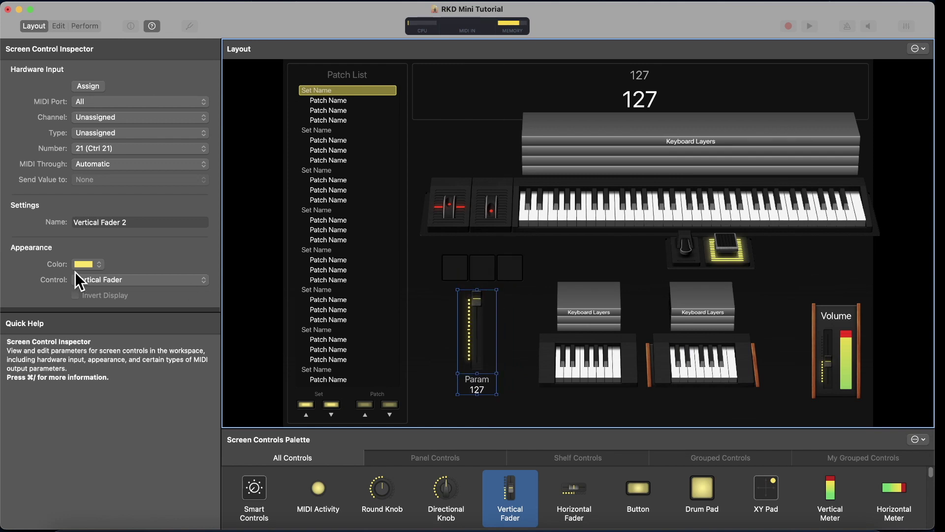
# Step: Set the new vertical fader's text label display to Nothing and its color to blue
pyautogui.scroll(-5, 178, 239)
pyautogui.click(125, 214)
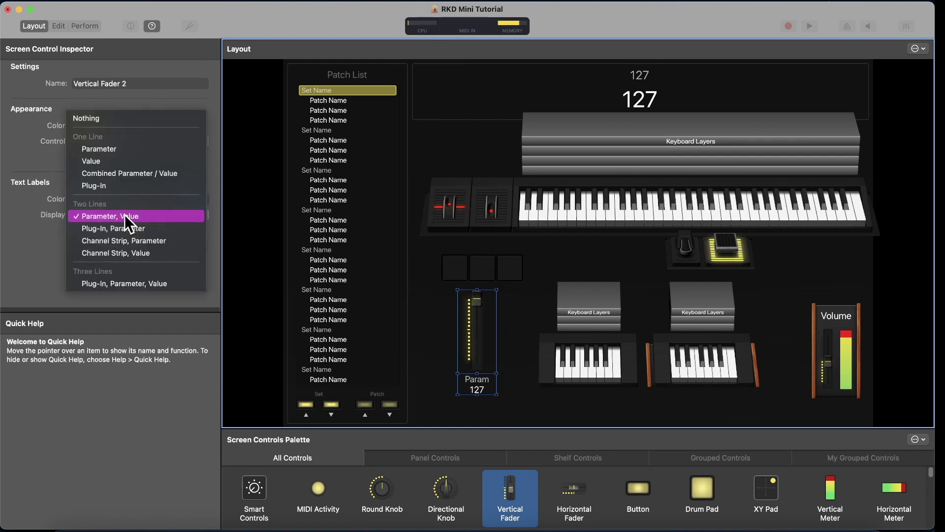
pyautogui.click(118, 119)
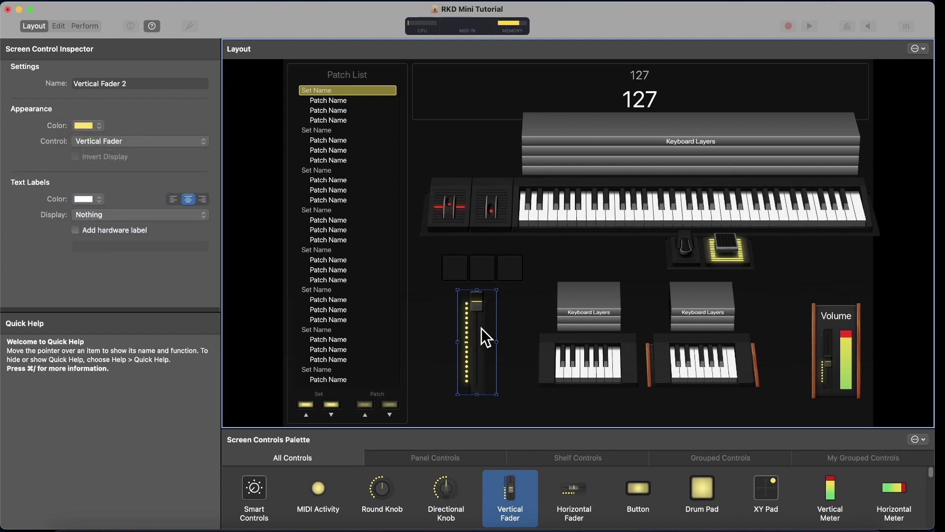
pyautogui.click(81, 124)
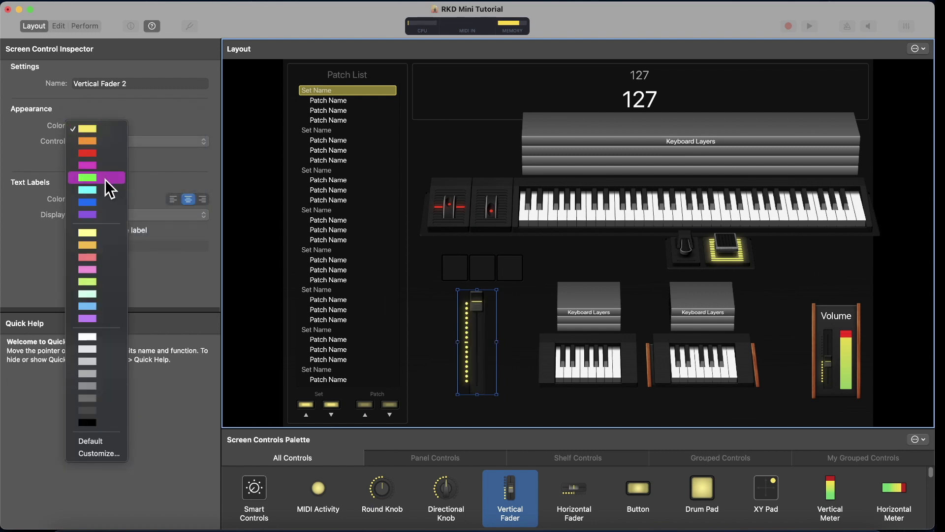
pyautogui.click(99, 201)
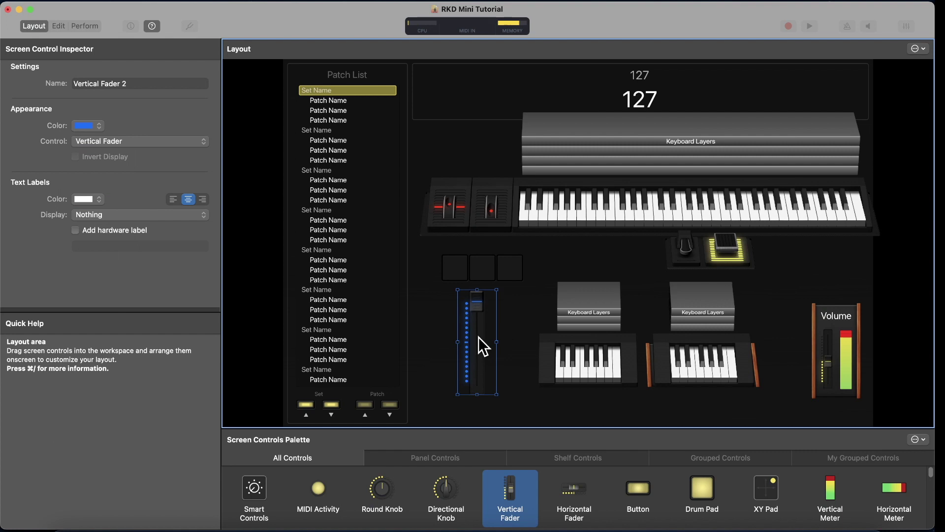
# Step: Place the blue fader, reduced in size, beside the main keyboard's layers and assign it to KeyLab mkII 61 channel 1 controller 73
pyautogui.moveTo(479, 337); pyautogui.dragTo(489, 152)
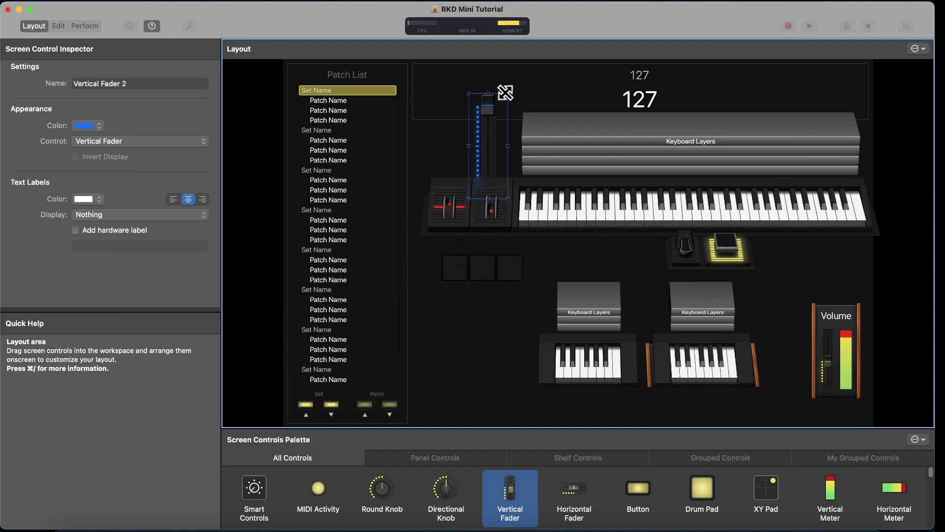
pyautogui.moveTo(506, 93); pyautogui.dragTo(504, 137)
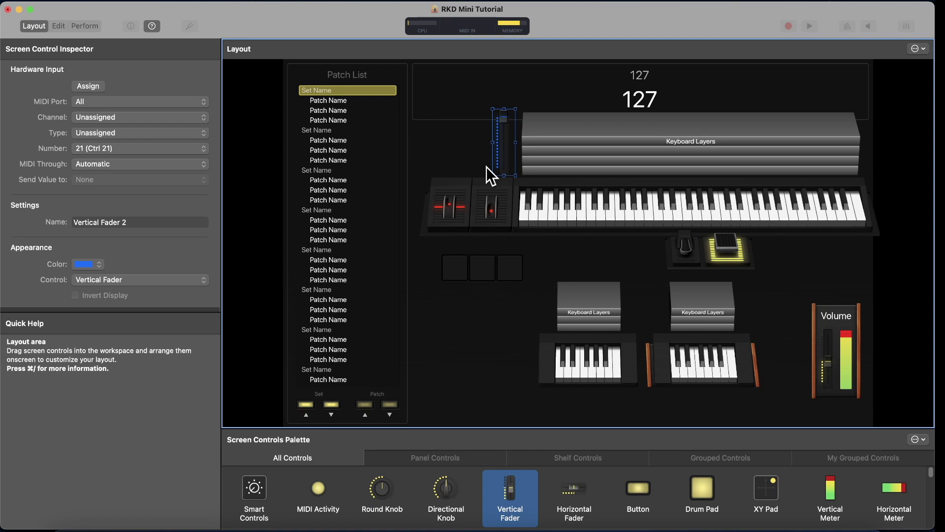
pyautogui.click(89, 86)
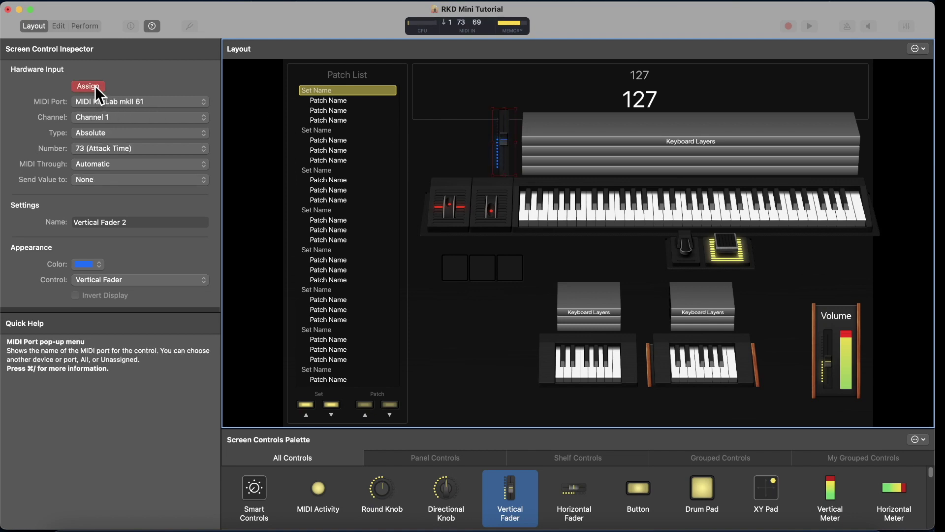
pyautogui.click(95, 85)
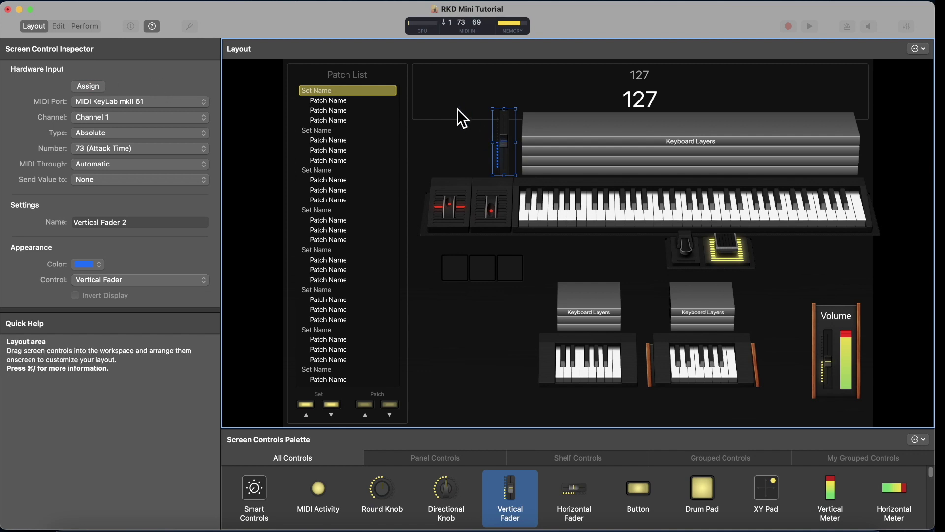
# Step: Reorder the main keyboard's layers in the Subdivisions patch so that Moog Lead sits above OB-X
pyautogui.click(59, 26)
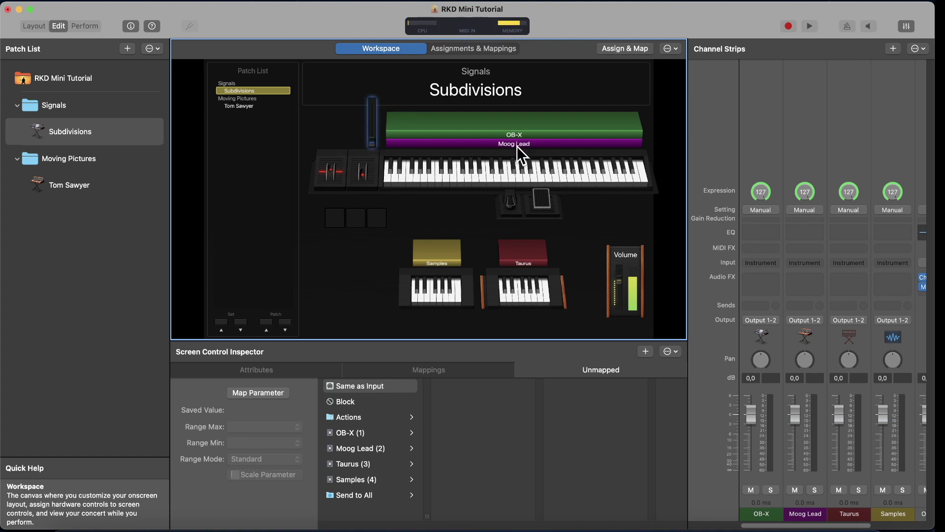
pyautogui.click(757, 114)
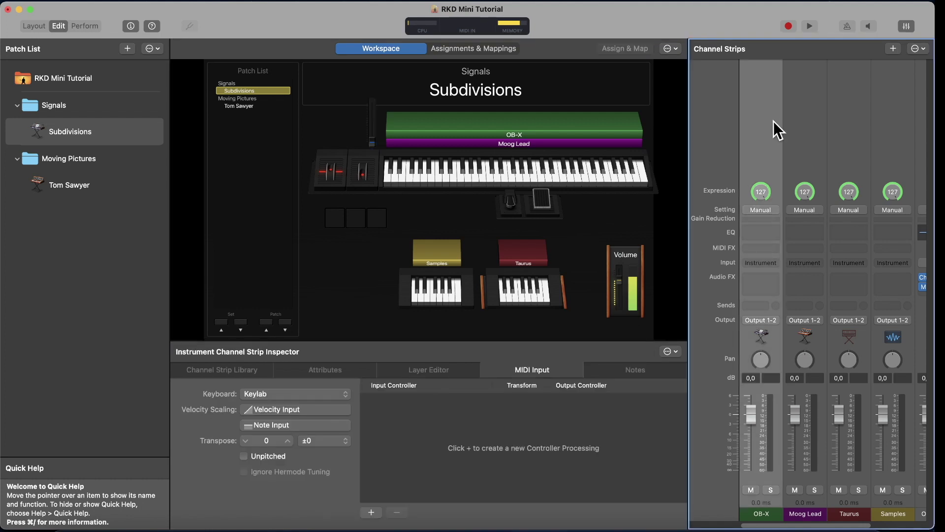
pyautogui.moveTo(799, 115)
pyautogui.mouseDown()
pyautogui.moveTo(801, 122)
pyautogui.moveTo(754, 109)
pyautogui.moveTo(793, 104)
pyautogui.mouseUp()
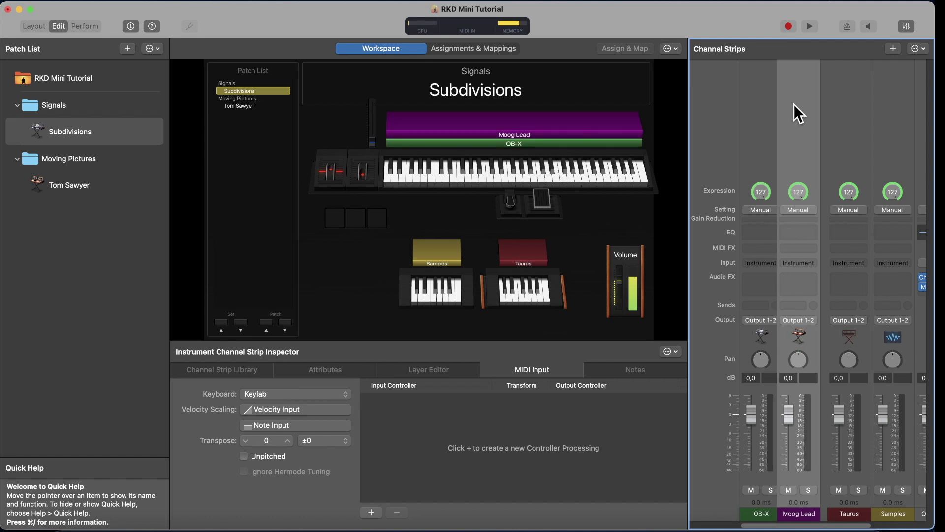
pyautogui.click(760, 102)
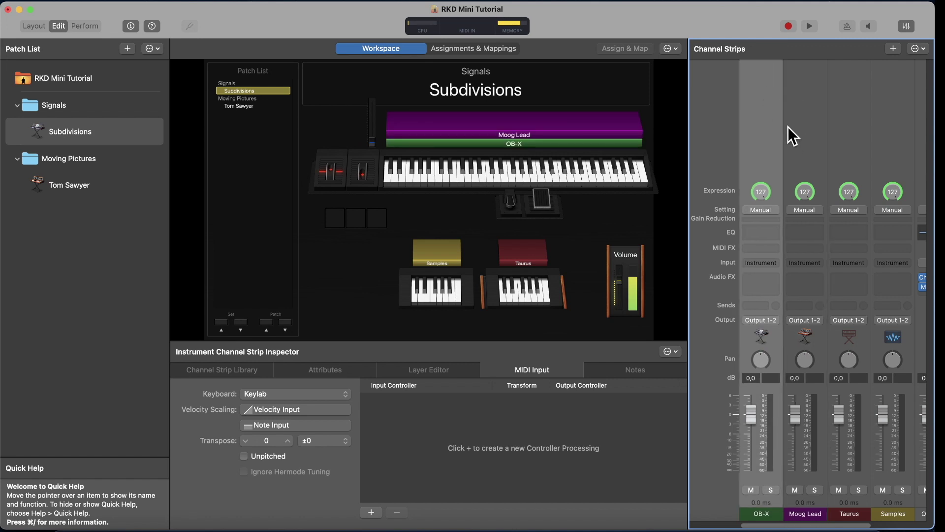
pyautogui.moveTo(762, 98); pyautogui.dragTo(769, 119)
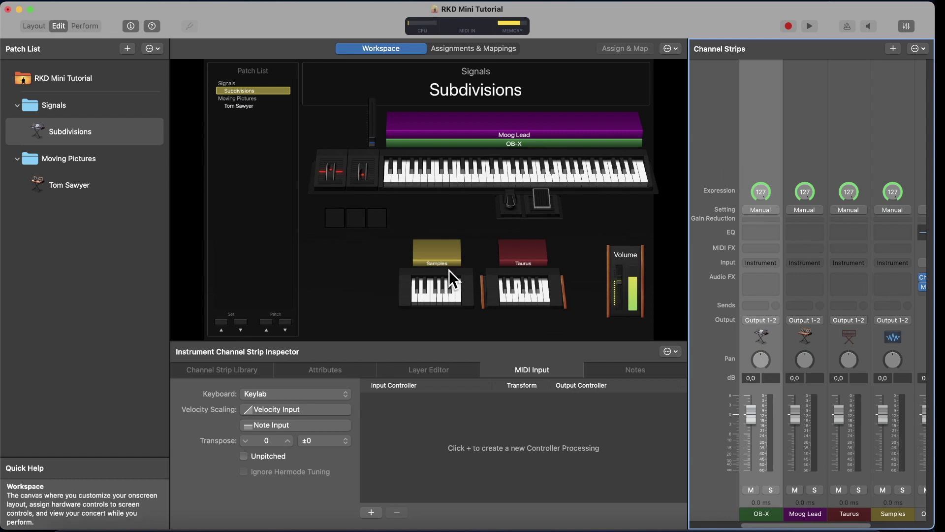
# Step: Map the blue fader to the Mute parameter of the OB-X channel strip
pyautogui.click(372, 123)
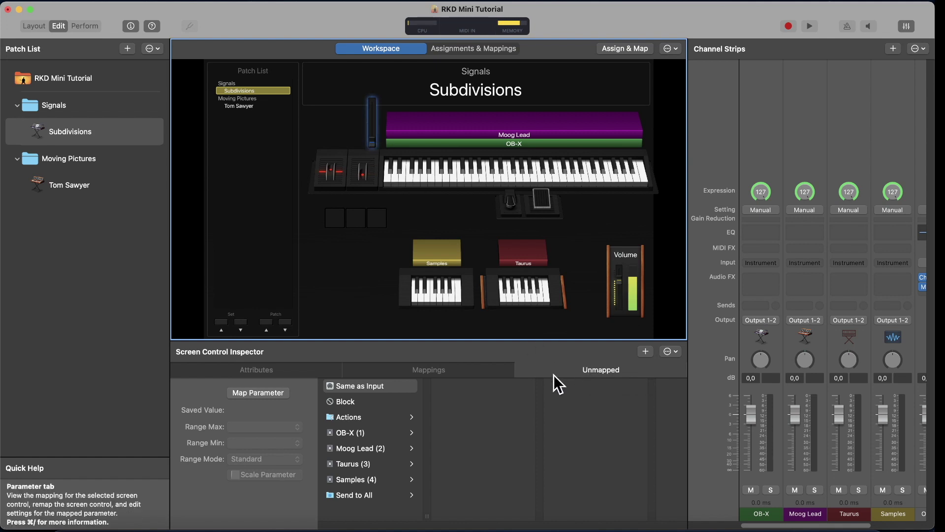
pyautogui.click(382, 431)
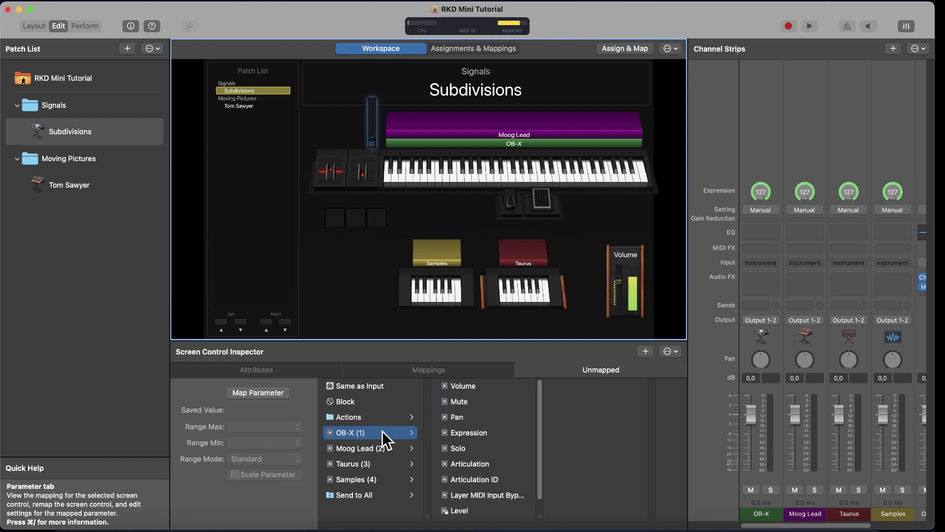
pyautogui.click(468, 397)
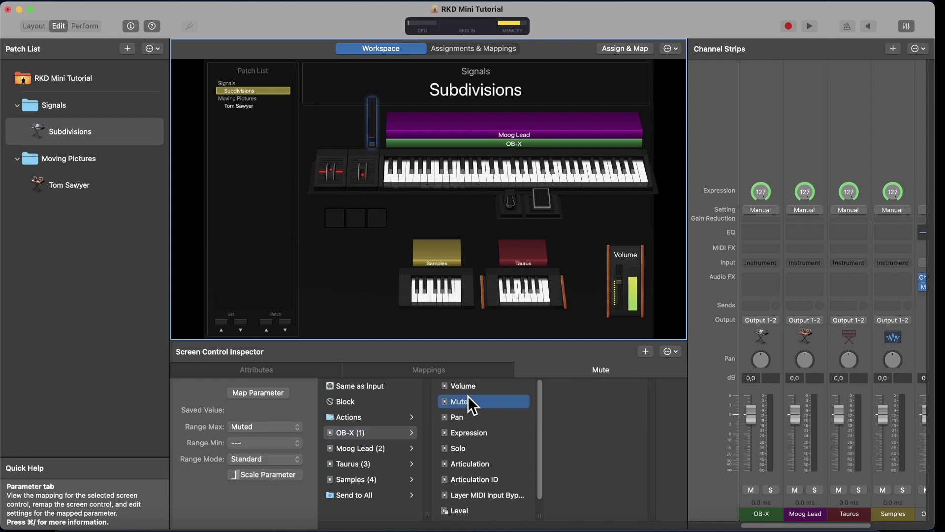
# Step: Add a second mapping to the blue fader for the Moog Lead channel strip's Mute
pyautogui.click(645, 351)
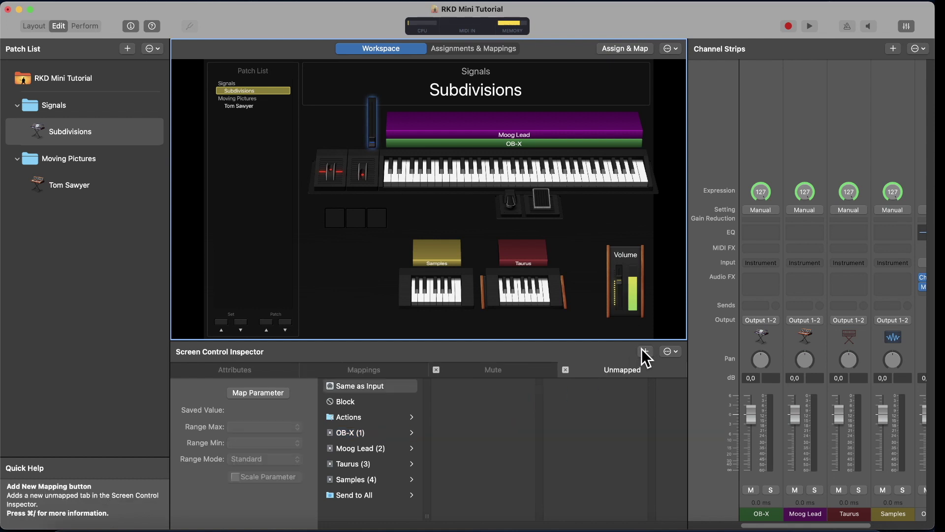
pyautogui.click(361, 448)
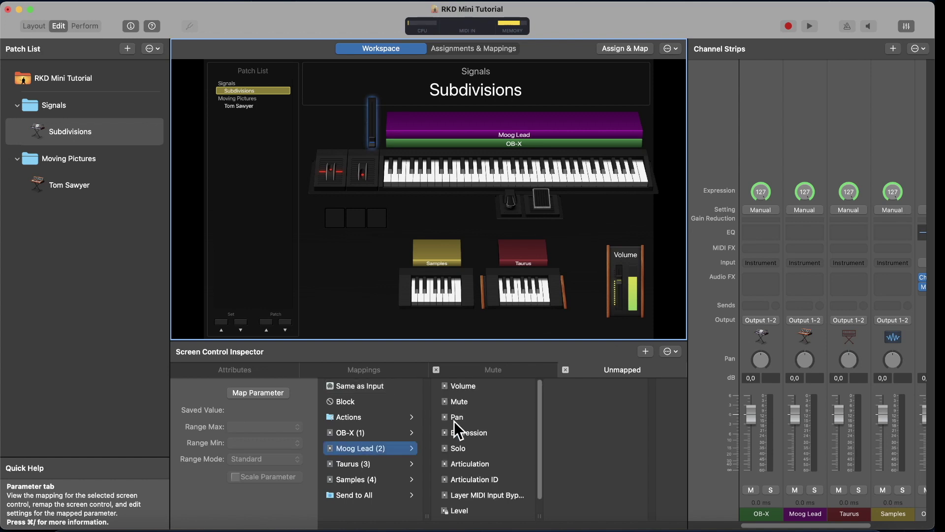
pyautogui.click(470, 400)
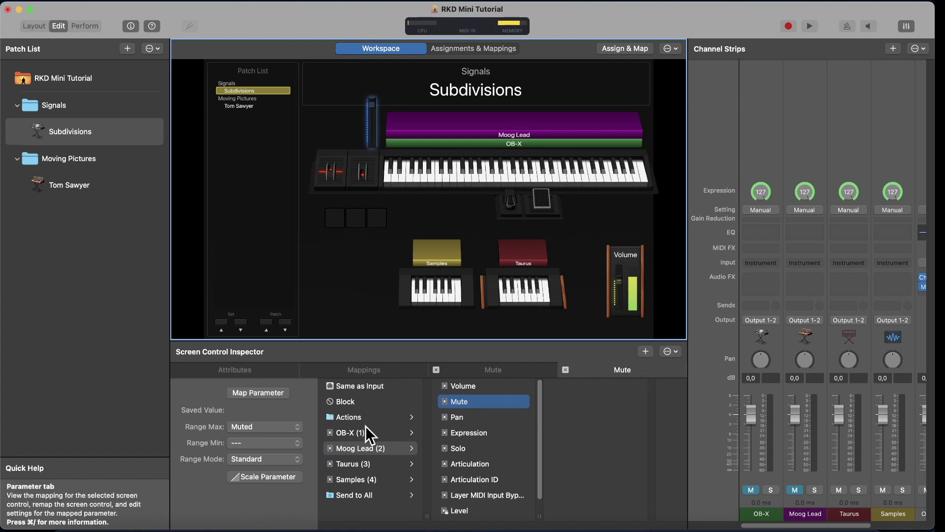
# Step: Invert the Moog Lead mute mapping by setting Range Max to --- and Range Min to Muted
pyautogui.click(249, 424)
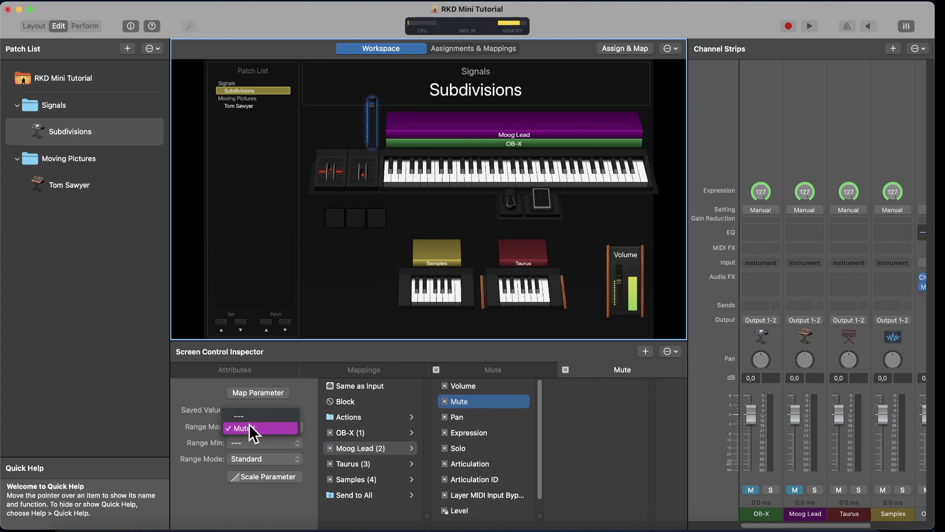
pyautogui.click(250, 416)
pyautogui.click(258, 443)
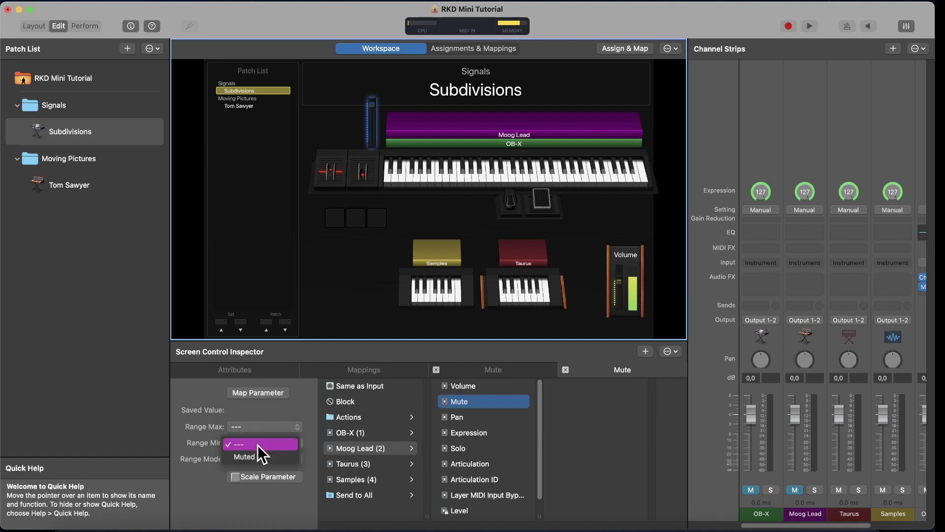
pyautogui.click(256, 453)
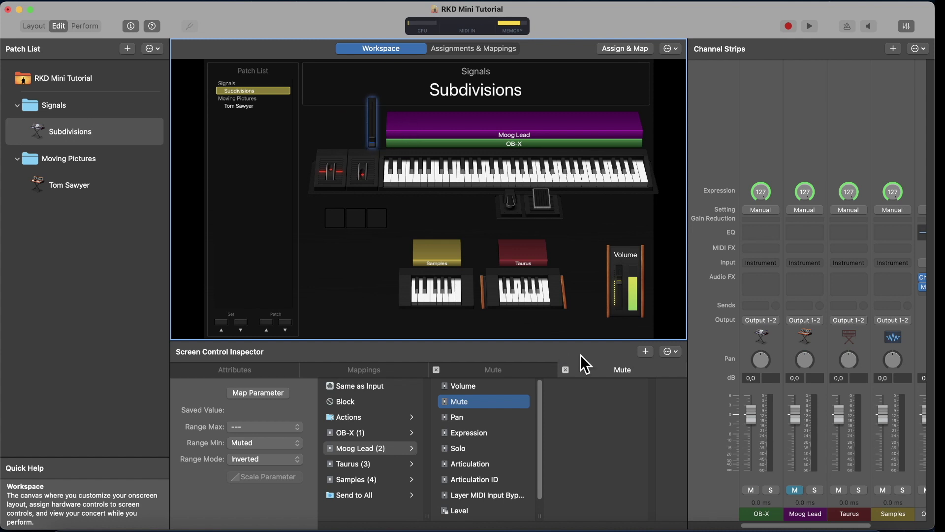
# Step: Open the Tom Sawyer patch and check the blue fader's parameter mapping there
pyautogui.click(90, 137)
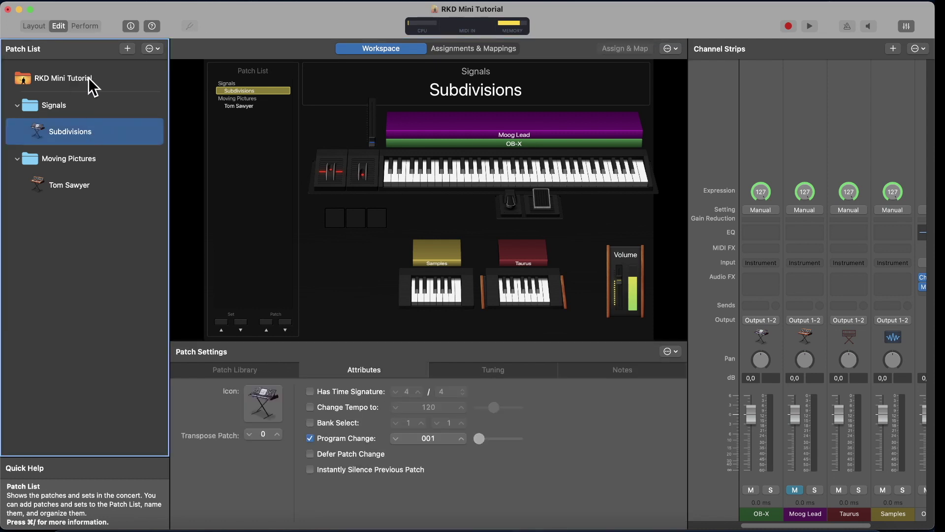
pyautogui.click(84, 187)
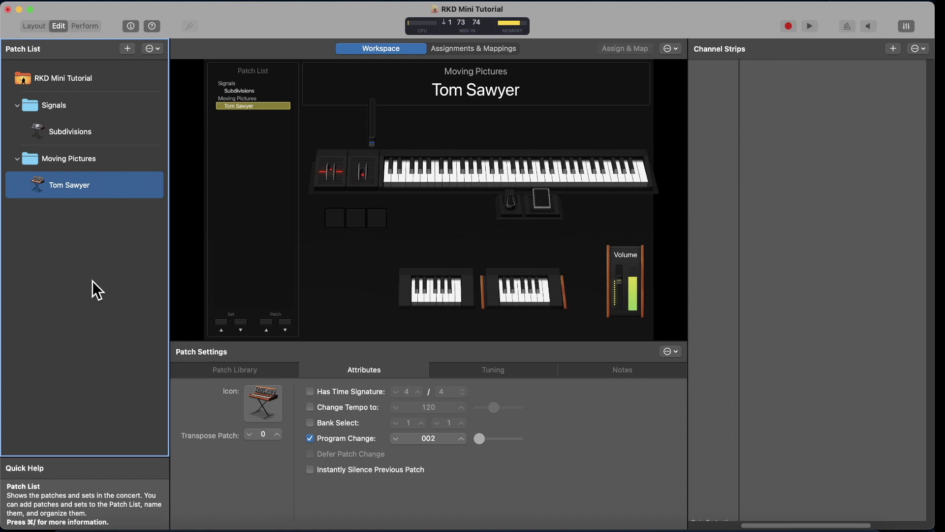
pyautogui.click(370, 136)
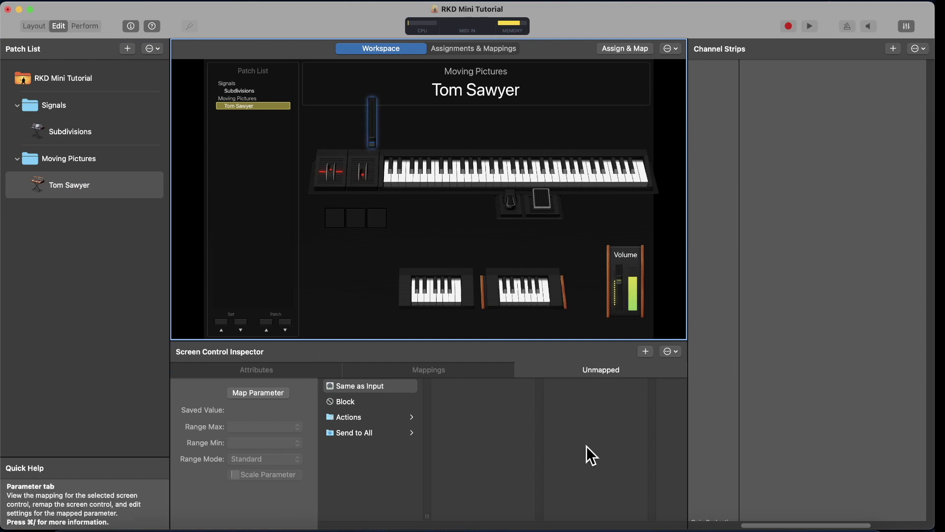
# Step: Return to the Subdivisions patch and review the blue fader's Mute mappings for OB-X and Moog Lead, then deselect the fader
pyautogui.click(93, 130)
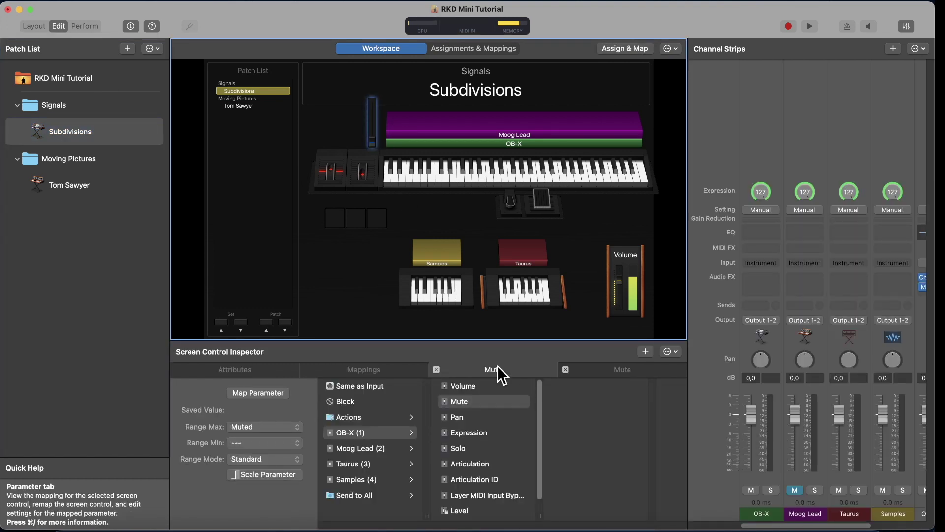
pyautogui.click(621, 369)
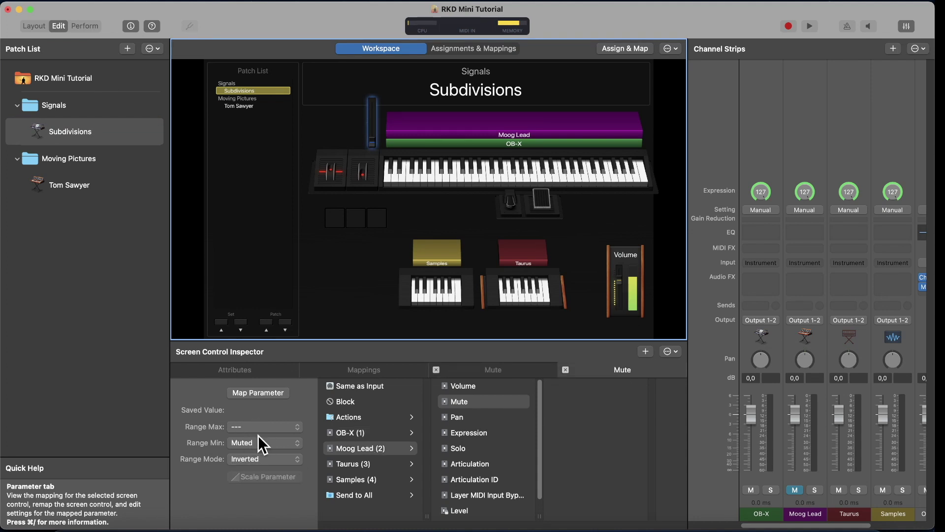
pyautogui.click(603, 209)
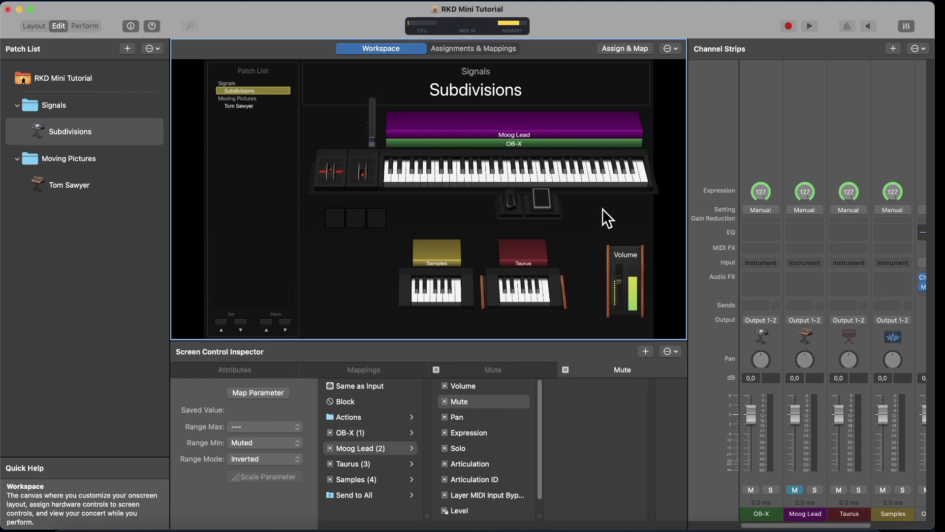